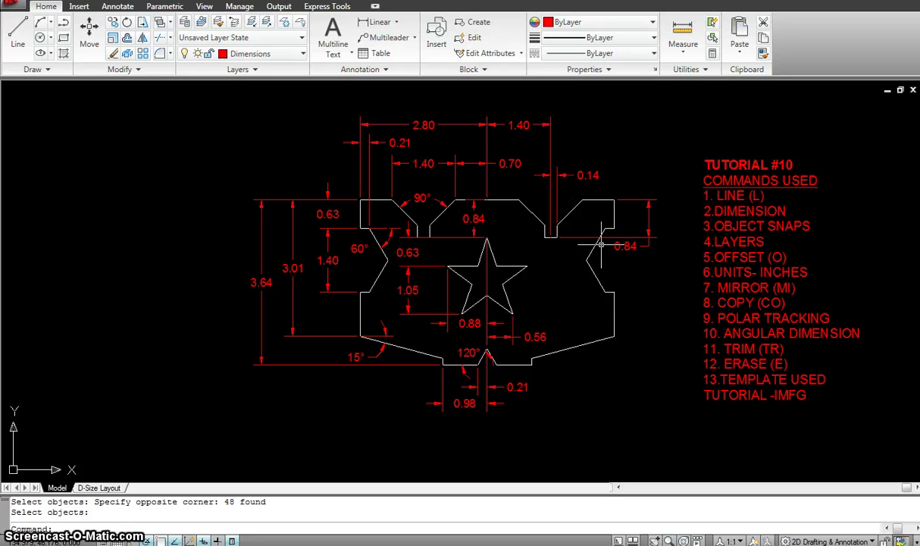
Pan the reference drawing to the right, leaving empty model space on the left.
{"action": "mouse_move", "coordinate": [438, 238]}
{"action": "left_mouse_down"}
{"action": "mouse_move", "coordinate": [463, 266]}
{"action": "mouse_move", "coordinate": [489, 180]}
{"action": "mouse_move", "coordinate": [486, 204]}
{"action": "mouse_move", "coordinate": [456, 205]}
{"action": "mouse_move", "coordinate": [429, 226]}
{"action": "mouse_move", "coordinate": [365, 205]}
{"action": "left_mouse_up"}
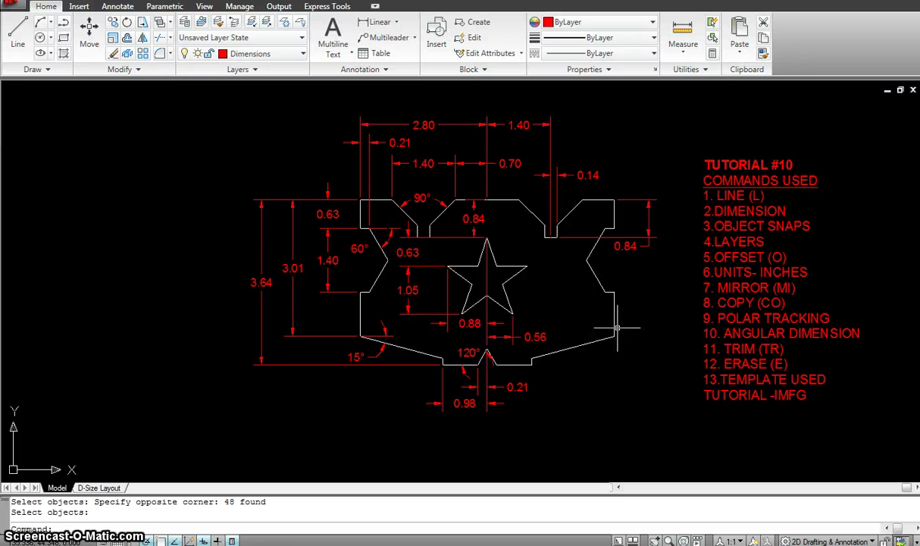
{"action": "left_click", "coordinate": [730, 323]}
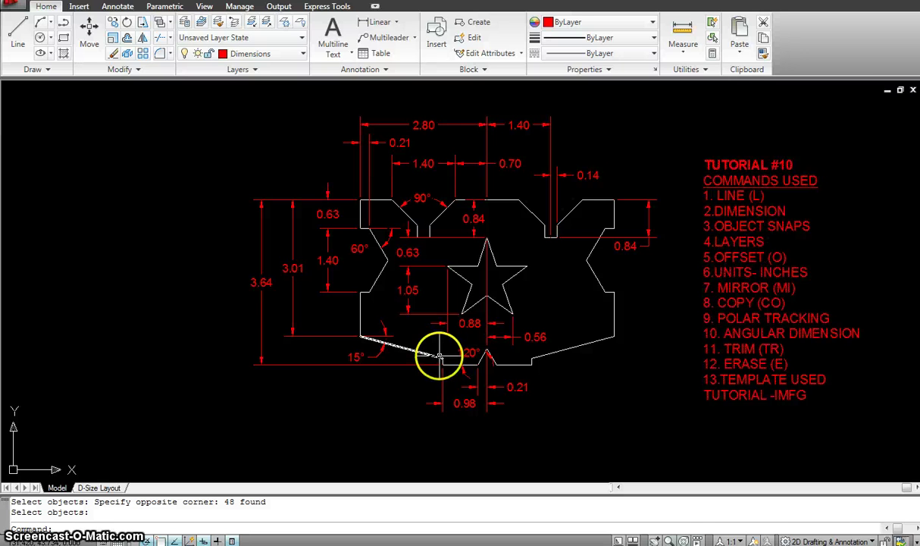
{"action": "mouse_move", "coordinate": [422, 364]}
{"action": "middle_mouse_down"}
{"action": "mouse_move", "coordinate": [531, 364]}
{"action": "mouse_move", "coordinate": [653, 345]}
{"action": "mouse_move", "coordinate": [640, 357]}
{"action": "middle_mouse_up"}
Draw a vertical line in the empty space and put it on the Reference layer.
{"action": "key", "text": "Escape"}
{"action": "key", "text": "Escape"}
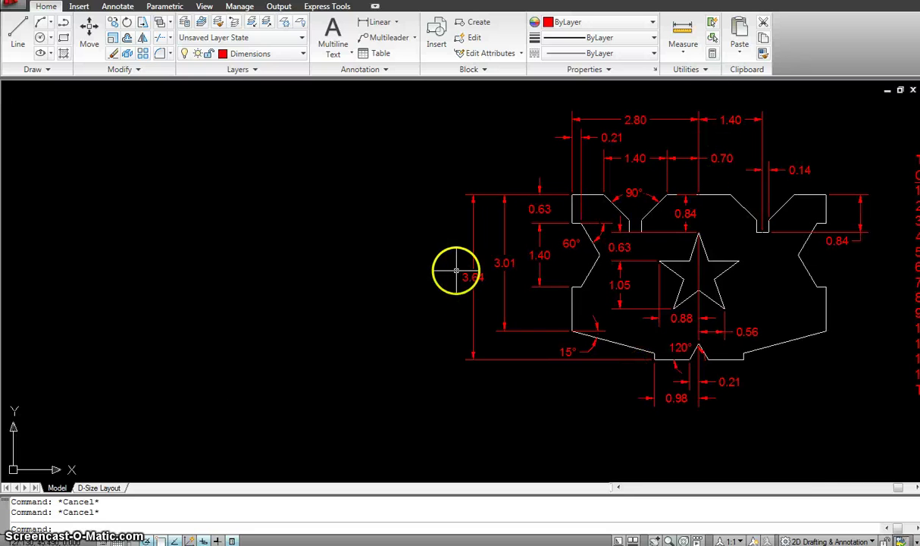
{"action": "type", "text": "l"}
{"action": "key", "text": "Return"}
{"action": "key", "text": "Escape"}
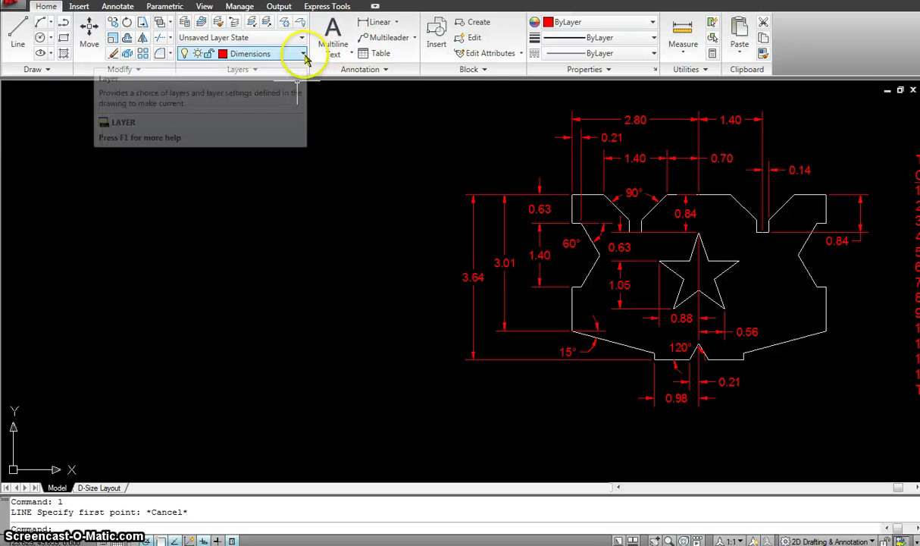
{"action": "type", "text": "l"}
{"action": "key", "text": "Return"}
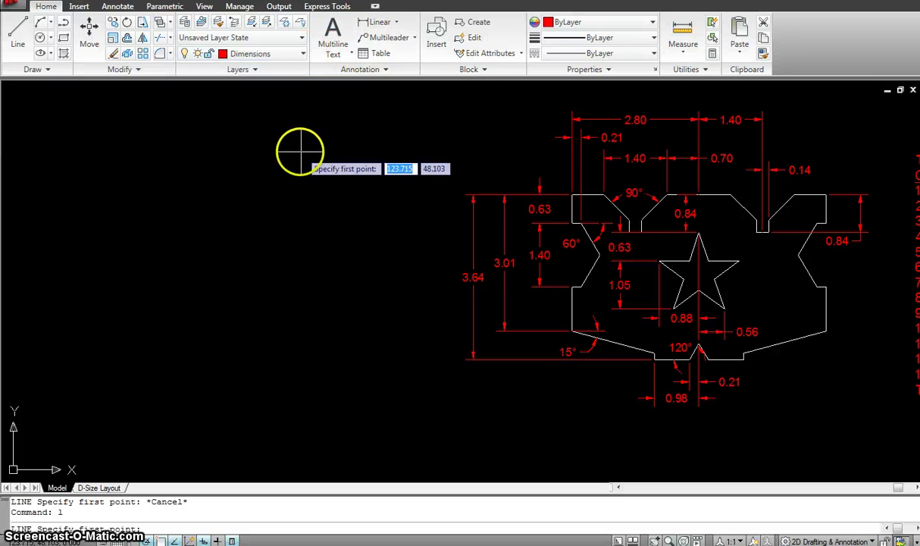
{"action": "left_click", "coordinate": [295, 146]}
{"action": "left_click", "coordinate": [296, 415]}
{"action": "key", "text": "Escape"}
{"action": "left_click", "coordinate": [314, 211]}
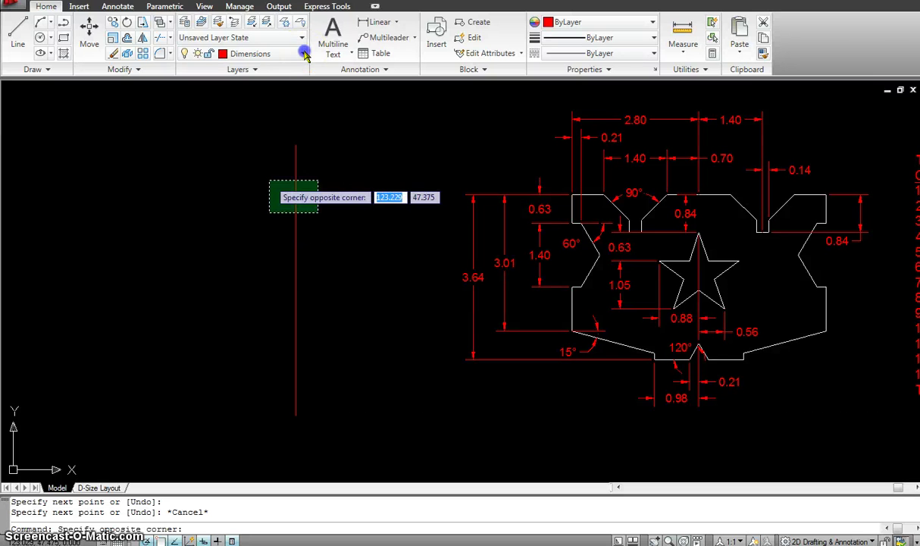
{"action": "left_click", "coordinate": [254, 171]}
{"action": "left_click", "coordinate": [303, 54]}
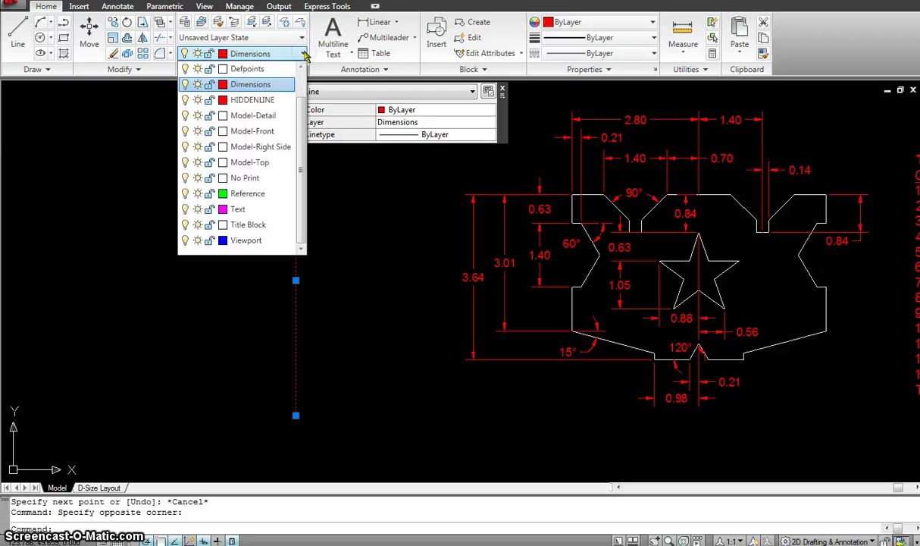
{"action": "left_click", "coordinate": [255, 193]}
{"action": "key", "text": "Escape"}
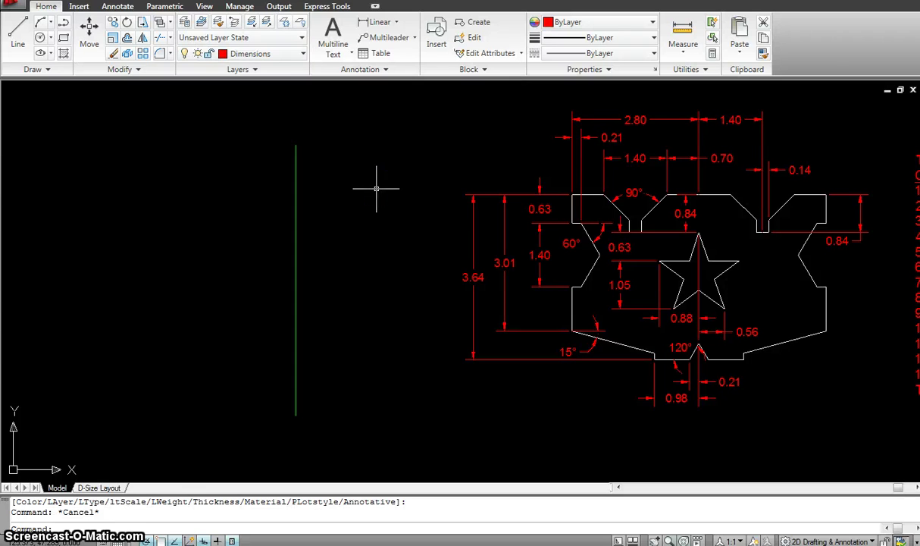
Draw a 0.7-long line leftward from the green line and put it on Model-Top.
{"action": "left_click", "coordinate": [393, 149]}
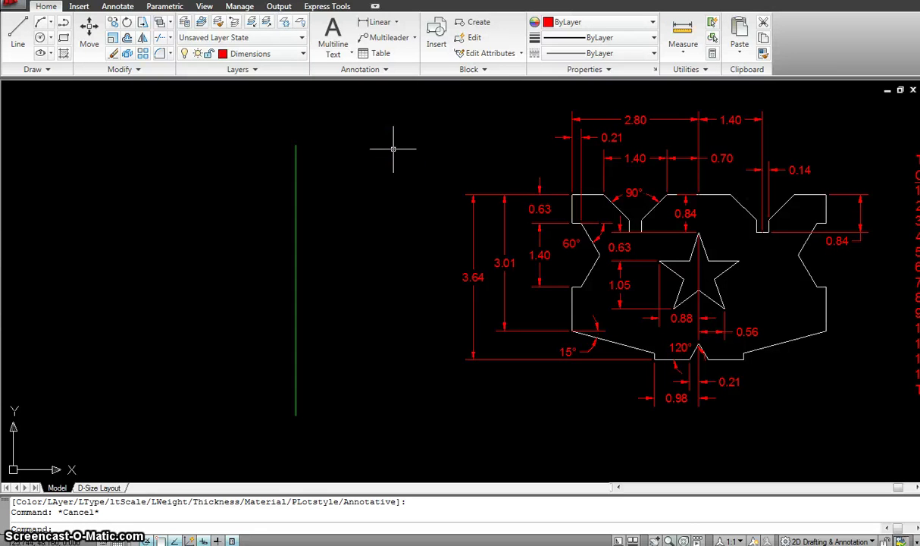
{"action": "key", "text": "Return"}
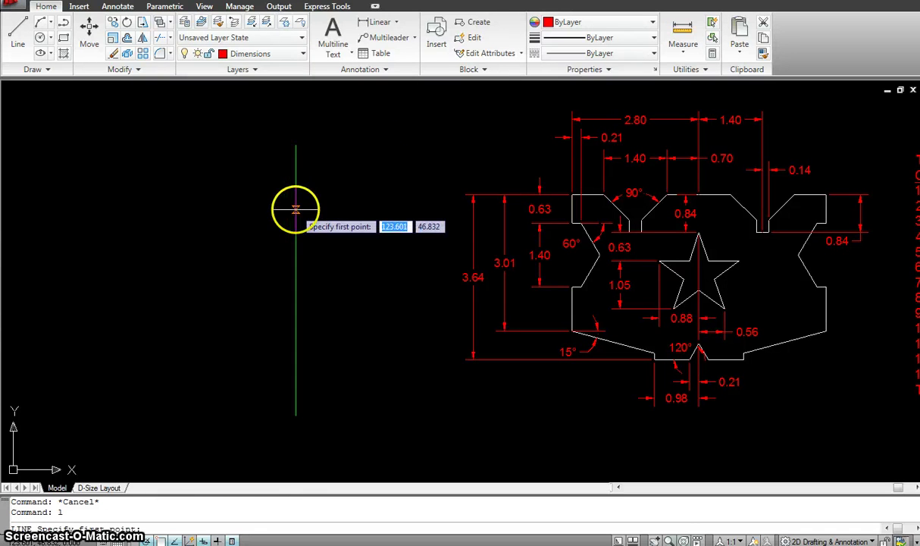
{"action": "left_click", "coordinate": [295, 209]}
{"action": "key", "text": "Escape"}
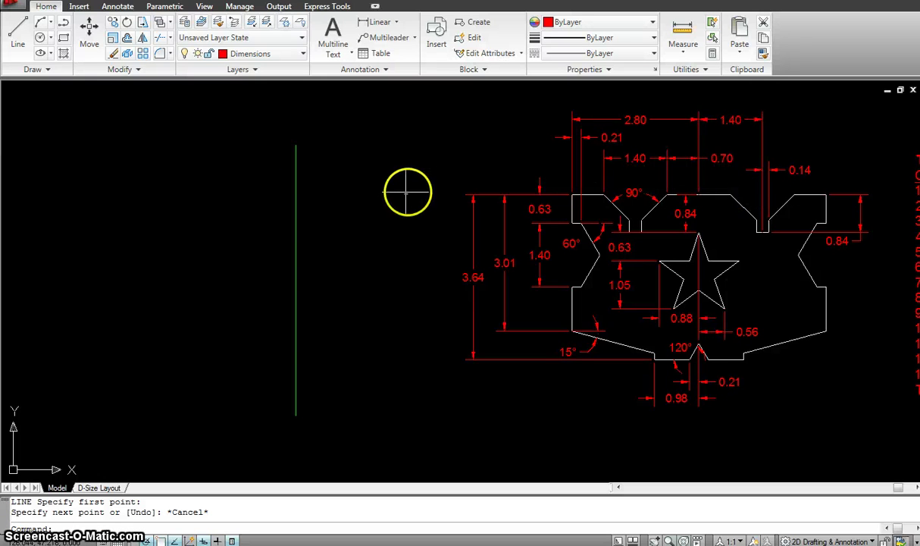
{"action": "type", "text": "l"}
{"action": "key", "text": "Return"}
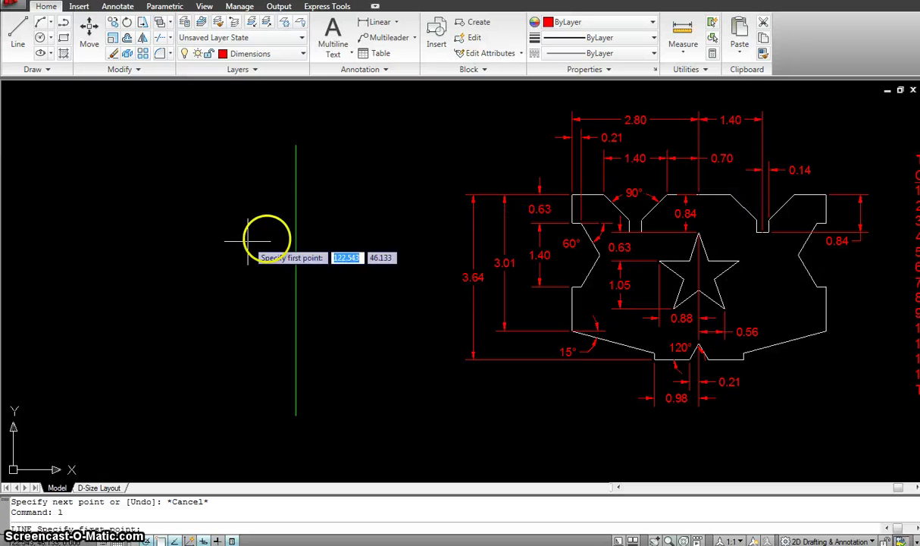
{"action": "left_click", "coordinate": [296, 220]}
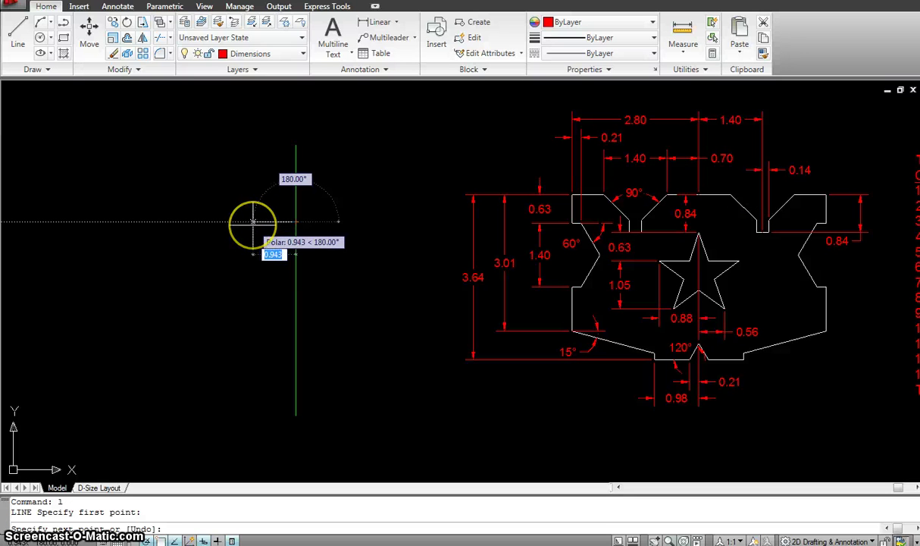
{"action": "type", "text": "1"}
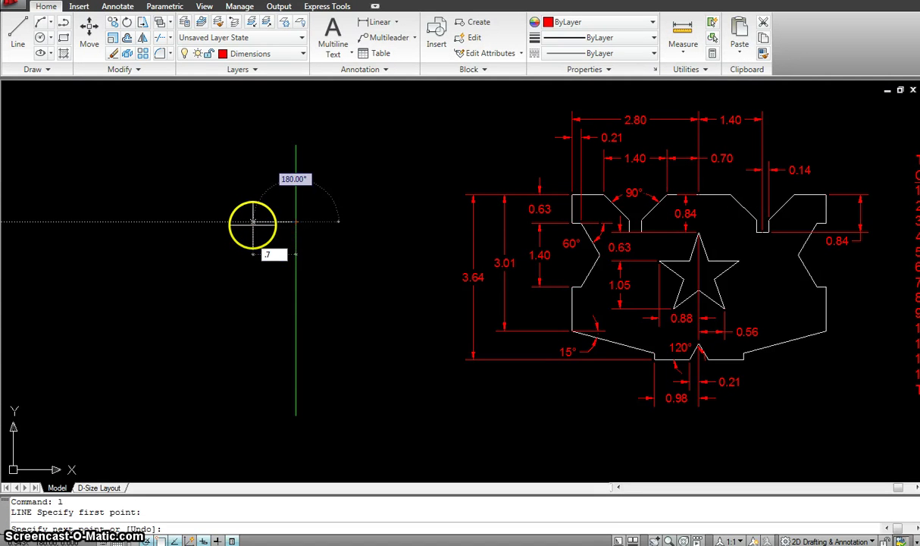
{"action": "key", "text": "Return"}
{"action": "key", "text": "Escape"}
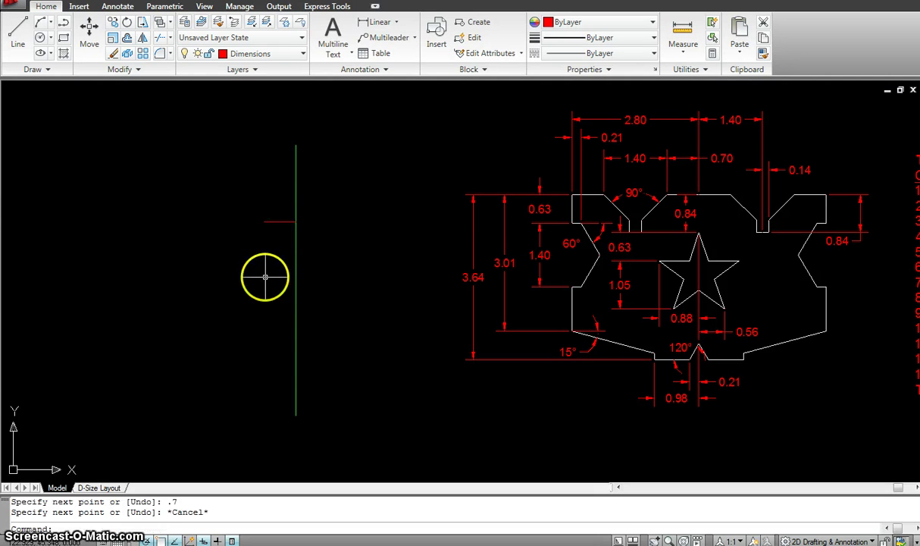
{"action": "left_click", "coordinate": [282, 230]}
{"action": "left_click", "coordinate": [269, 216]}
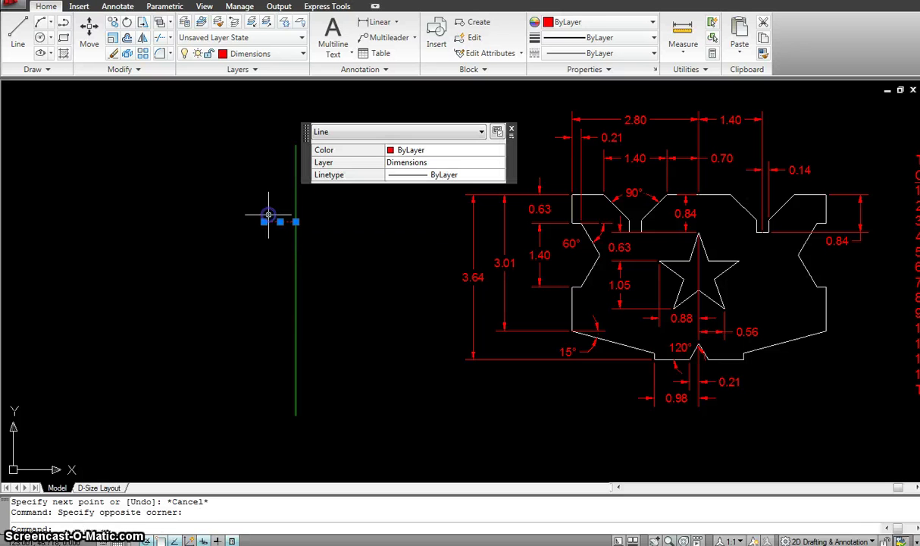
{"action": "left_click", "coordinate": [289, 53]}
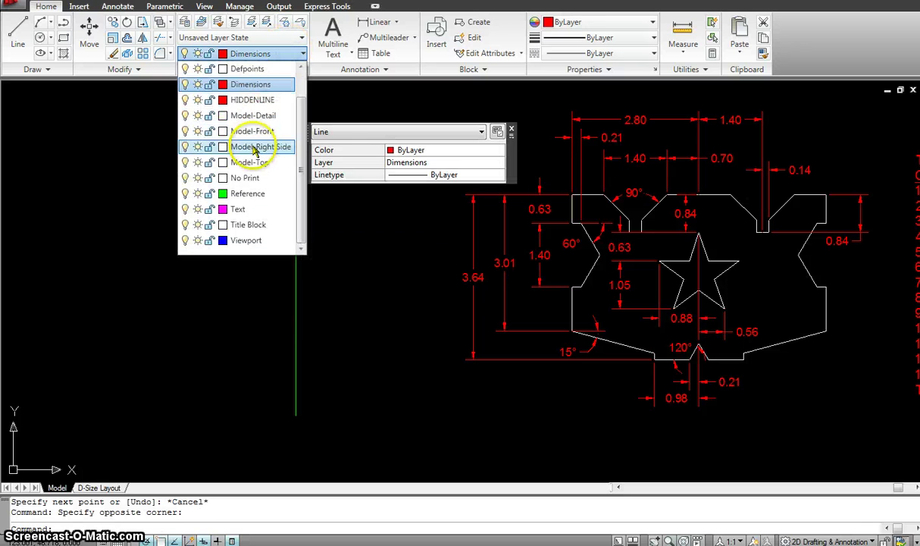
{"action": "left_click", "coordinate": [251, 161]}
{"action": "key", "text": "Escape"}
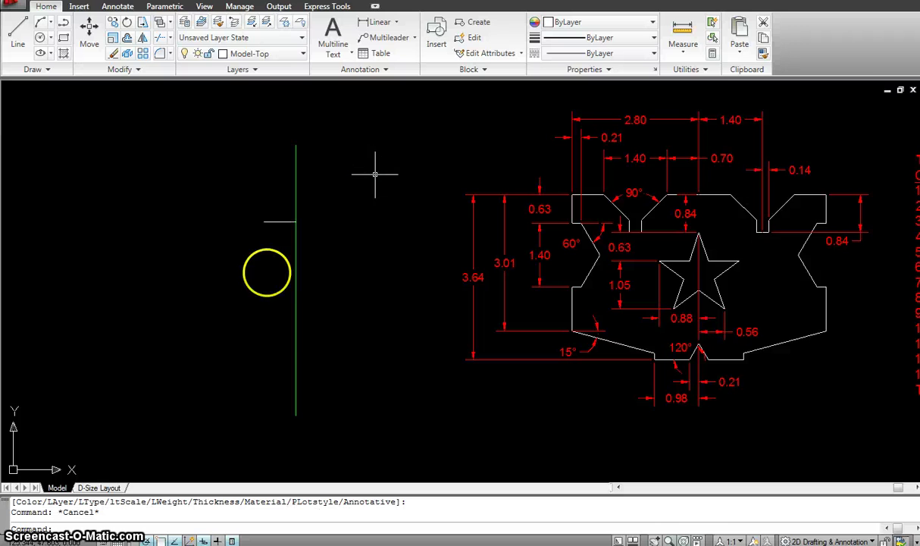
Make the short line's layer, Model-Top, the current layer.
{"action": "left_click", "coordinate": [279, 221]}
{"action": "left_click", "coordinate": [197, 24]}
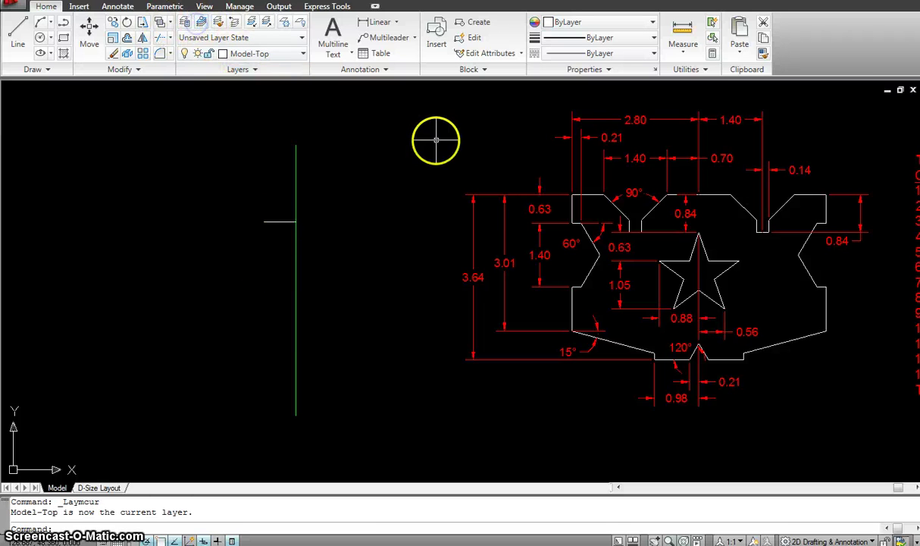
{"action": "key", "text": "Escape"}
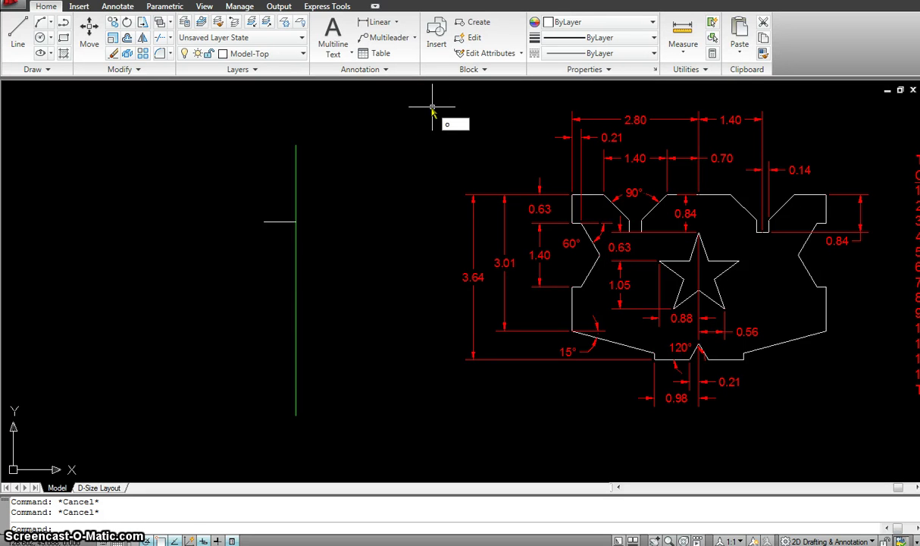
Offset the green reference line 2.8 to the left.
{"action": "key", "text": "Return"}
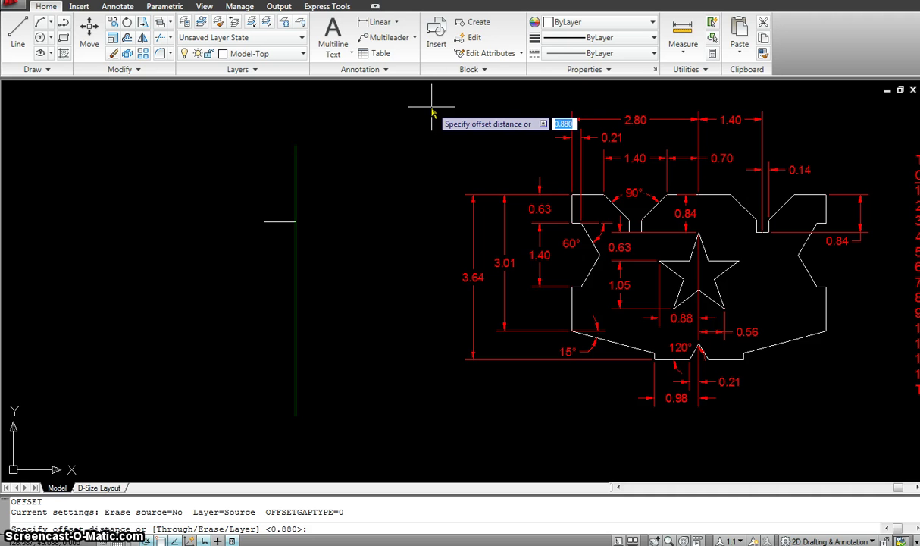
{"action": "type", "text": "2.8"}
{"action": "key", "text": "Return"}
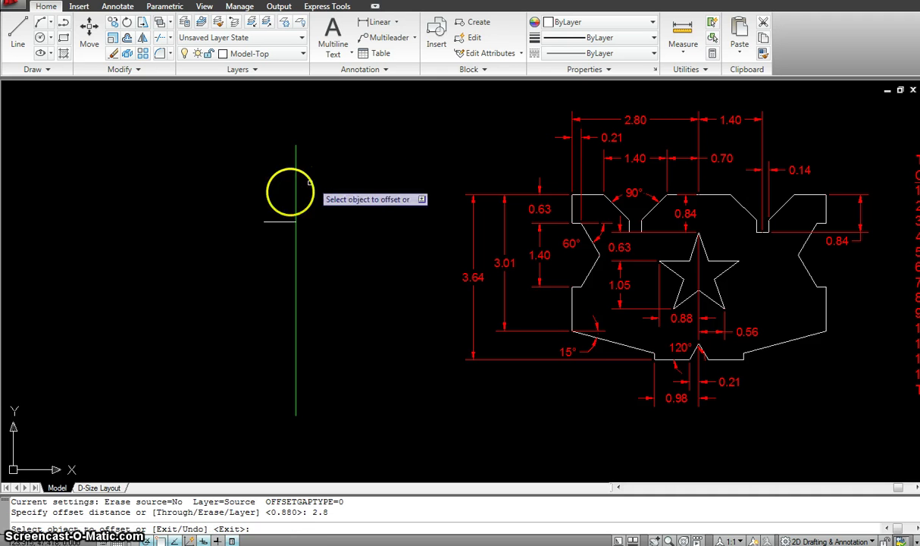
{"action": "left_click", "coordinate": [296, 191]}
{"action": "left_click", "coordinate": [160, 212]}
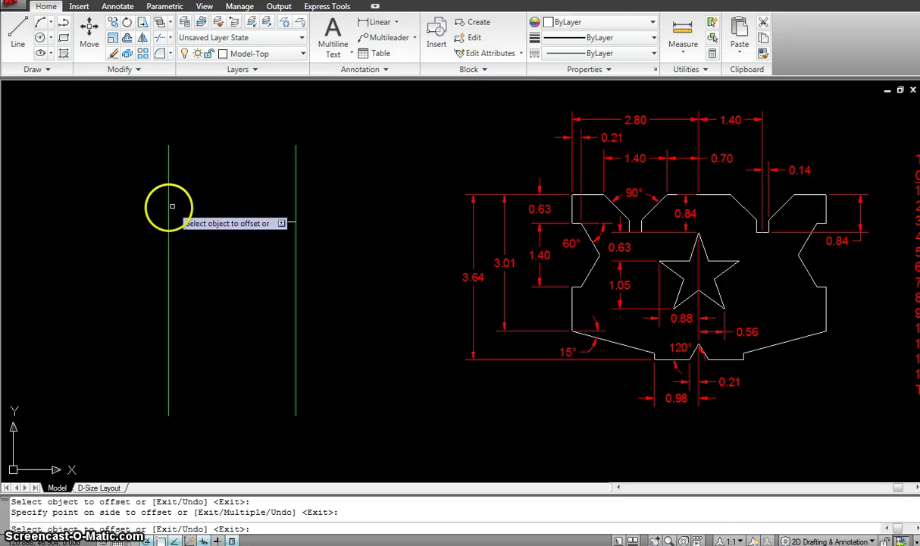
{"action": "key", "text": "Escape"}
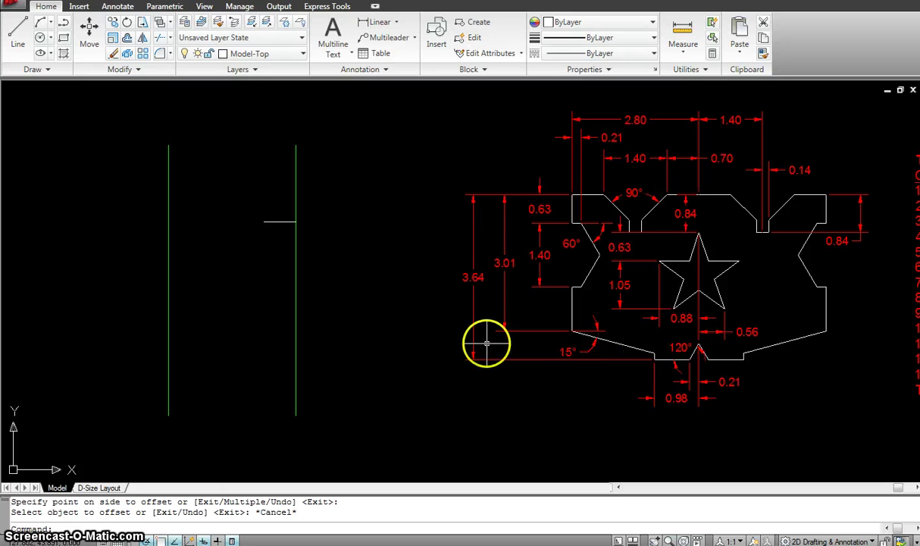
{"action": "key", "text": "Escape"}
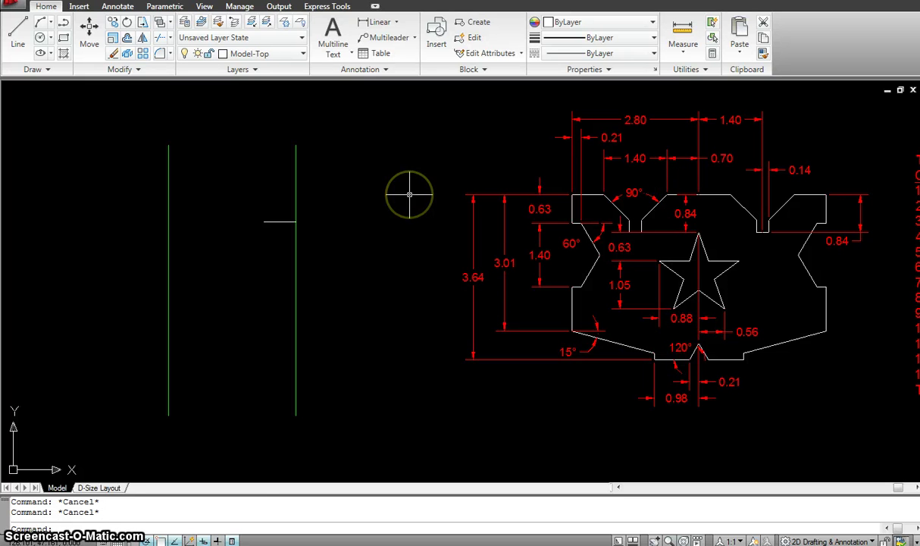
Offset the short horizontal line 3.64 downward.
{"action": "key", "text": "Return"}
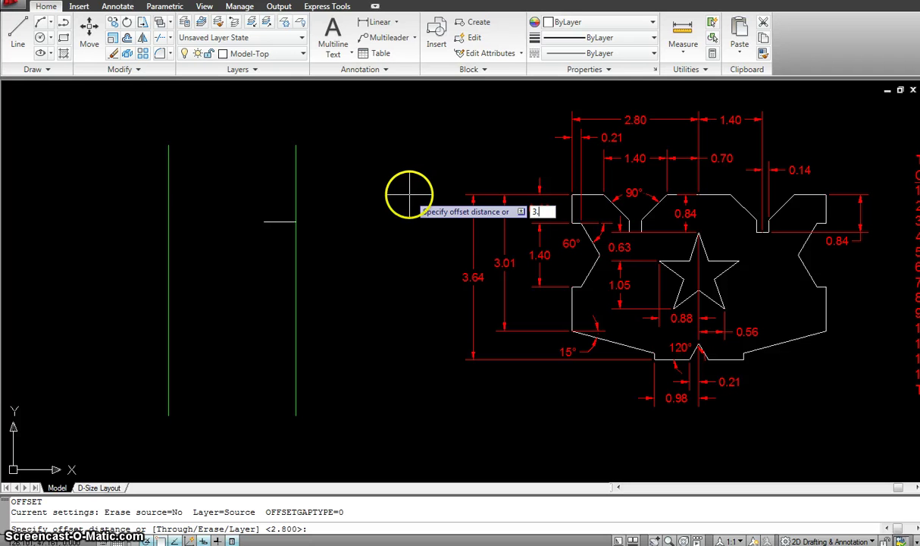
{"action": "type", "text": "3.64"}
{"action": "key", "text": "Return"}
{"action": "left_click", "coordinate": [282, 222]}
{"action": "left_click", "coordinate": [260, 387]}
{"action": "key", "text": "Escape"}
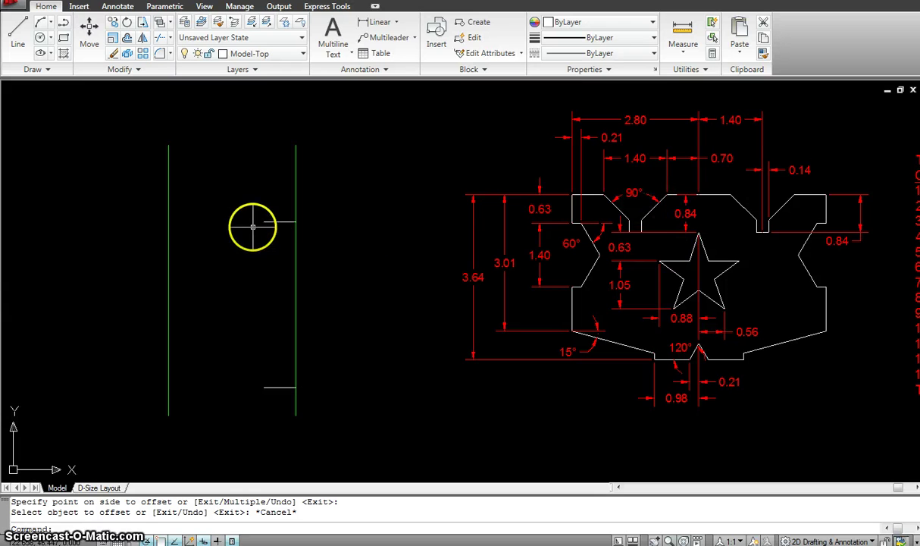
Extend the top line leftward from the short line's end to the second green line.
{"action": "type", "text": "l"}
{"action": "key", "text": "Return"}
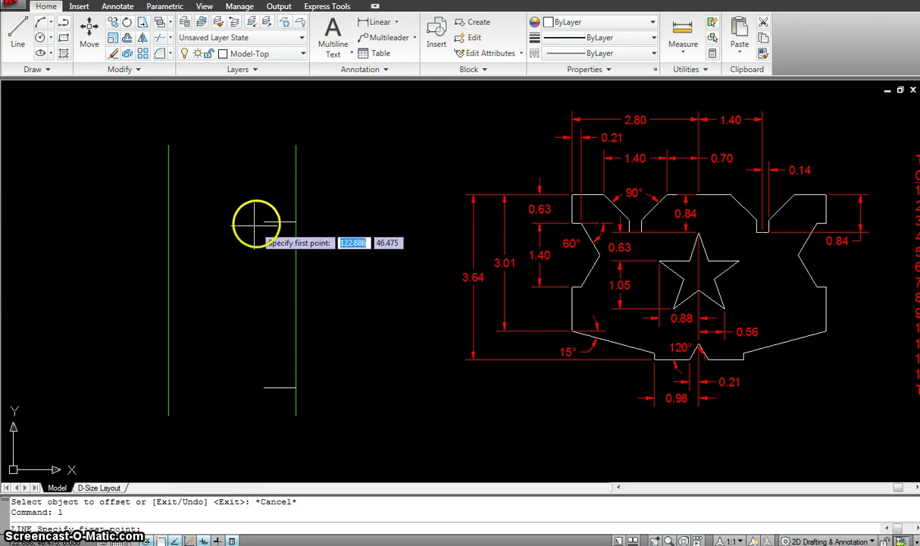
{"action": "left_click", "coordinate": [264, 222]}
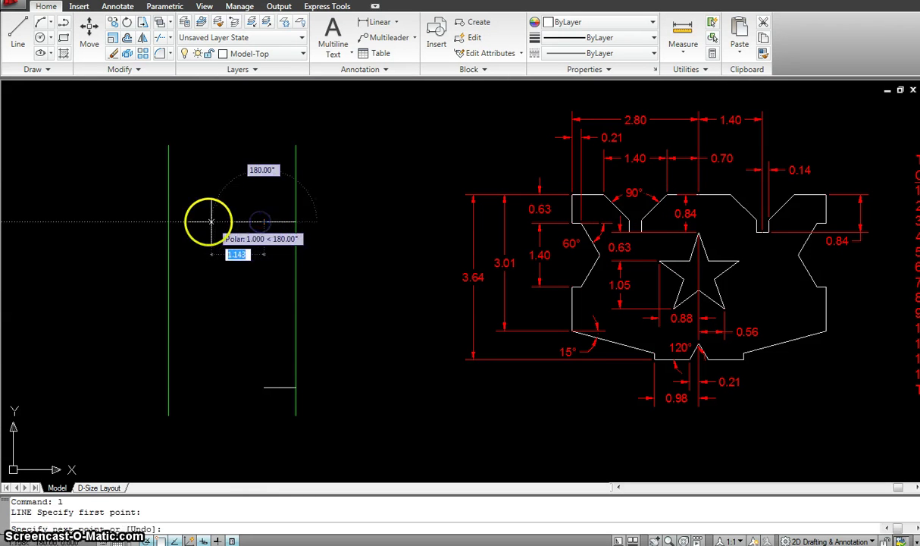
{"action": "left_click", "coordinate": [168, 221]}
{"action": "key", "text": "Escape"}
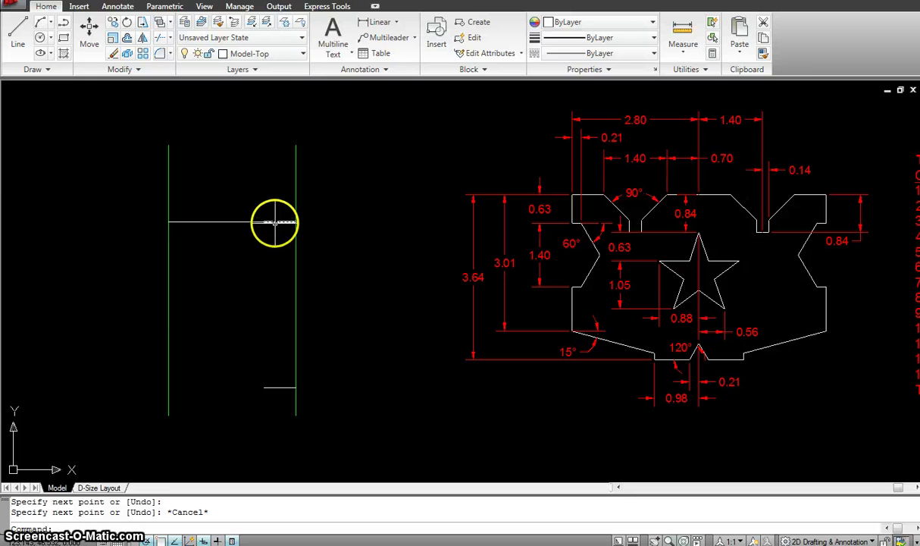
{"action": "scroll", "coordinate": [267, 221], "scroll_direction": "up", "scroll_amount": 3}
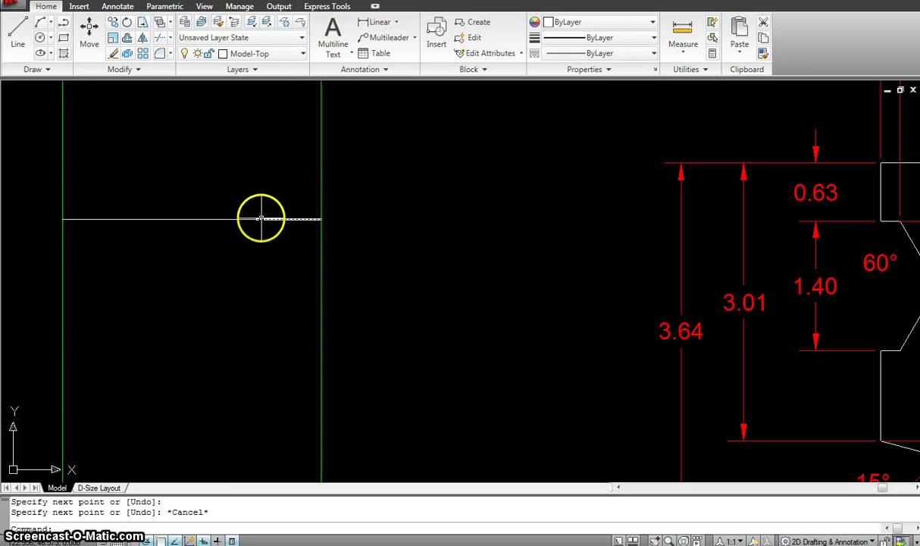
{"action": "key", "text": "Escape"}
{"action": "scroll", "coordinate": [263, 217], "scroll_direction": "down", "scroll_amount": 2}
Draw a 45° diagonal going down-left from the horizontal line.
{"action": "type", "text": "l"}
{"action": "key", "text": "Return"}
{"action": "left_click", "coordinate": [262, 221]}
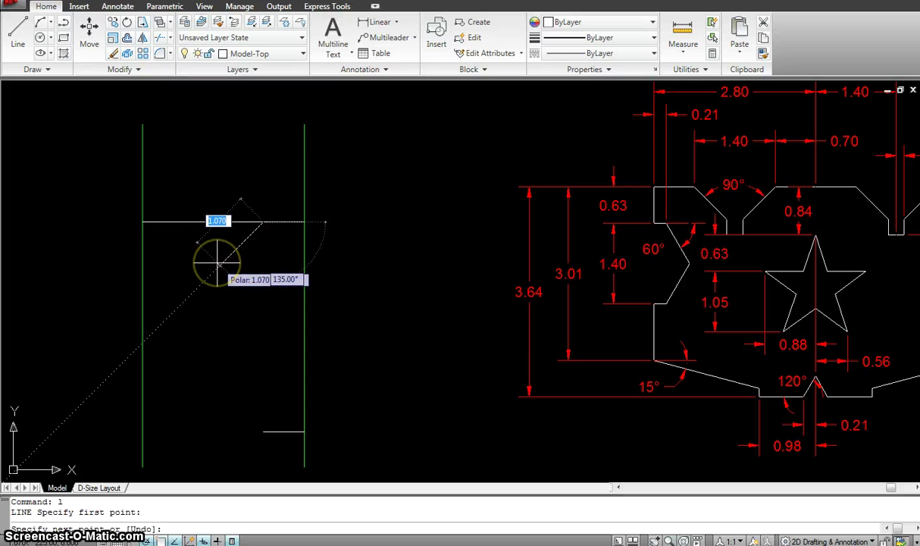
{"action": "left_click", "coordinate": [217, 264]}
{"action": "key", "text": "Escape"}
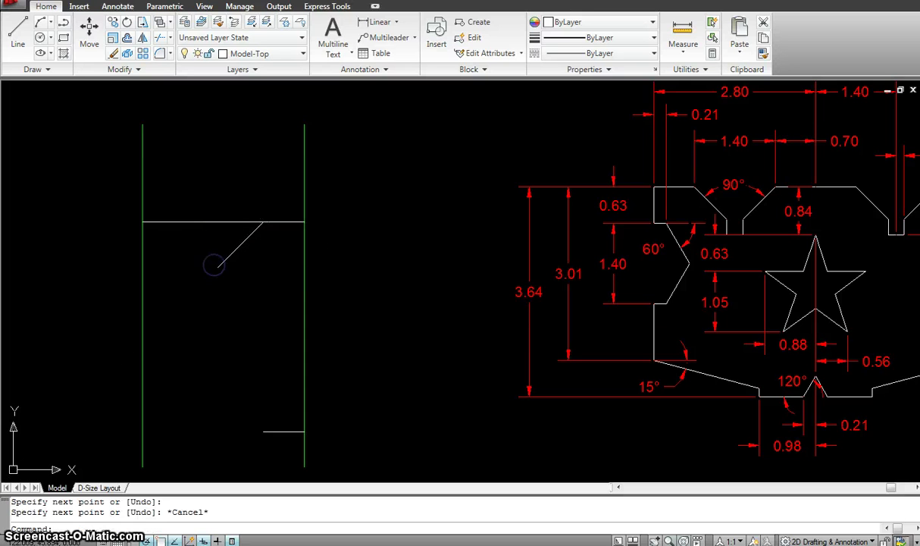
{"action": "middle_click_drag", "start_coordinate": [653, 172], "coordinate": [638, 199]}
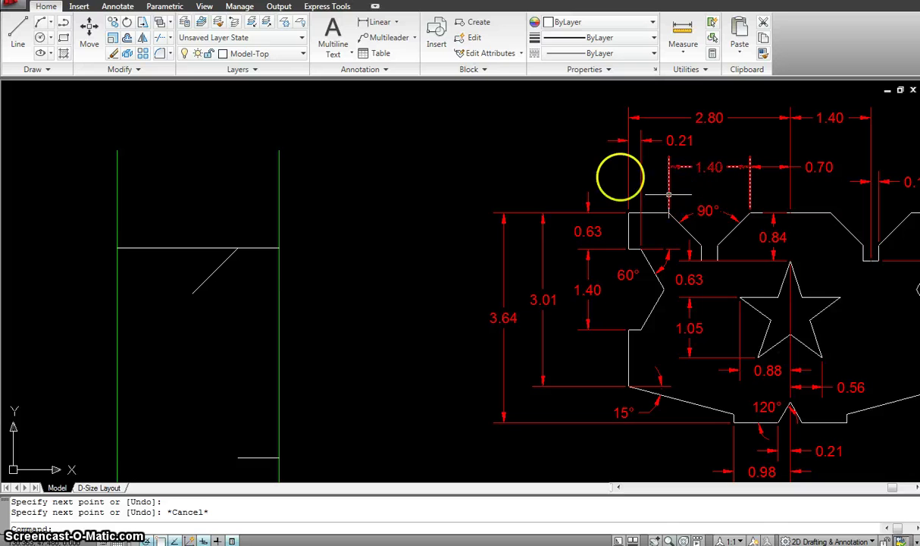
{"action": "key", "text": "Escape"}
{"action": "key", "text": "Escape"}
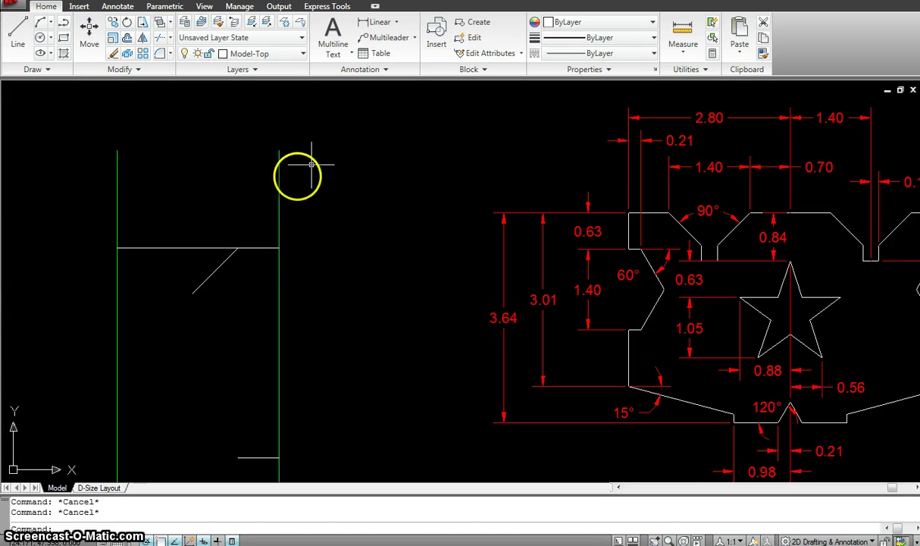
Draw a short vertical line and offset a copy 1.40 to the left.
{"action": "type", "text": "l"}
{"action": "key", "text": "Return"}
{"action": "left_click", "coordinate": [238, 247]}
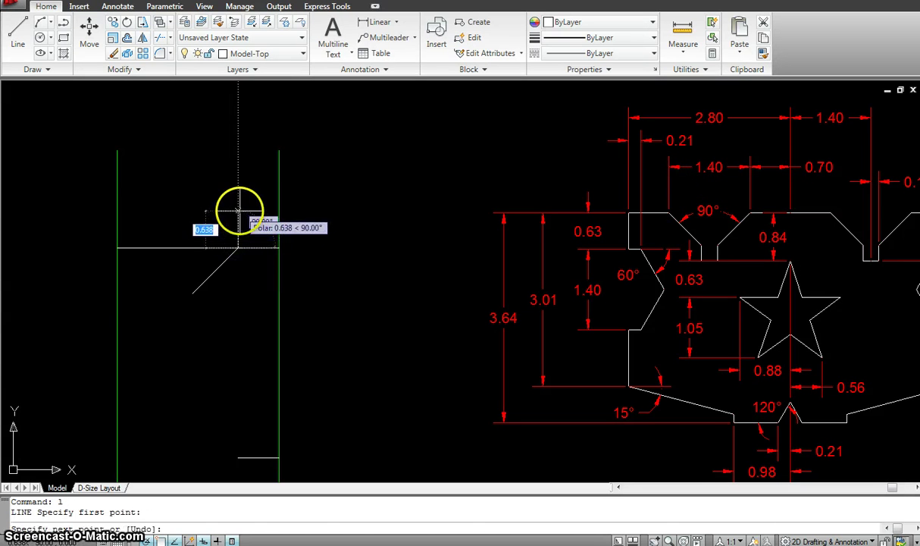
{"action": "key", "text": "Escape"}
{"action": "type", "text": "o"}
{"action": "key", "text": "Return"}
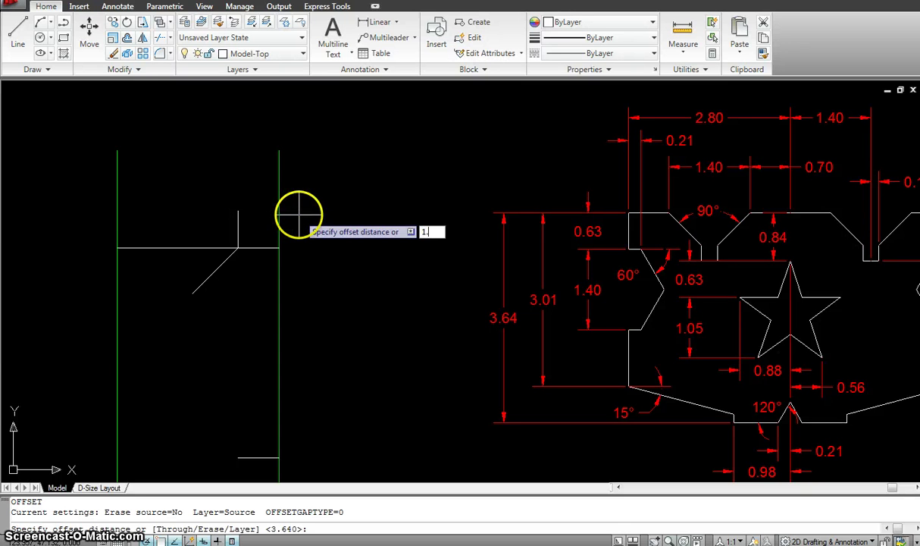
{"action": "key", "text": "Return"}
{"action": "left_click", "coordinate": [239, 227]}
{"action": "left_click", "coordinate": [158, 210]}
{"action": "key", "text": "Escape"}
Draw the second diagonal from the copied line's bottom end to close the V.
{"action": "type", "text": "l"}
{"action": "key", "text": "Return"}
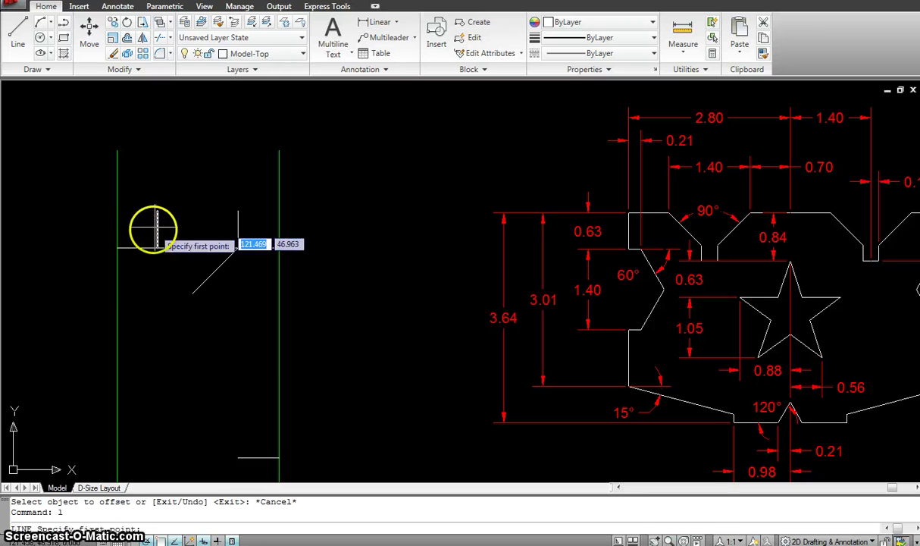
{"action": "left_click", "coordinate": [158, 248]}
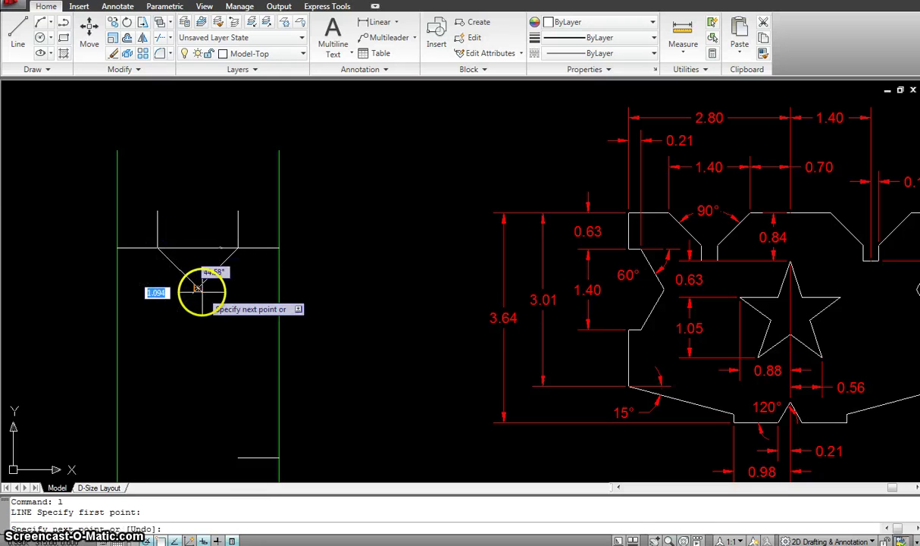
{"action": "scroll", "coordinate": [203, 293], "scroll_direction": "up", "scroll_amount": 5}
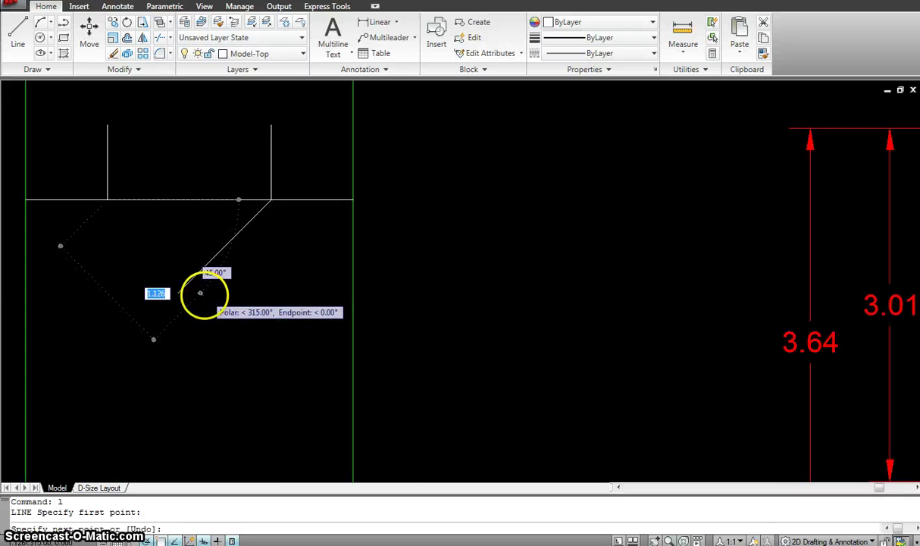
{"action": "left_click", "coordinate": [198, 287]}
{"action": "scroll", "coordinate": [182, 277], "scroll_direction": "down", "scroll_amount": 4}
{"action": "key", "text": "Escape"}
{"action": "scroll", "coordinate": [232, 283], "scroll_direction": "down", "scroll_amount": 2}
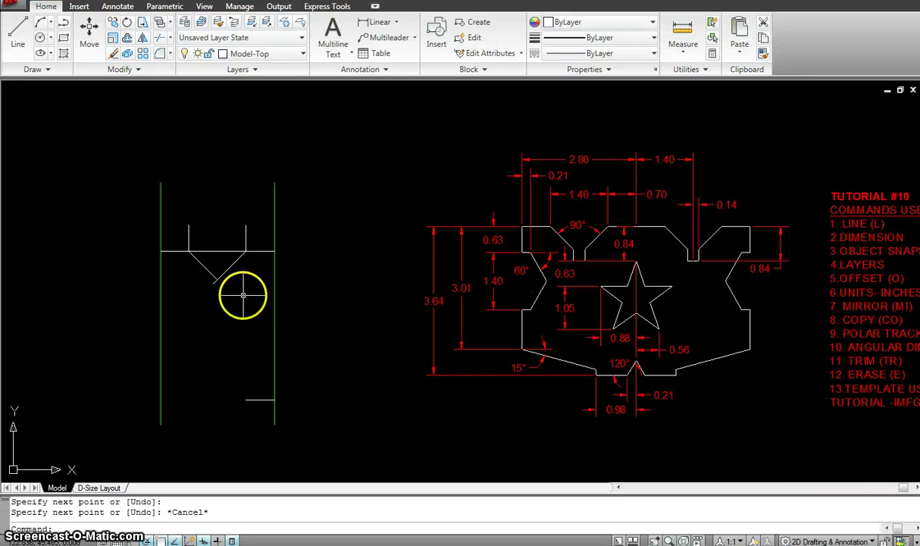
Erase the two short vertical lines with a crossing window.
{"action": "type", "text": "e"}
{"action": "key", "text": "Return"}
{"action": "left_click", "coordinate": [252, 235]}
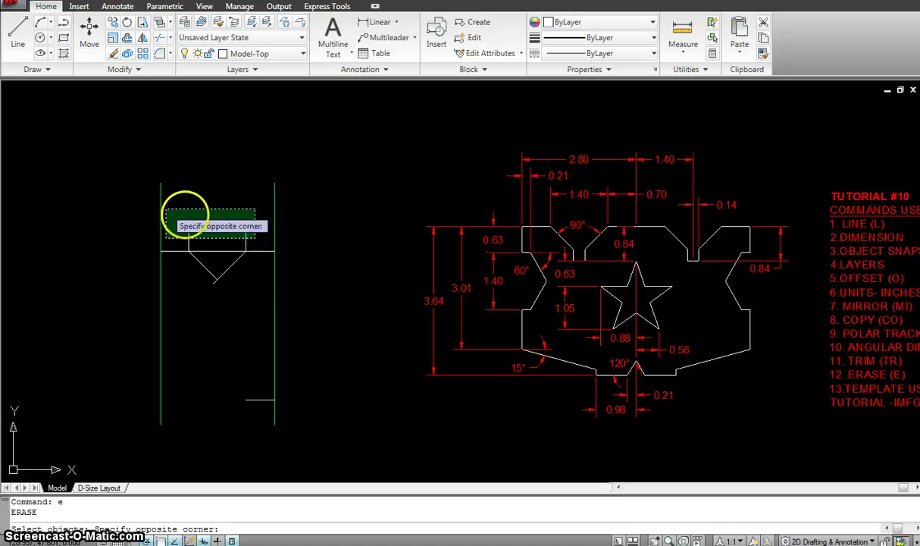
{"action": "left_click", "coordinate": [185, 213]}
{"action": "key", "text": "Return"}
{"action": "key", "text": "Escape"}
Trim the diagonal overshoot so the V lines meet at a point.
{"action": "type", "text": "tr"}
{"action": "key", "text": "Return"}
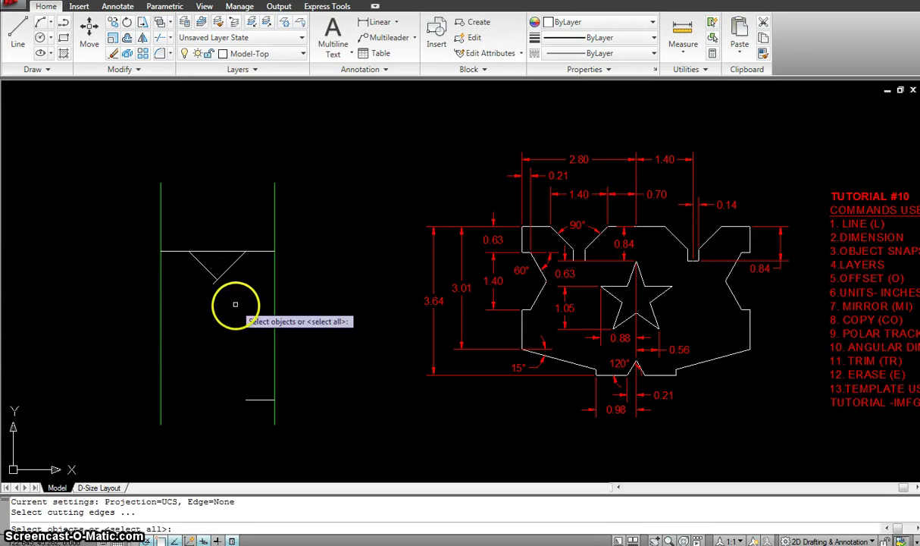
{"action": "left_click", "coordinate": [240, 314]}
{"action": "left_click", "coordinate": [193, 226]}
{"action": "key", "text": "Return"}
{"action": "scroll", "coordinate": [208, 288], "scroll_direction": "up", "scroll_amount": 5}
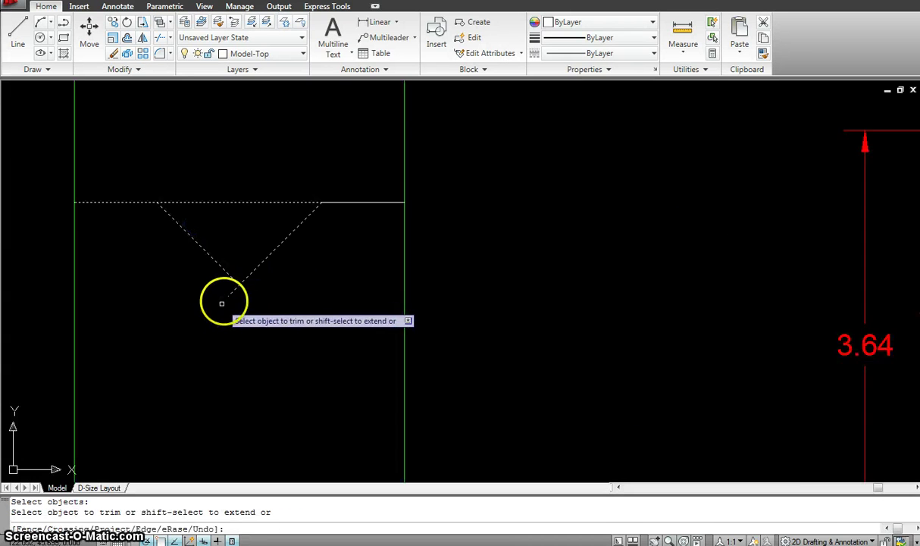
{"action": "left_click", "coordinate": [232, 292]}
{"action": "key", "text": "Escape"}
{"action": "scroll", "coordinate": [298, 329], "scroll_direction": "down", "scroll_amount": 3}
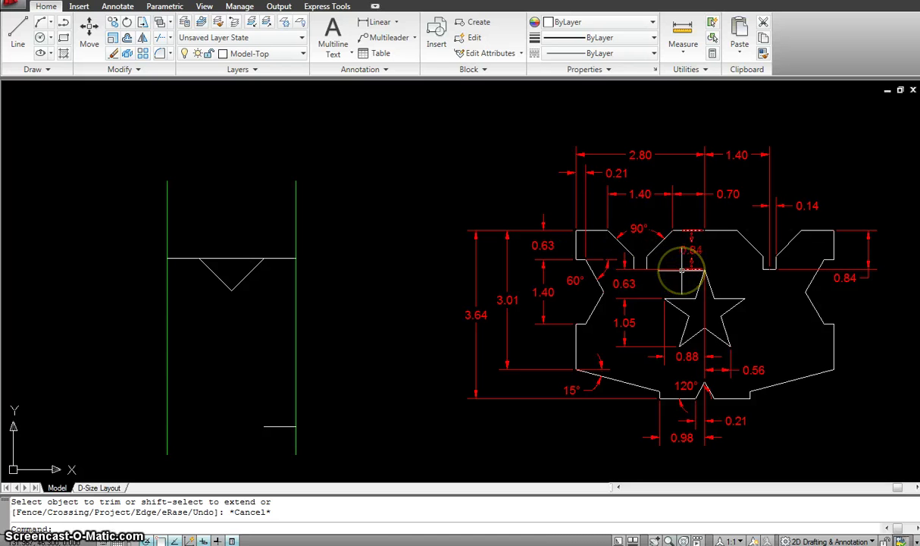
{"action": "left_click", "coordinate": [623, 253]}
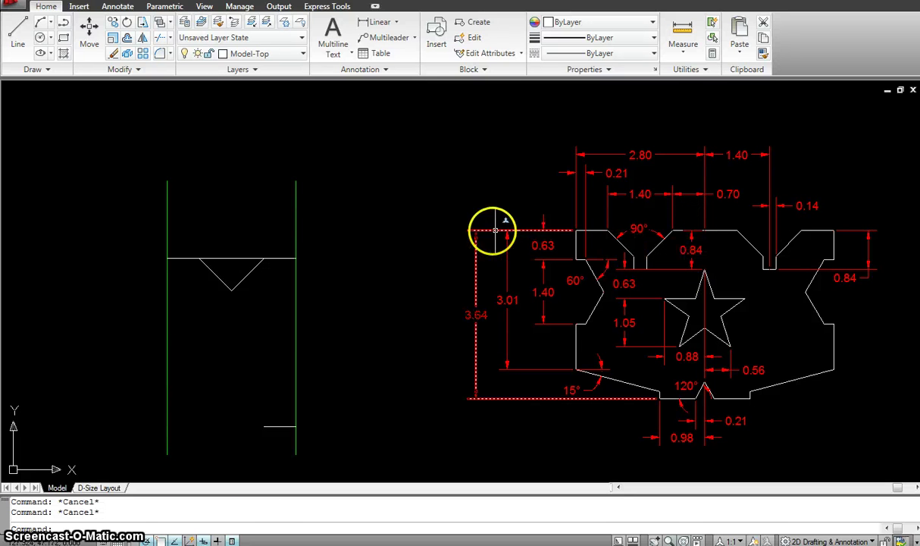
Offset the notched top line 0.84 downward.
{"action": "type", "text": "o"}
{"action": "key", "text": "Return"}
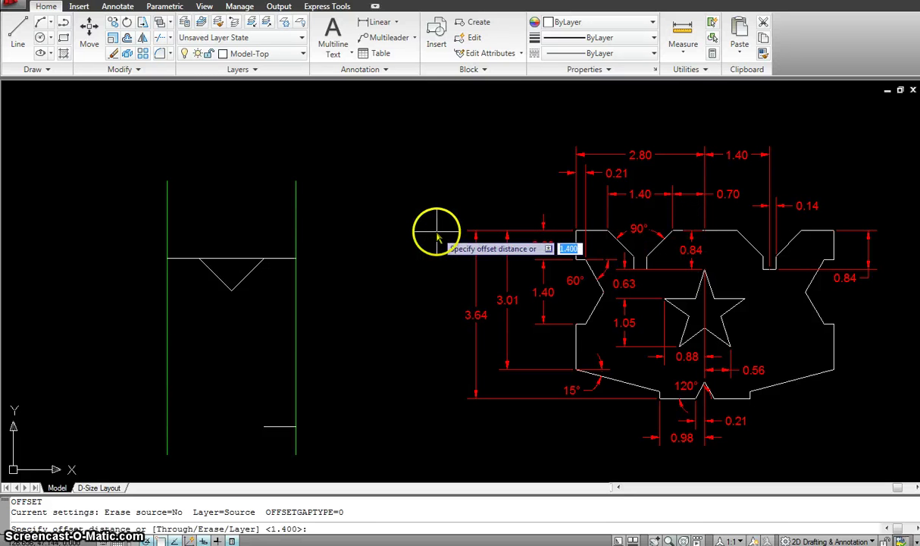
{"action": "key", "text": "Return"}
{"action": "left_click", "coordinate": [246, 259]}
{"action": "left_click", "coordinate": [237, 332]}
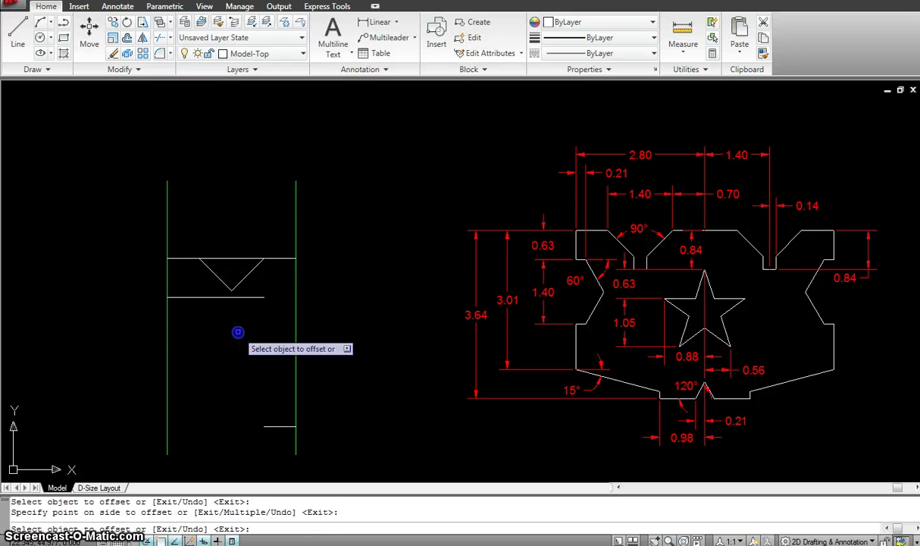
{"action": "key", "text": "Escape"}
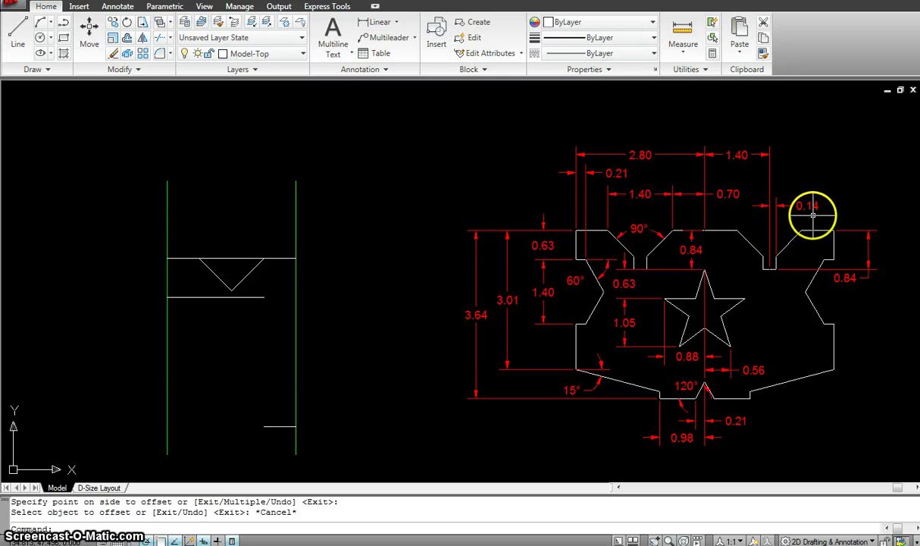
Draw a vertical centre line upward from the V's apex.
{"action": "type", "text": "l"}
{"action": "key", "text": "Return"}
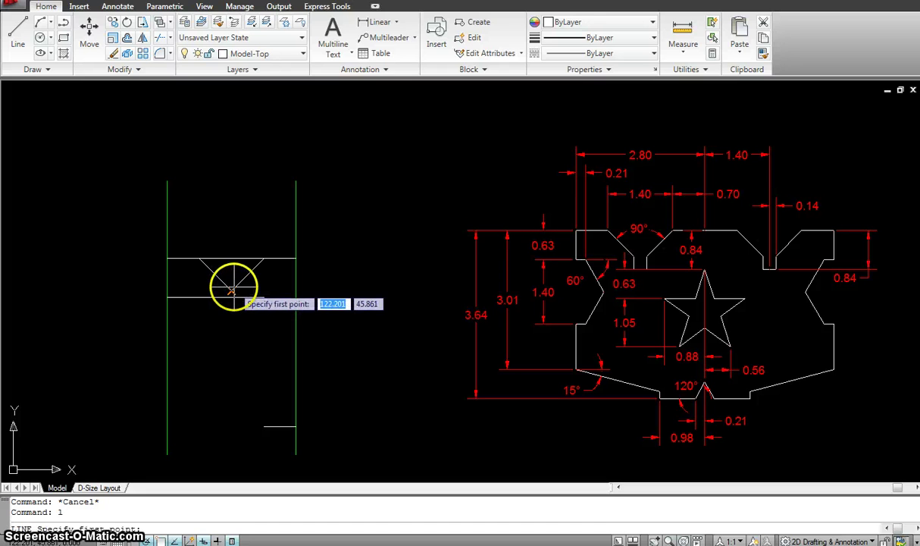
{"action": "left_click", "coordinate": [232, 296]}
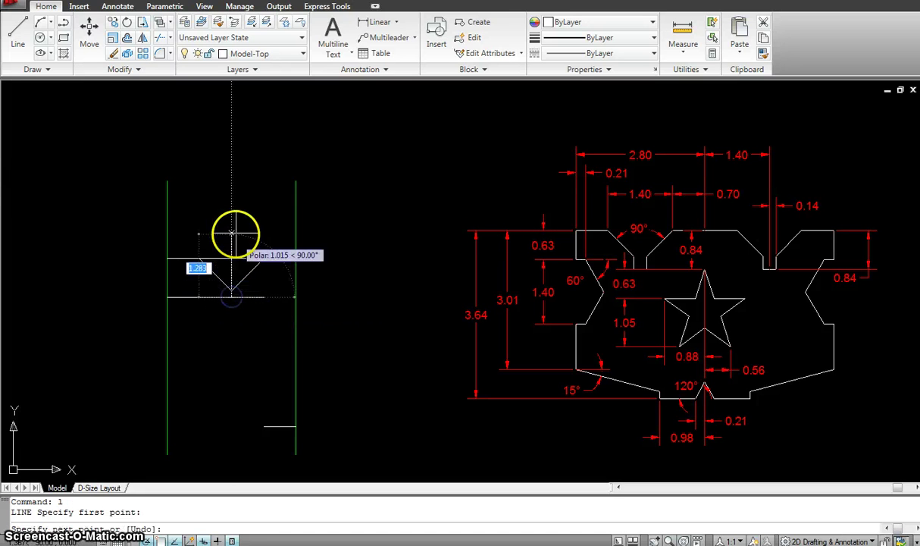
{"action": "left_click", "coordinate": [235, 233]}
{"action": "key", "text": "Escape"}
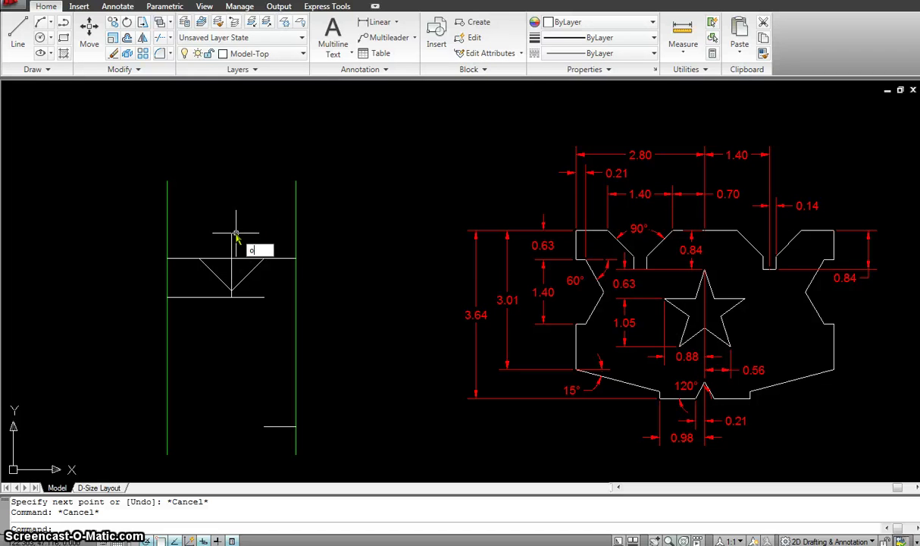
Offset the centre line 0.14 to both the right and the left.
{"action": "type", "text": "o"}
{"action": "key", "text": "Return"}
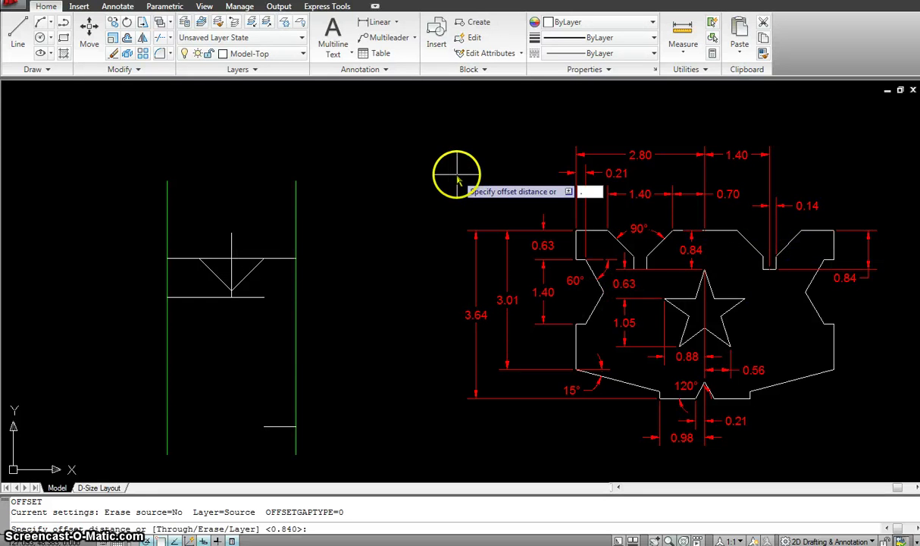
{"action": "type", "text": ".14"}
{"action": "key", "text": "Return"}
{"action": "left_click", "coordinate": [231, 250]}
{"action": "left_click", "coordinate": [256, 242]}
{"action": "left_click", "coordinate": [228, 242]}
{"action": "left_click", "coordinate": [207, 243]}
{"action": "left_click", "coordinate": [249, 324]}
{"action": "key", "text": "Escape"}
{"action": "scroll", "coordinate": [236, 307], "scroll_direction": "up", "scroll_amount": 2}
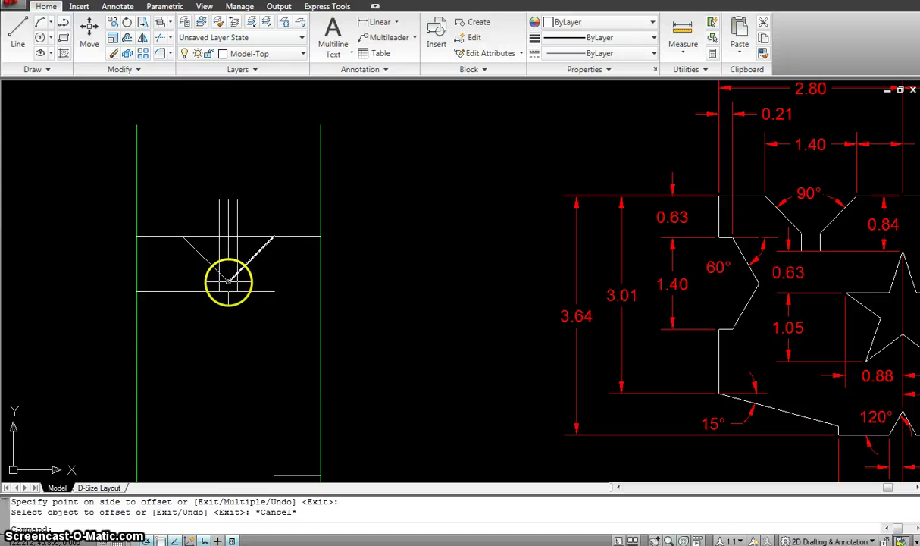
{"action": "scroll", "coordinate": [249, 317], "scroll_direction": "down", "scroll_amount": 2}
Trim the stubs below the notch using the notch lines as cutting edges, then undo the last trim.
{"action": "type", "text": "tr"}
{"action": "key", "text": "Return"}
{"action": "left_click", "coordinate": [266, 327]}
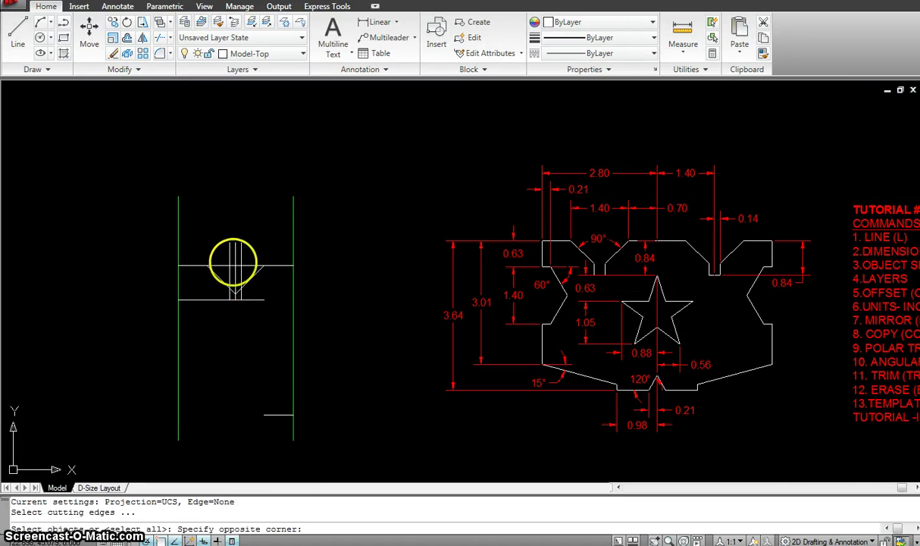
{"action": "left_click", "coordinate": [222, 256]}
{"action": "key", "text": "Return"}
{"action": "scroll", "coordinate": [236, 297], "scroll_direction": "up", "scroll_amount": 2}
{"action": "left_click", "coordinate": [237, 299]}
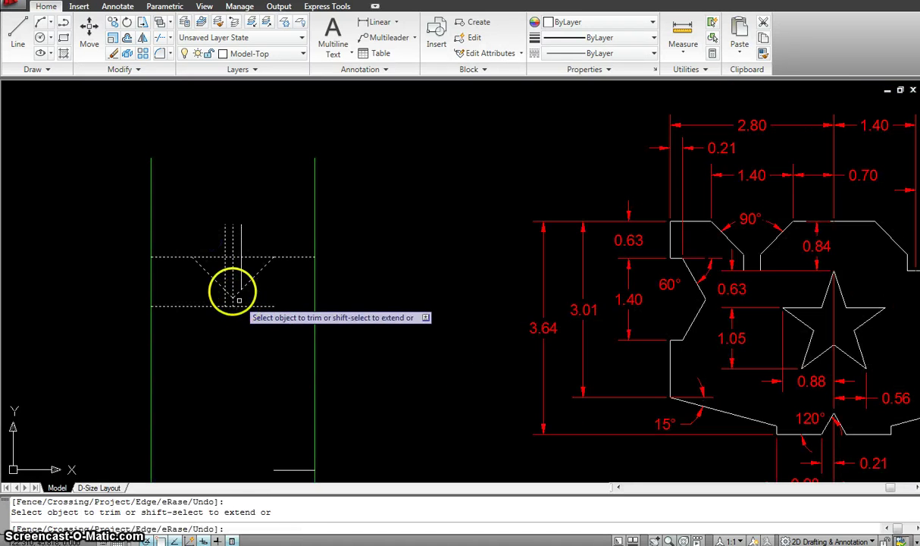
{"action": "left_click", "coordinate": [231, 300]}
{"action": "left_click", "coordinate": [230, 296]}
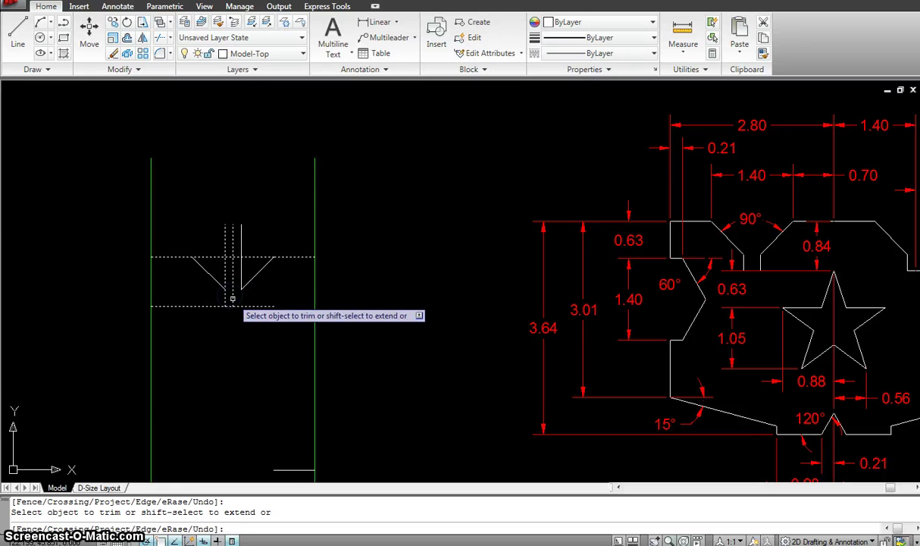
{"action": "key", "text": "Escape"}
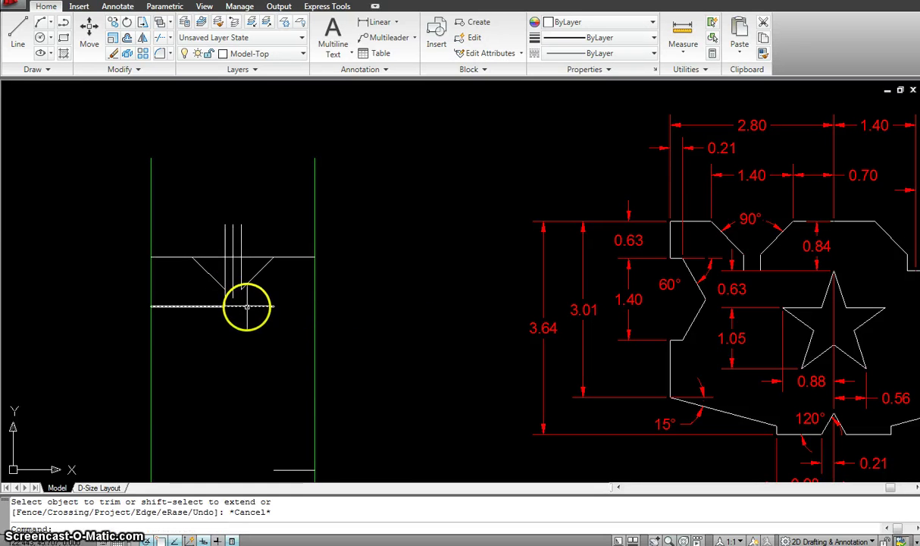
{"action": "key", "text": "ctrl+z"}
{"action": "scroll", "coordinate": [247, 307], "scroll_direction": "down", "scroll_amount": 1}
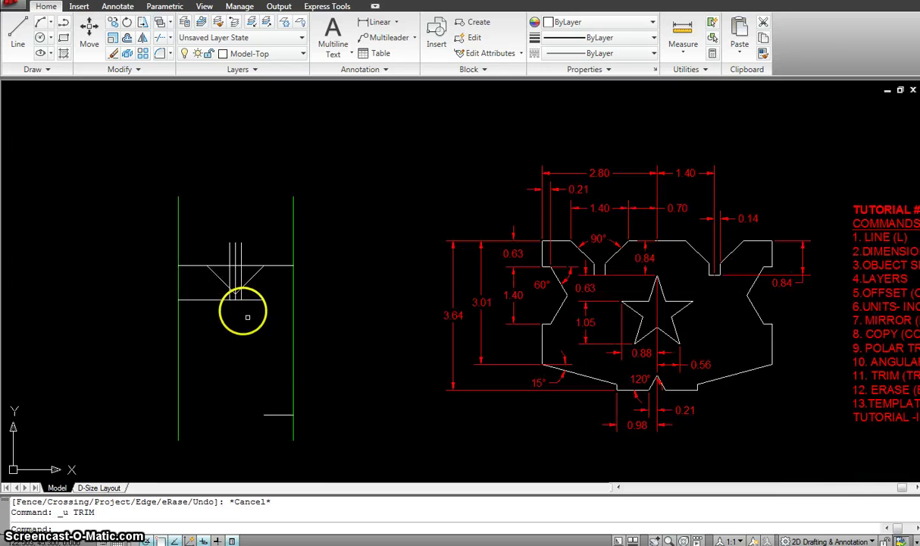
{"action": "scroll", "coordinate": [241, 303], "scroll_direction": "up", "scroll_amount": 3}
Trim the overshoot of the notch diagonals.
{"action": "type", "text": "tr"}
{"action": "key", "text": "Return"}
{"action": "left_click", "coordinate": [273, 339]}
{"action": "left_click", "coordinate": [168, 247]}
{"action": "key", "text": "Return"}
{"action": "scroll", "coordinate": [201, 265], "scroll_direction": "up", "scroll_amount": 1}
{"action": "left_click", "coordinate": [250, 267]}
{"action": "left_click", "coordinate": [228, 287]}
{"action": "key", "text": "Escape"}
{"action": "scroll", "coordinate": [245, 238], "scroll_direction": "down", "scroll_amount": 1}
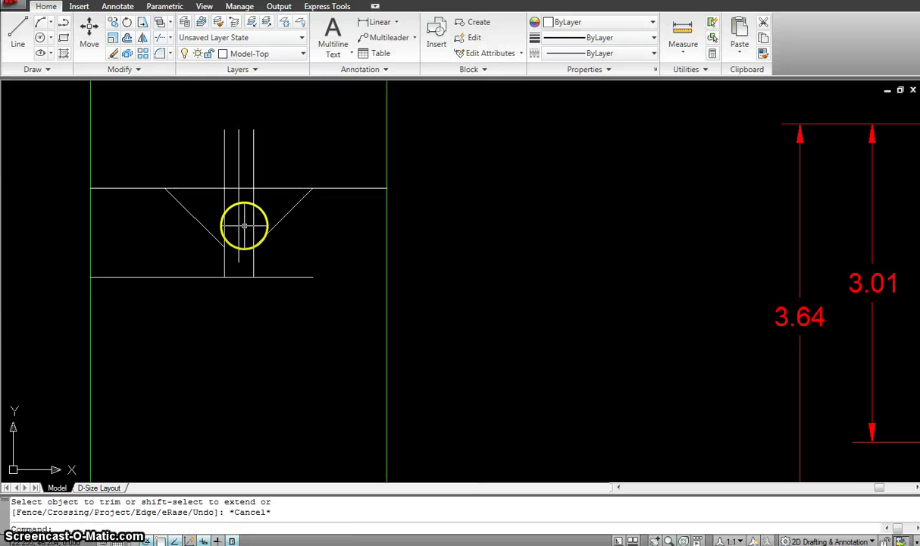
Trim the vertical lines inside the notch.
{"action": "key", "text": "Return"}
{"action": "left_click", "coordinate": [298, 304]}
{"action": "left_click", "coordinate": [194, 117]}
{"action": "key", "text": "Return"}
{"action": "left_click", "coordinate": [257, 224]}
{"action": "left_click", "coordinate": [214, 211]}
{"action": "key", "text": "Escape"}
{"action": "key", "text": "Escape"}
Erase the three leftover vertical lines.
{"action": "type", "text": "e"}
{"action": "key", "text": "Return"}
{"action": "left_click", "coordinate": [265, 154]}
{"action": "left_click", "coordinate": [195, 117]}
{"action": "key", "text": "Return"}
{"action": "scroll", "coordinate": [265, 187], "scroll_direction": "down", "scroll_amount": 2}
{"action": "key", "text": "Escape"}
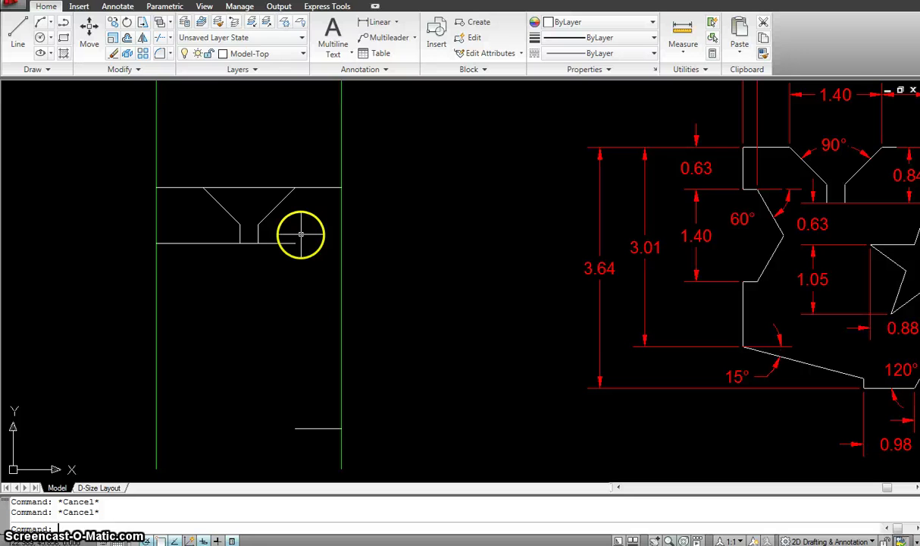
Trim the top line away inside the notch, using all notch lines as cutting edges.
{"action": "type", "text": "tr"}
{"action": "key", "text": "Return"}
{"action": "left_click", "coordinate": [382, 293]}
{"action": "left_click", "coordinate": [90, 118]}
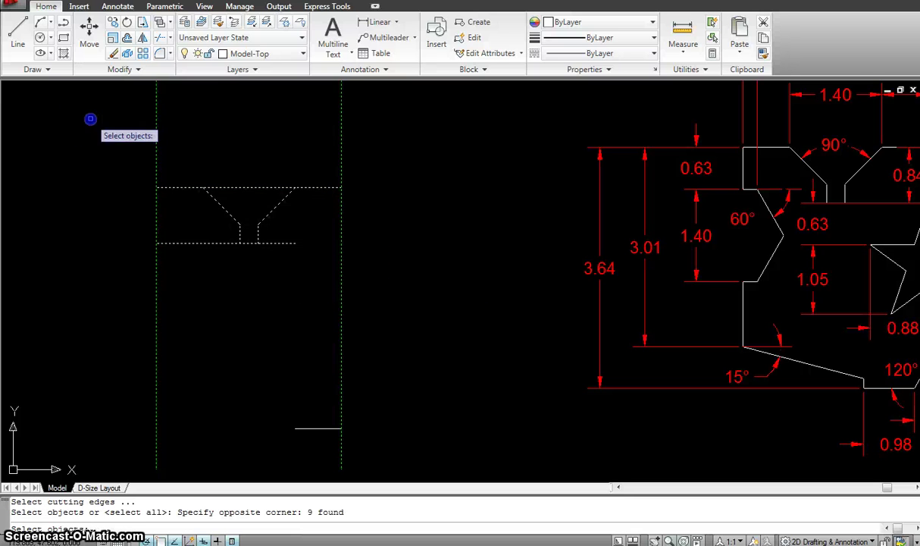
{"action": "key", "text": "Return"}
{"action": "left_click", "coordinate": [258, 198]}
{"action": "left_click", "coordinate": [248, 178]}
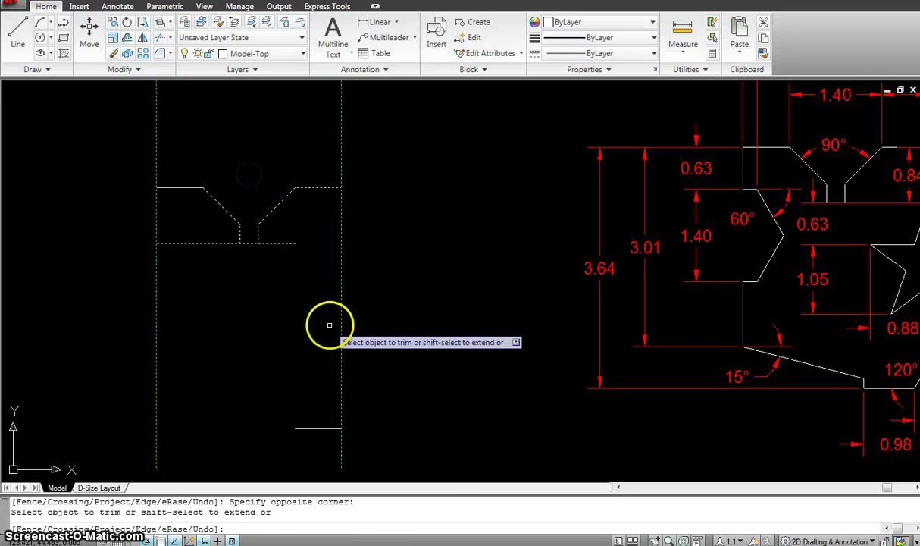
Trim the bottom line on both the right and left sides of the notch.
{"action": "middle_click_drag", "start_coordinate": [555, 322], "coordinate": [479, 320]}
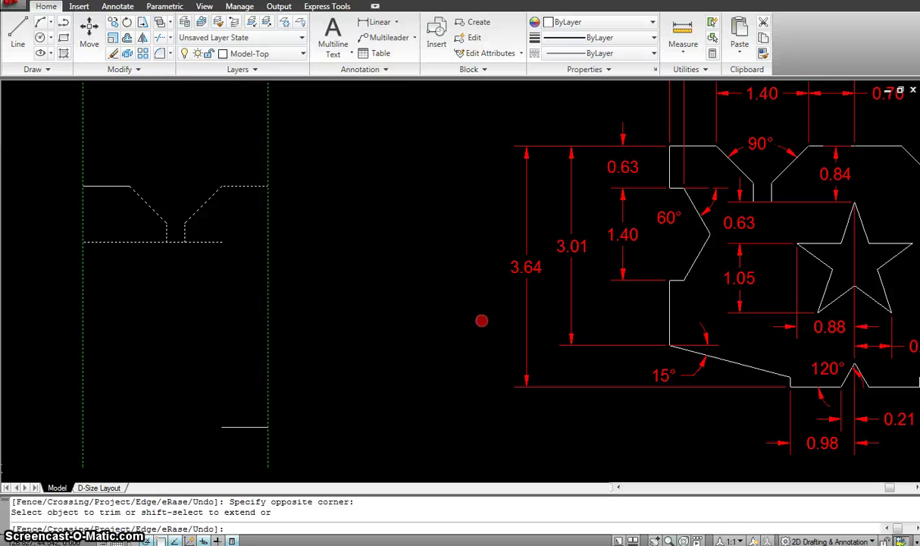
{"action": "left_click", "coordinate": [219, 255]}
{"action": "left_click", "coordinate": [195, 232]}
{"action": "middle_click_drag", "start_coordinate": [209, 252], "coordinate": [226, 269]}
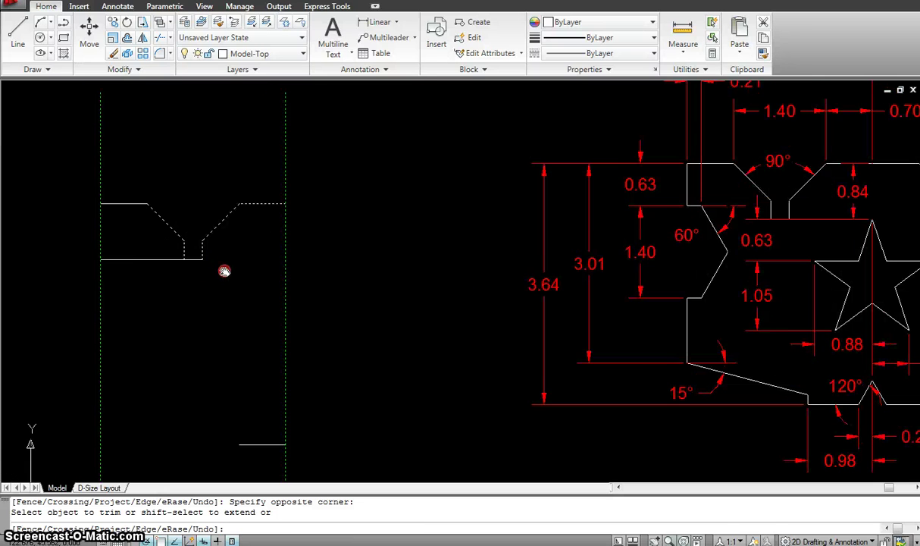
{"action": "left_click", "coordinate": [141, 262]}
{"action": "key", "text": "Escape"}
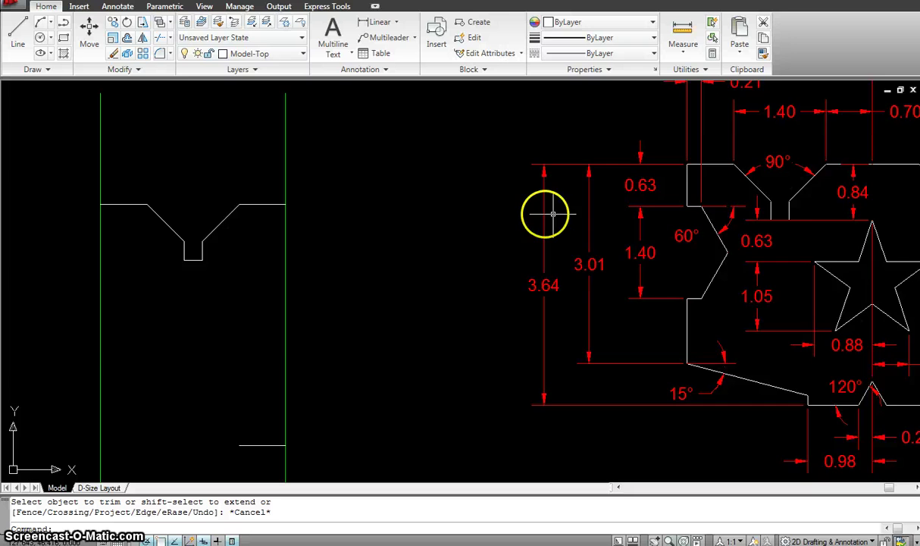
{"action": "scroll", "coordinate": [533, 219], "scroll_direction": "down", "scroll_amount": 2}
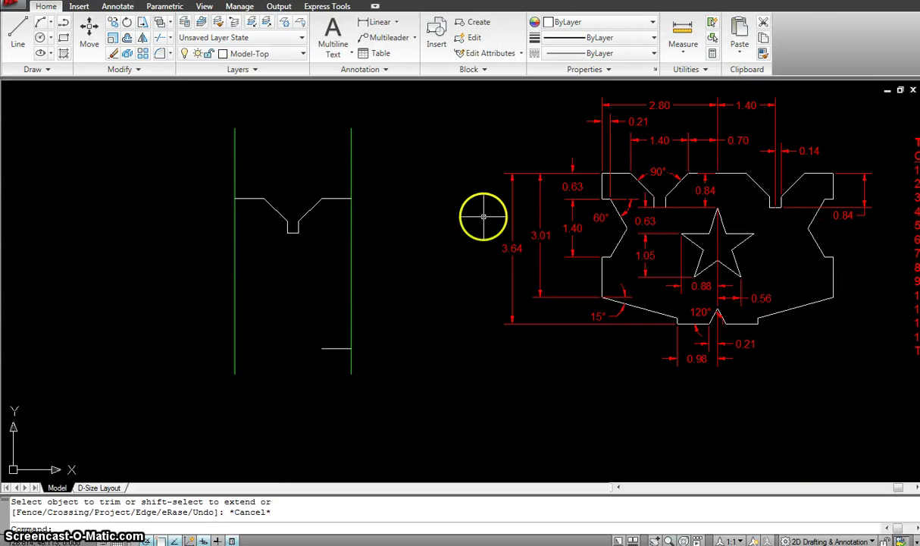
From the top-left corner, draw a 0.63 line straight down, then a slanted line at 300°.
{"action": "scroll", "coordinate": [483, 216], "scroll_direction": "up", "scroll_amount": 2}
{"action": "scroll", "coordinate": [483, 216], "scroll_direction": "down", "scroll_amount": 2}
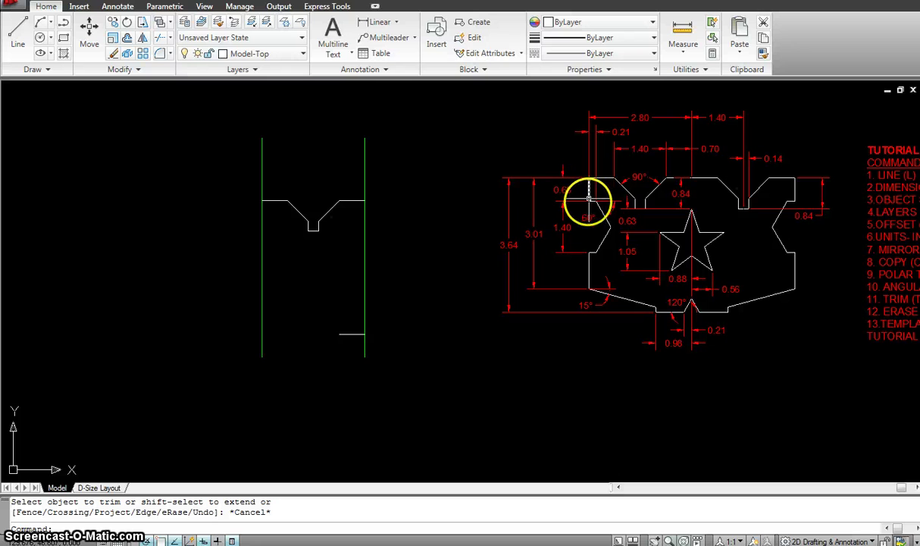
{"action": "key", "text": "Escape"}
{"action": "key", "text": "Escape"}
{"action": "type", "text": "o"}
{"action": "key", "text": "Return"}
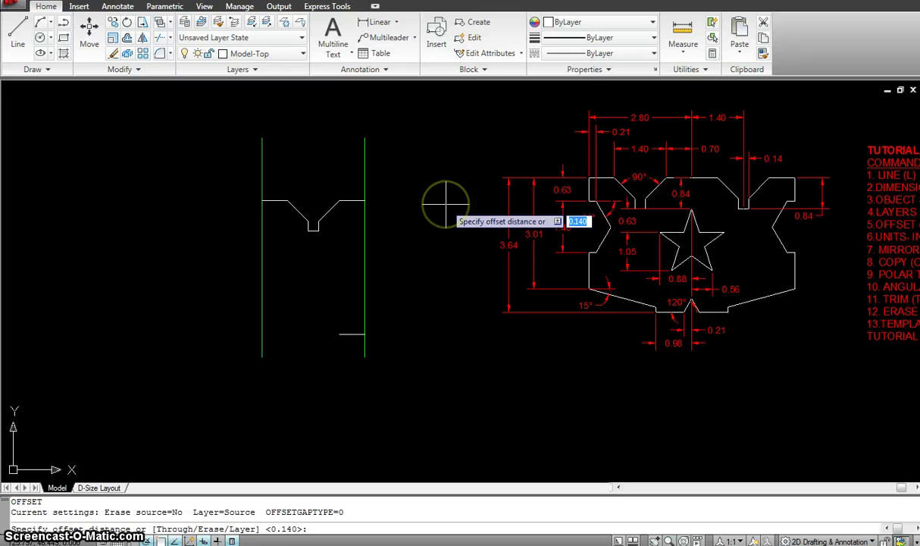
{"action": "key", "text": "Escape"}
{"action": "key", "text": "Escape"}
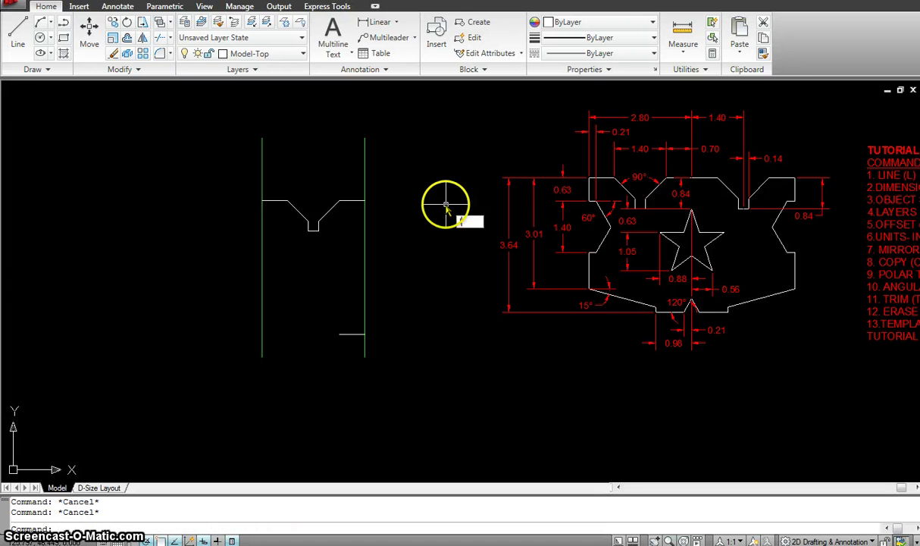
{"action": "type", "text": "l"}
{"action": "key", "text": "Return"}
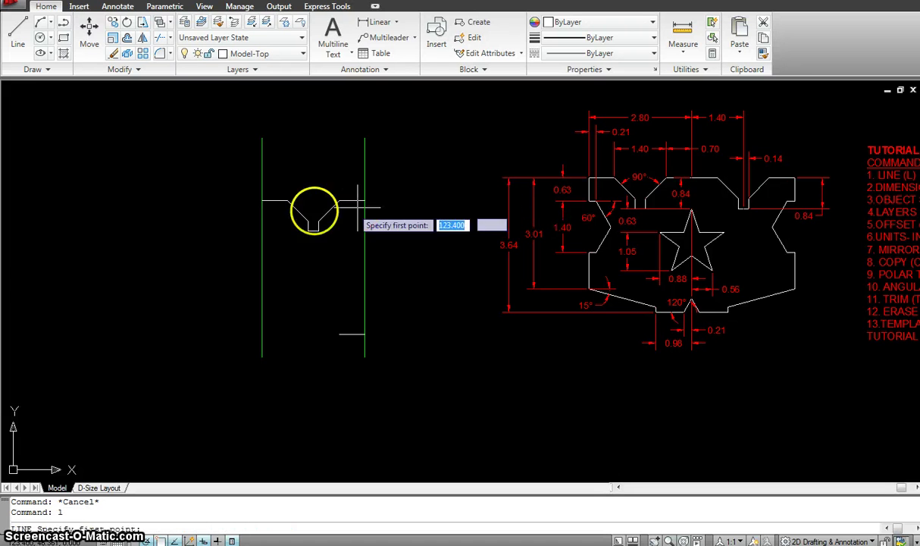
{"action": "left_click", "coordinate": [263, 200]}
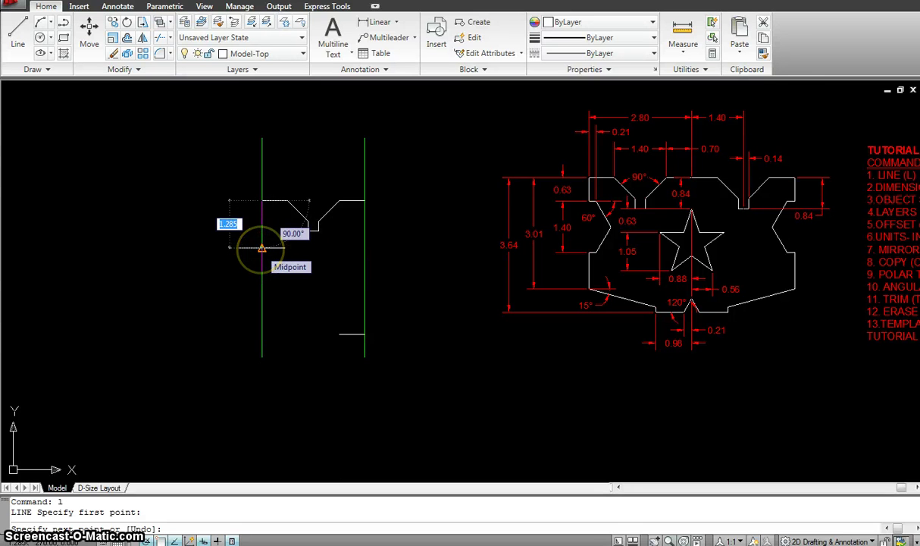
{"action": "left_click", "coordinate": [261, 248]}
{"action": "type", "text": ".63"}
{"action": "key", "text": "Return"}
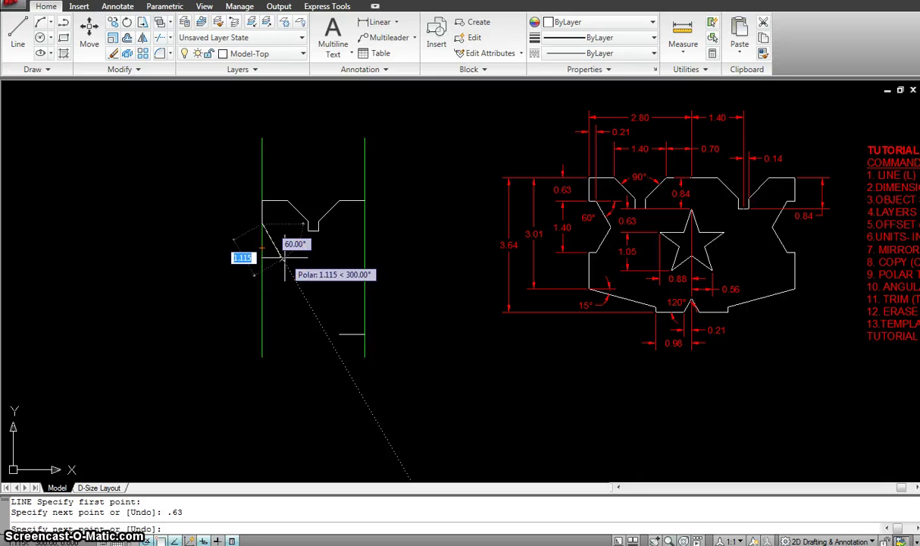
{"action": "left_click", "coordinate": [284, 258]}
{"action": "key", "text": "Escape"}
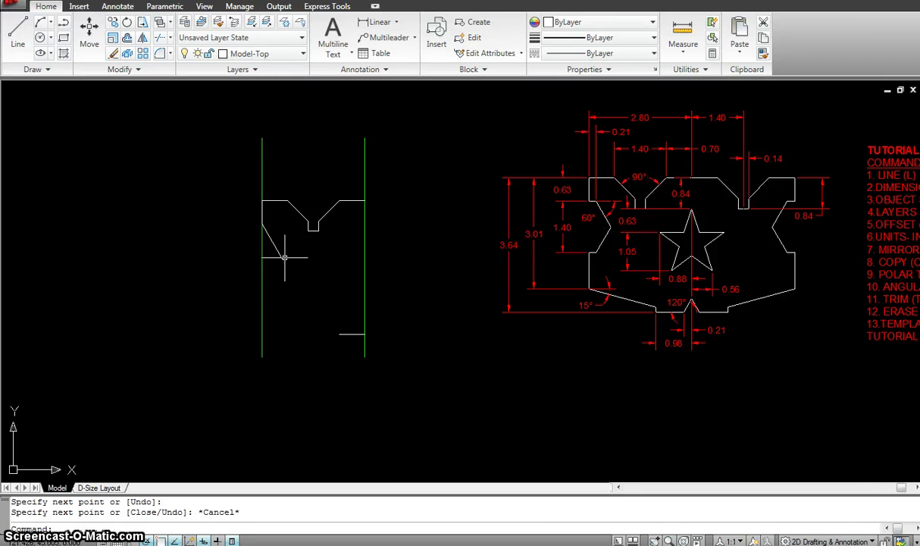
{"action": "scroll", "coordinate": [285, 258], "scroll_direction": "up", "scroll_amount": 3}
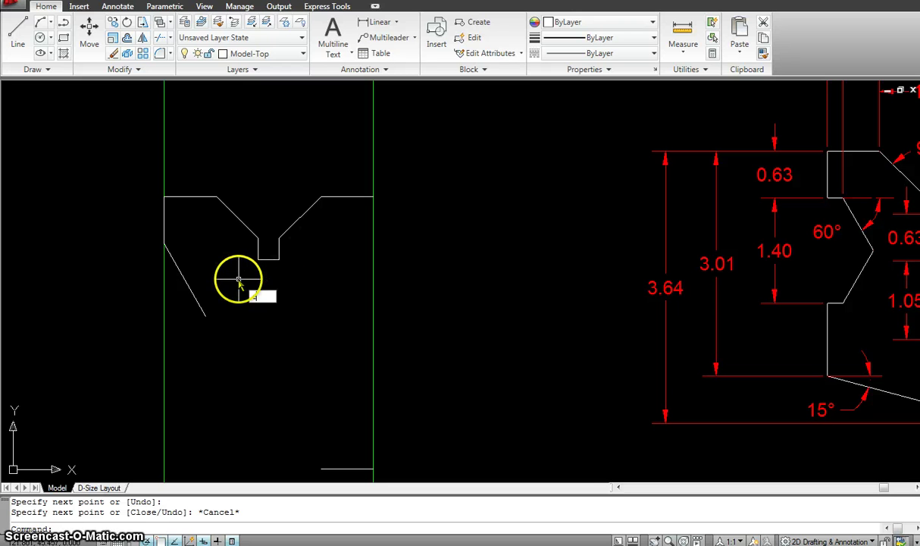
Erase the first 300° slanted line.
{"action": "key", "text": "Return"}
{"action": "left_click", "coordinate": [209, 284]}
{"action": "left_click", "coordinate": [193, 308]}
{"action": "key", "text": "Escape"}
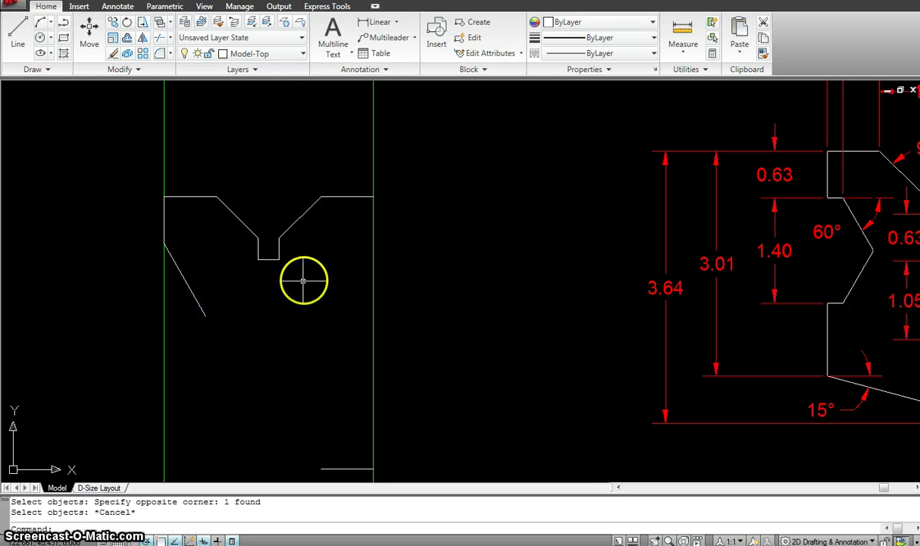
{"action": "key", "text": "Return"}
{"action": "left_click", "coordinate": [208, 294]}
{"action": "left_click", "coordinate": [196, 317]}
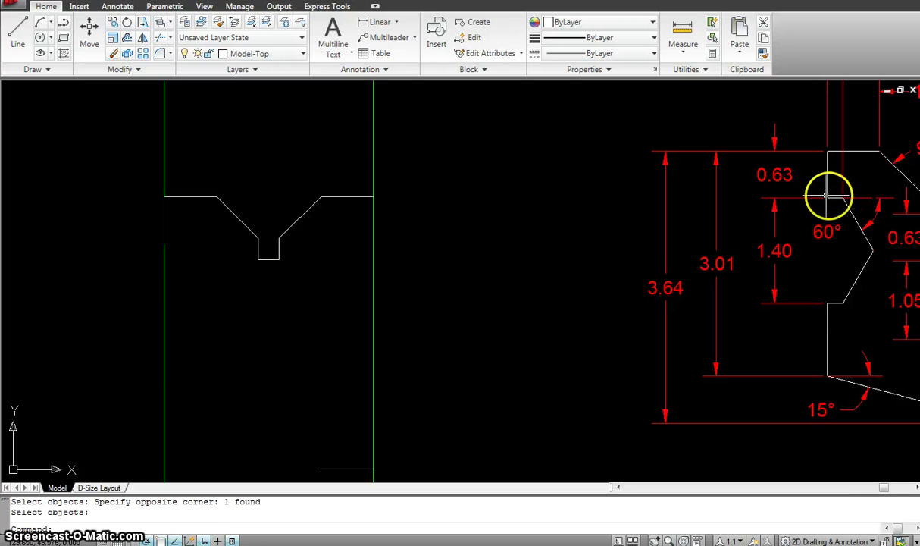
{"action": "middle_click_drag", "start_coordinate": [832, 199], "coordinate": [746, 329]}
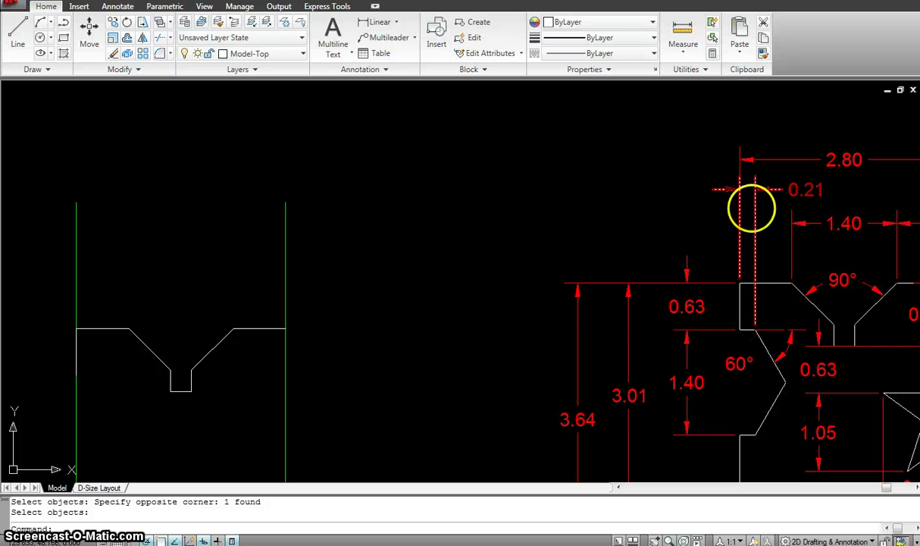
{"action": "scroll", "coordinate": [616, 221], "scroll_direction": "down", "scroll_amount": 2}
{"action": "middle_click_drag", "start_coordinate": [617, 222], "coordinate": [622, 209]}
{"action": "key", "text": "Escape"}
{"action": "key", "text": "Escape"}
Offset the left edge line 0.21 to the right as a guide line.
{"action": "key", "text": "Return"}
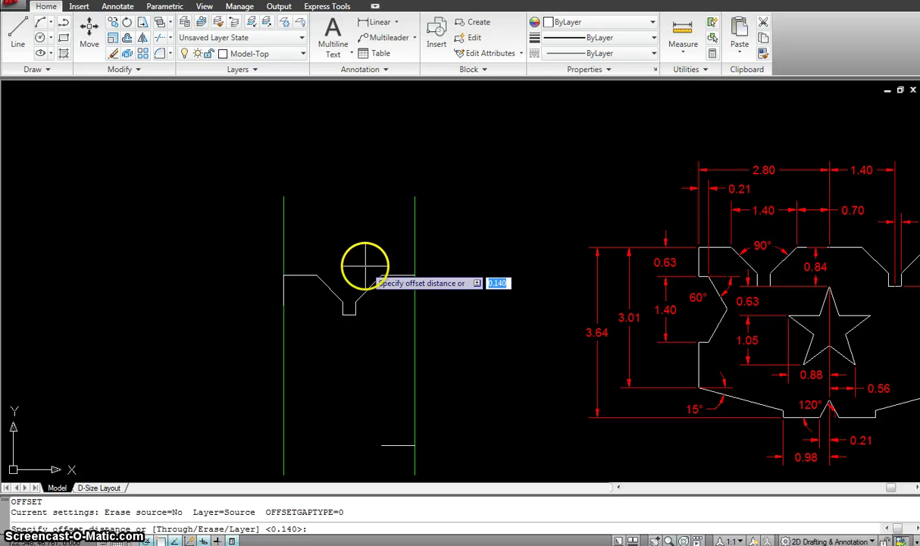
{"action": "key", "text": "Return"}
{"action": "left_click", "coordinate": [284, 257]}
{"action": "left_click", "coordinate": [380, 245]}
{"action": "key", "text": "Escape"}
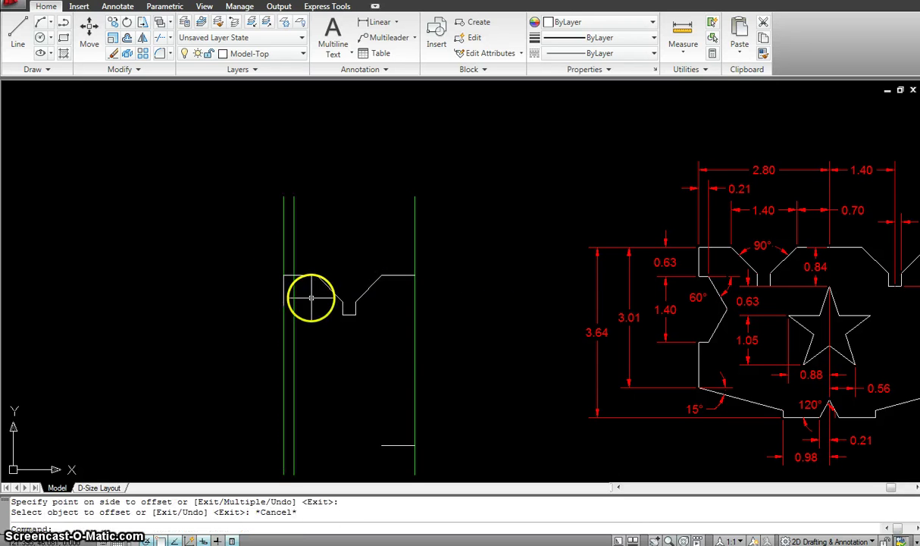
Draw a new 300° slanted line from the end of the short ledge.
{"action": "type", "text": "l"}
{"action": "key", "text": "Return"}
{"action": "scroll", "coordinate": [307, 298], "scroll_direction": "up", "scroll_amount": 2}
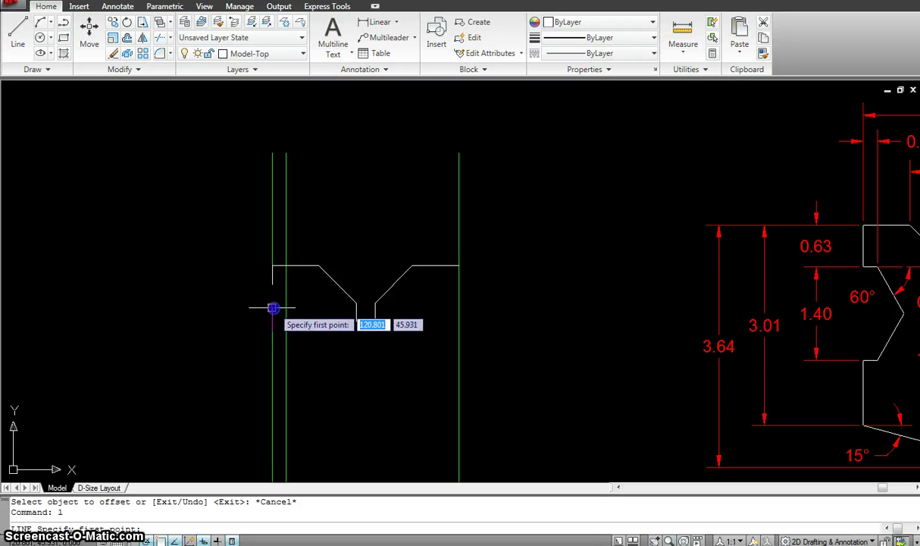
{"action": "left_click", "coordinate": [273, 308]}
{"action": "key", "text": "Escape"}
{"action": "key", "text": "Return"}
{"action": "left_click", "coordinate": [286, 308]}
{"action": "middle_click_drag", "start_coordinate": [312, 339], "coordinate": [257, 323]}
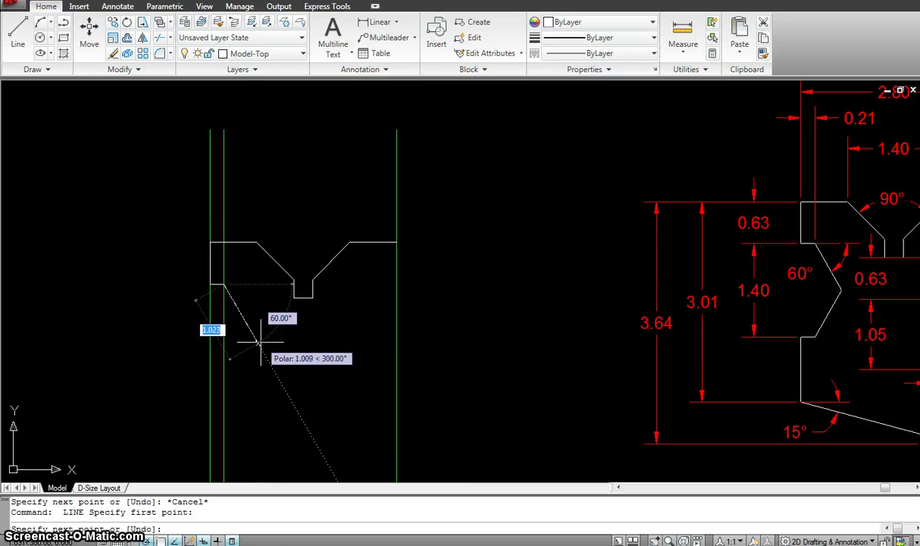
{"action": "left_click", "coordinate": [263, 347]}
{"action": "key", "text": "Escape"}
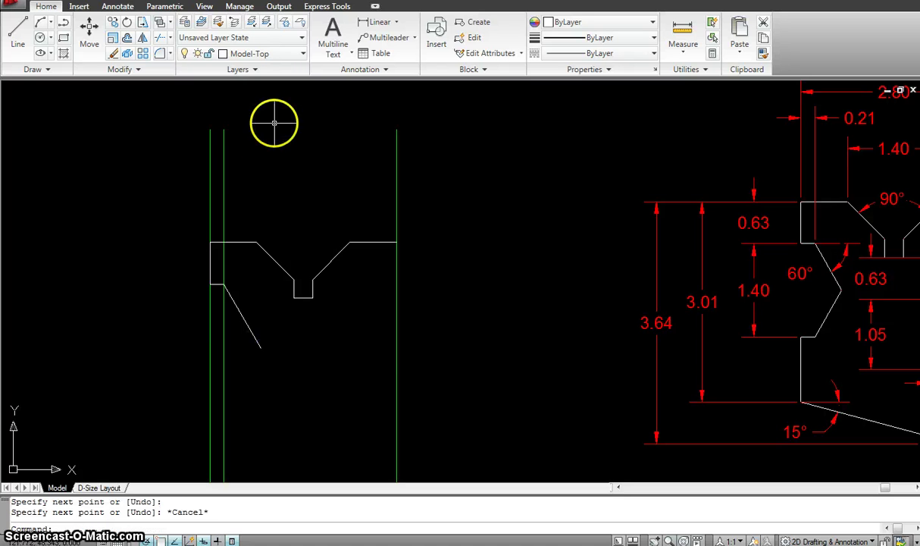
{"action": "key", "text": "e"}
{"action": "key", "text": "Return"}
Delete the 0.21 guide line and check the reference's 60° corner and 1.40 dimension.
{"action": "left_click", "coordinate": [223, 174]}
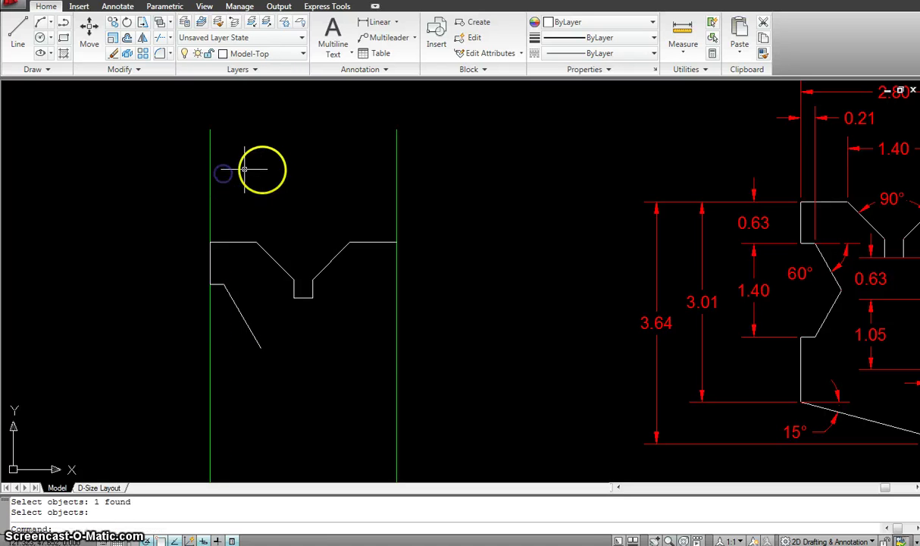
{"action": "scroll", "coordinate": [296, 185], "scroll_direction": "down", "scroll_amount": 2}
{"action": "middle_click_drag", "start_coordinate": [434, 209], "coordinate": [421, 197]}
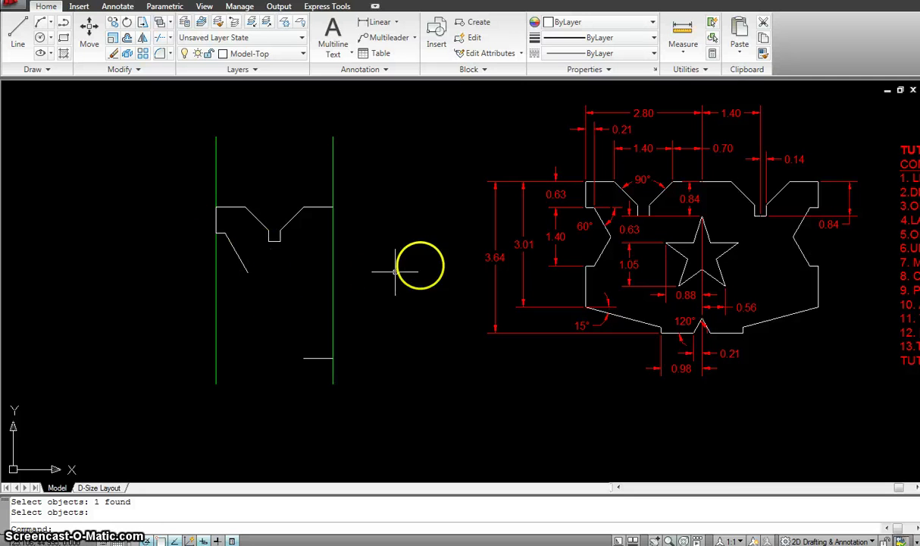
{"action": "scroll", "coordinate": [571, 241], "scroll_direction": "up", "scroll_amount": 2}
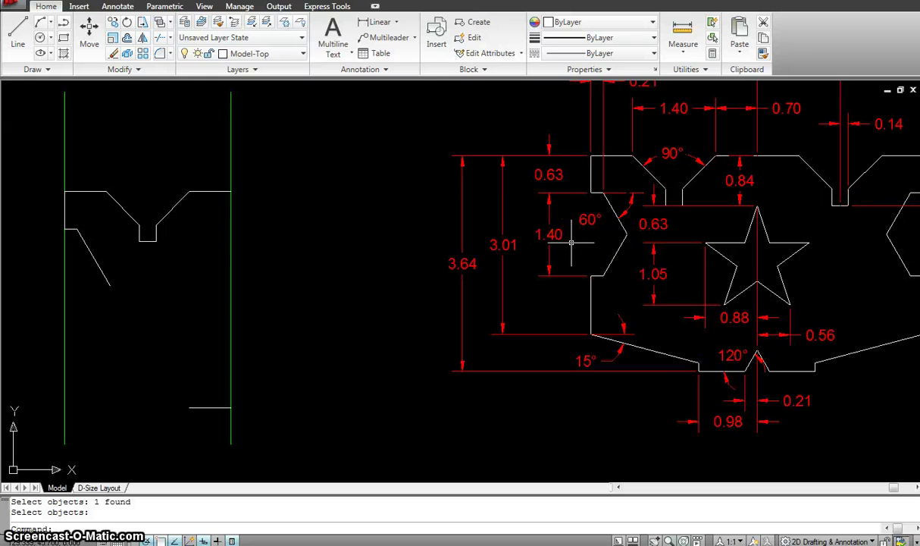
{"action": "mouse_move", "coordinate": [571, 241]}
{"action": "left_mouse_down"}
{"action": "mouse_move", "coordinate": [559, 235]}
{"action": "mouse_move", "coordinate": [590, 206]}
{"action": "left_mouse_up"}
{"action": "left_click", "coordinate": [597, 193]}
{"action": "left_click", "coordinate": [588, 261]}
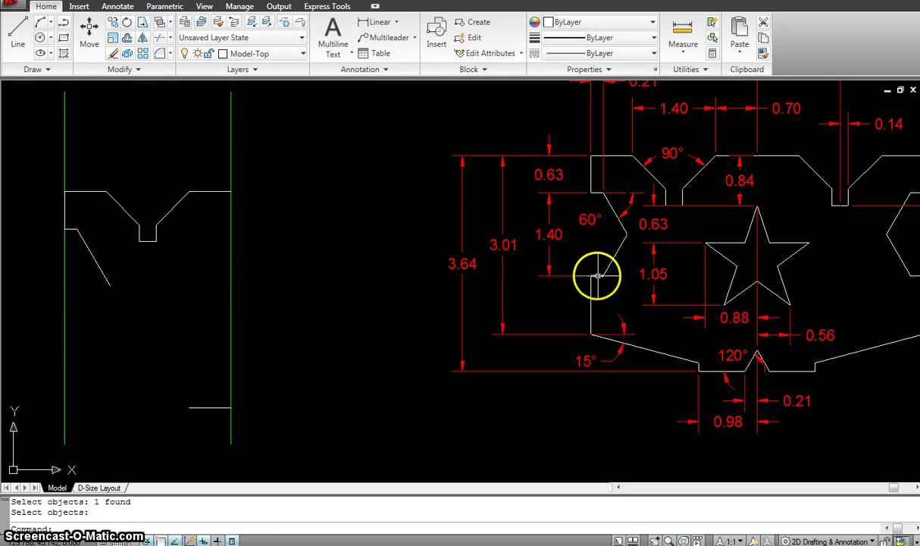
{"action": "middle_click_drag", "start_coordinate": [405, 238], "coordinate": [487, 226]}
{"action": "key", "text": "Escape"}
{"action": "key", "text": "Escape"}
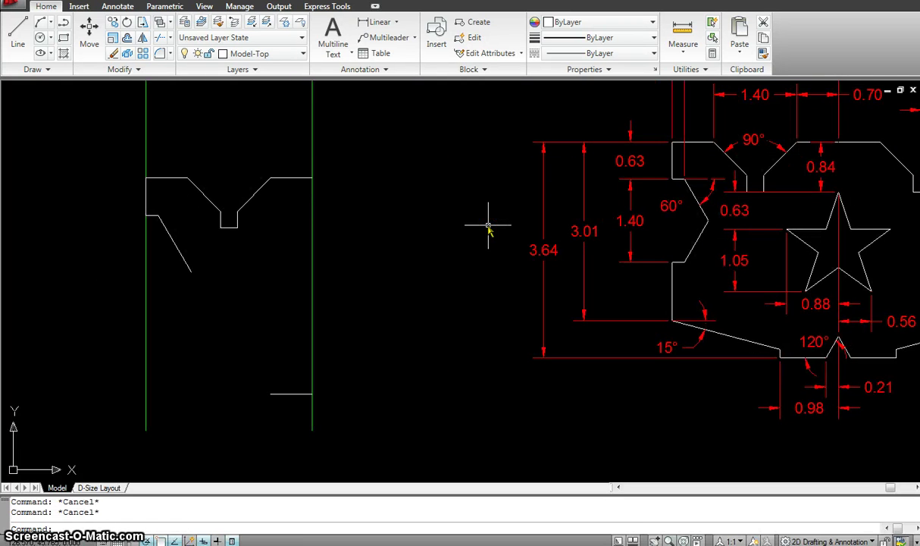
Offset the short ledge line 1.4 downward.
{"action": "type", "text": "o"}
{"action": "key", "text": "Return"}
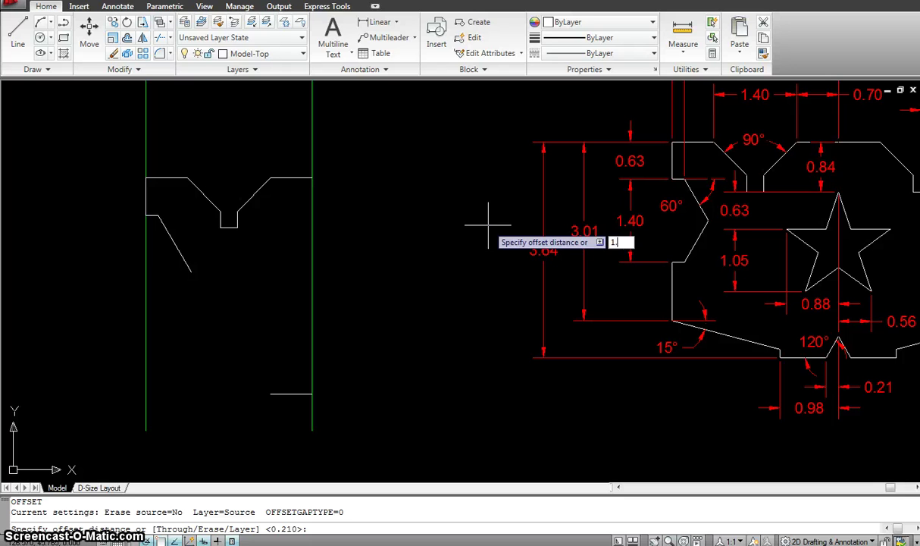
{"action": "type", "text": "1.4"}
{"action": "key", "text": "Return"}
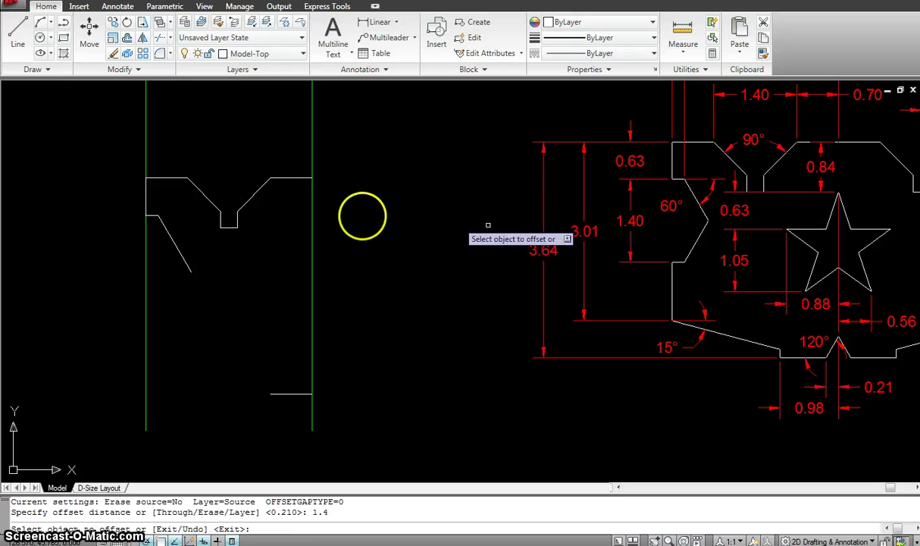
{"action": "left_click", "coordinate": [153, 216]}
{"action": "left_click", "coordinate": [165, 304]}
{"action": "key", "text": "Escape"}
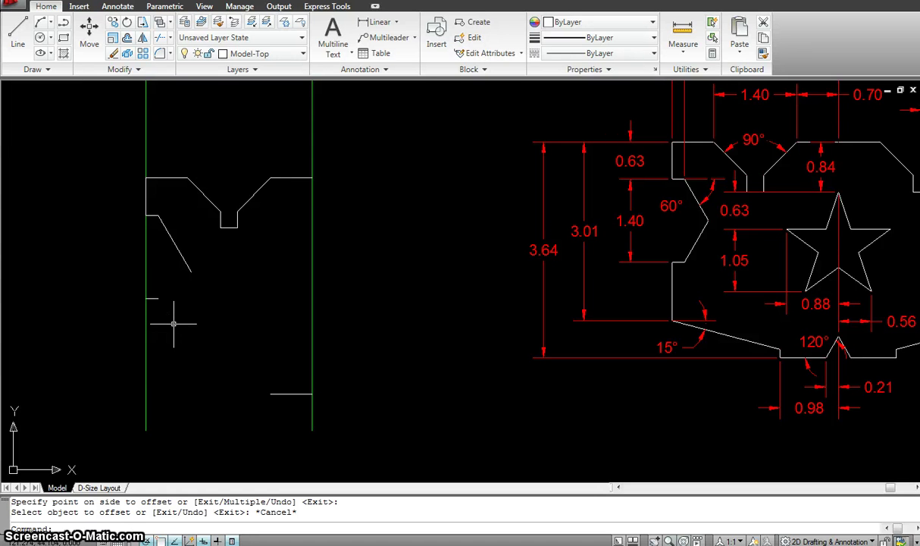
Draw a 60° line from the new short line's end up toward the ledge.
{"action": "type", "text": "l"}
{"action": "key", "text": "Return"}
{"action": "left_click", "coordinate": [158, 298]}
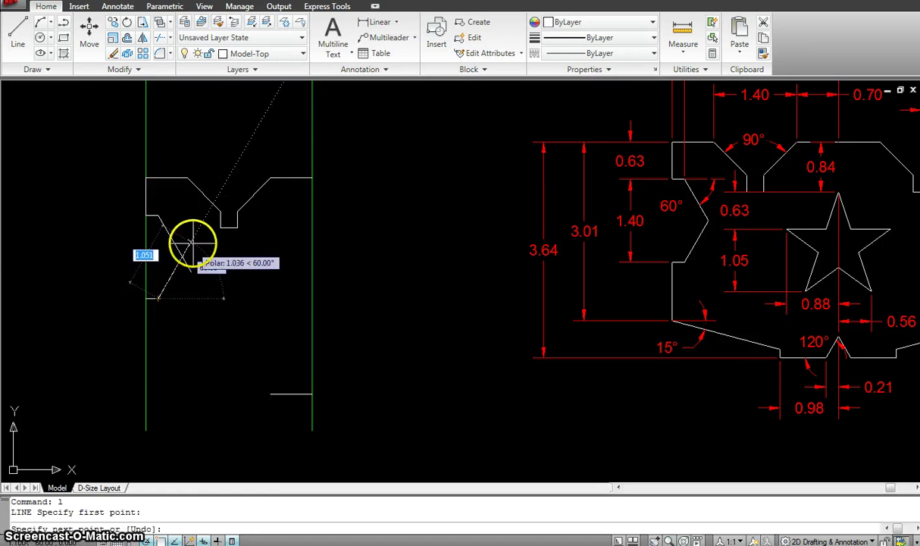
{"action": "left_click", "coordinate": [192, 243]}
{"action": "key", "text": "Escape"}
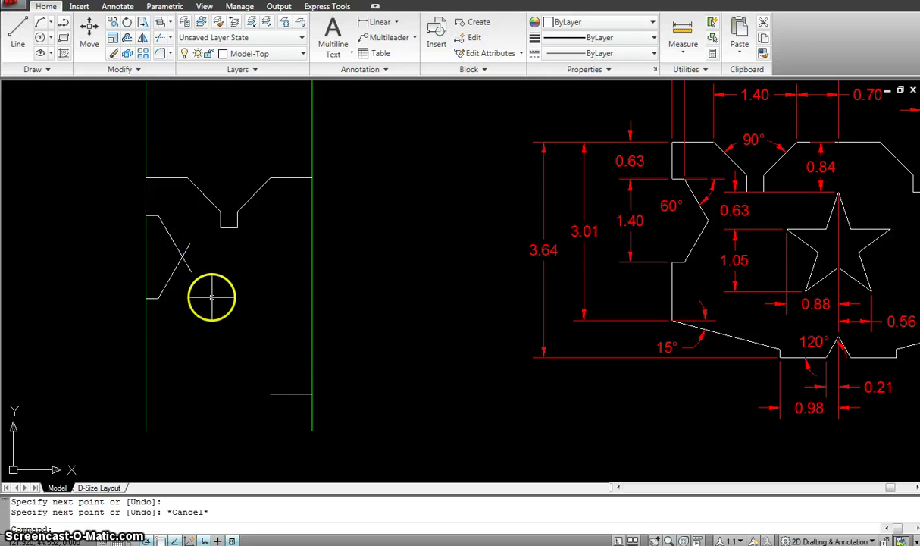
{"action": "scroll", "coordinate": [205, 275], "scroll_direction": "up", "scroll_amount": 3}
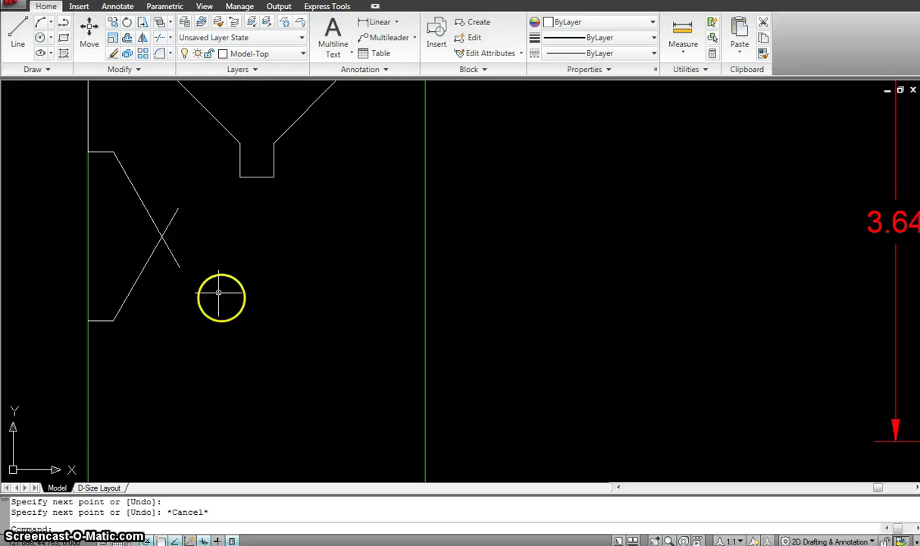
{"action": "scroll", "coordinate": [223, 298], "scroll_direction": "down", "scroll_amount": 2}
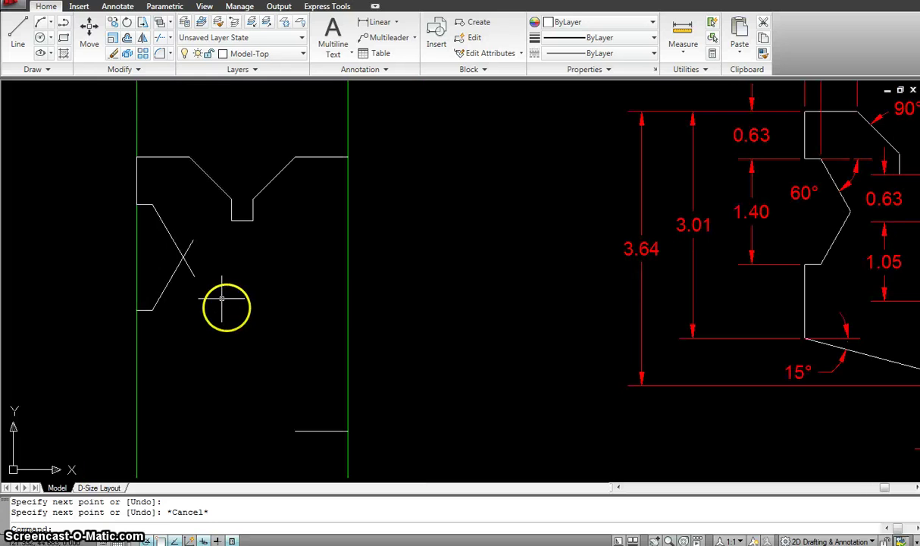
Trim the crossing overshoots of the side notch lines so they meet cleanly.
{"action": "type", "text": "tr"}
{"action": "key", "text": "Return"}
{"action": "left_click", "coordinate": [263, 345]}
{"action": "left_click", "coordinate": [83, 145]}
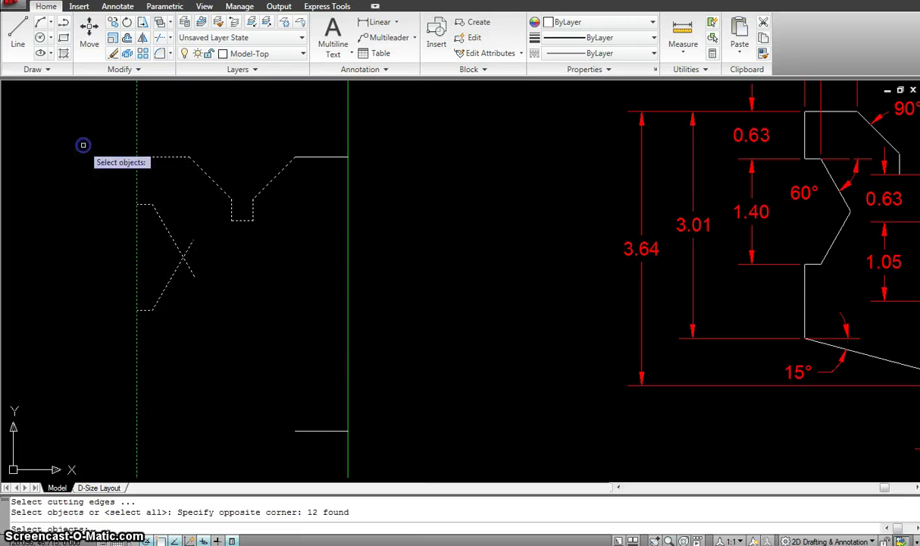
{"action": "right_click", "coordinate": [232, 298]}
{"action": "left_click", "coordinate": [220, 308]}
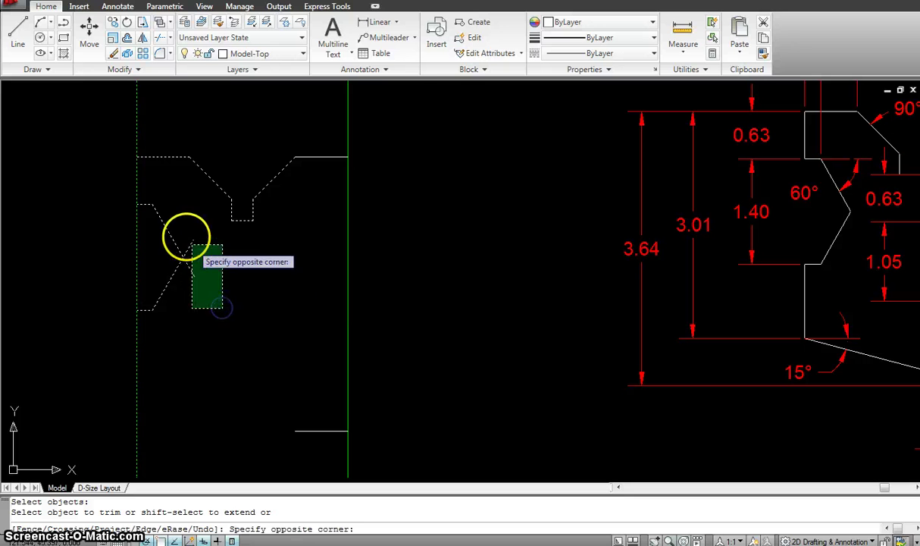
{"action": "left_click", "coordinate": [186, 231]}
{"action": "key", "text": "Escape"}
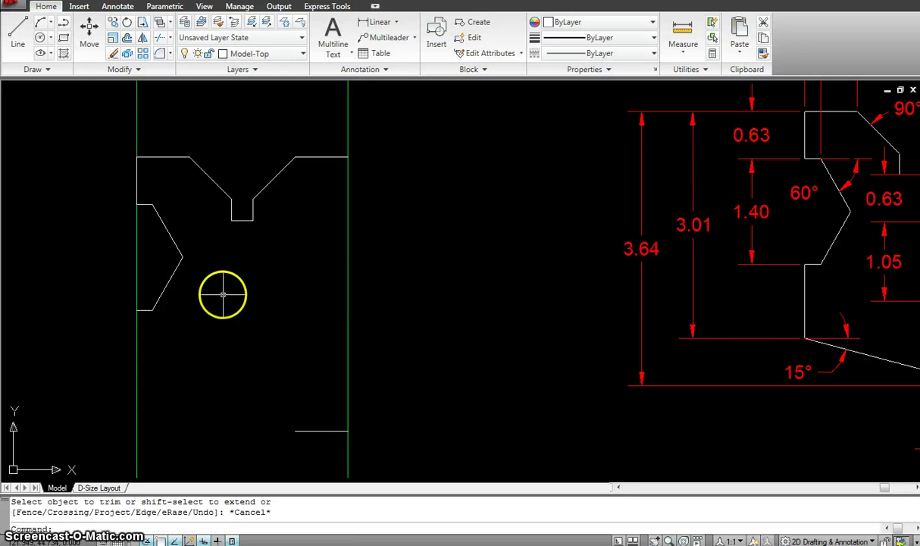
{"action": "scroll", "coordinate": [242, 295], "scroll_direction": "down", "scroll_amount": 2}
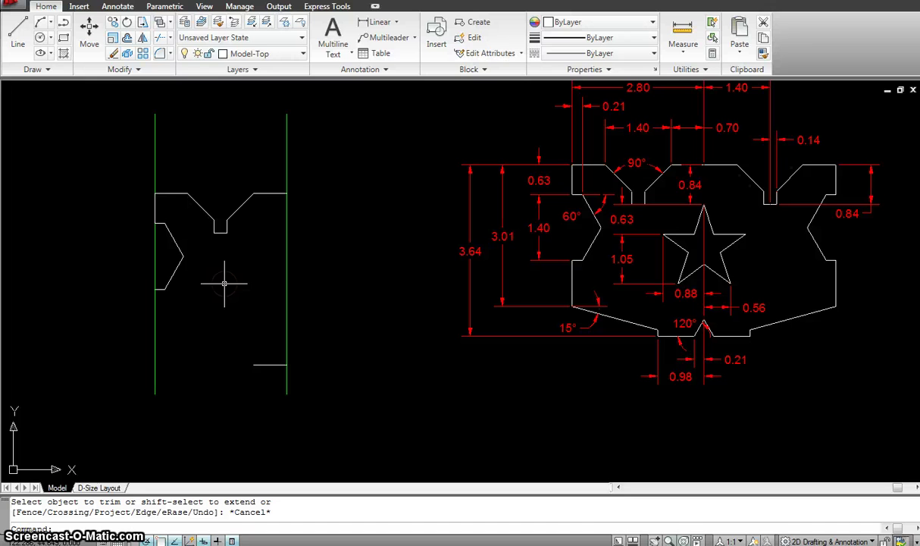
Offset the plate's top edge 3.01 downward as a temporary guide line.
{"action": "left_click", "coordinate": [527, 291]}
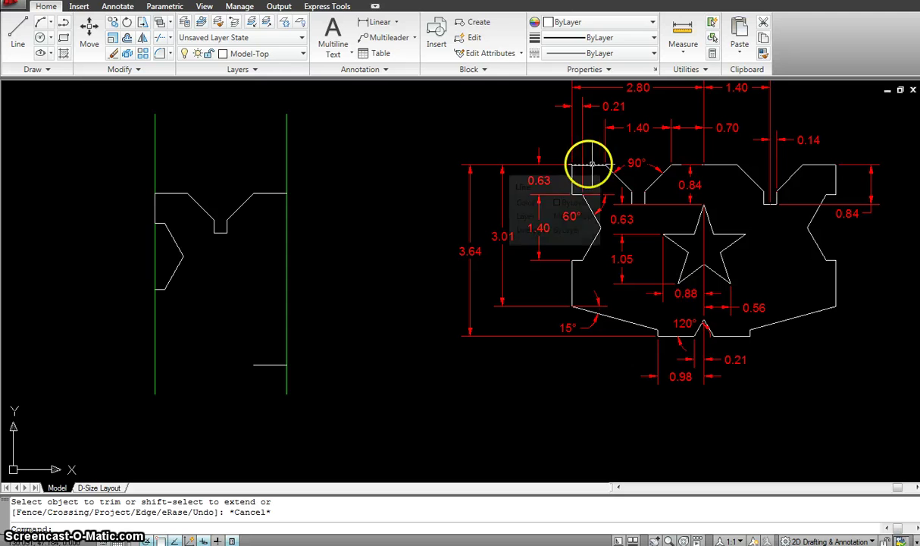
{"action": "key", "text": "Escape"}
{"action": "key", "text": "Escape"}
{"action": "type", "text": "o"}
{"action": "key", "text": "Return"}
{"action": "type", "text": "3"}
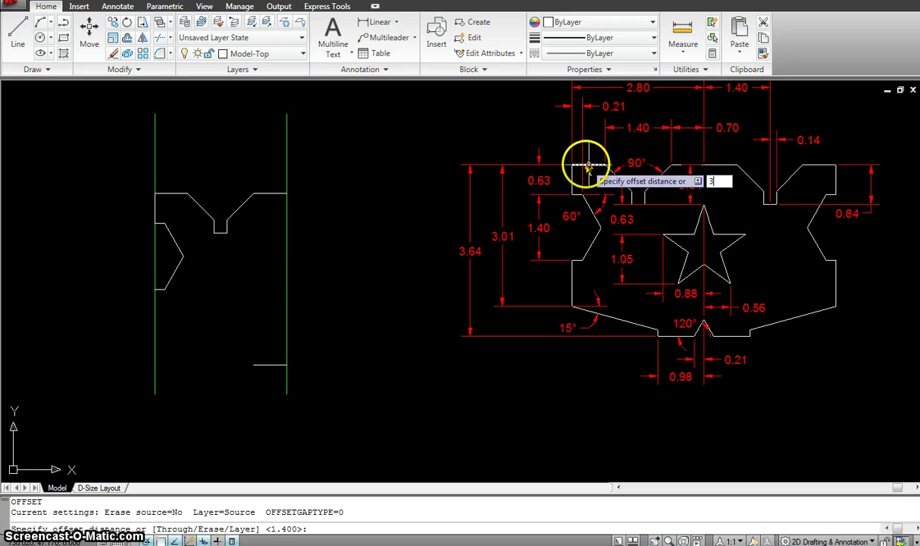
{"action": "type", "text": ".01"}
{"action": "key", "text": "Return"}
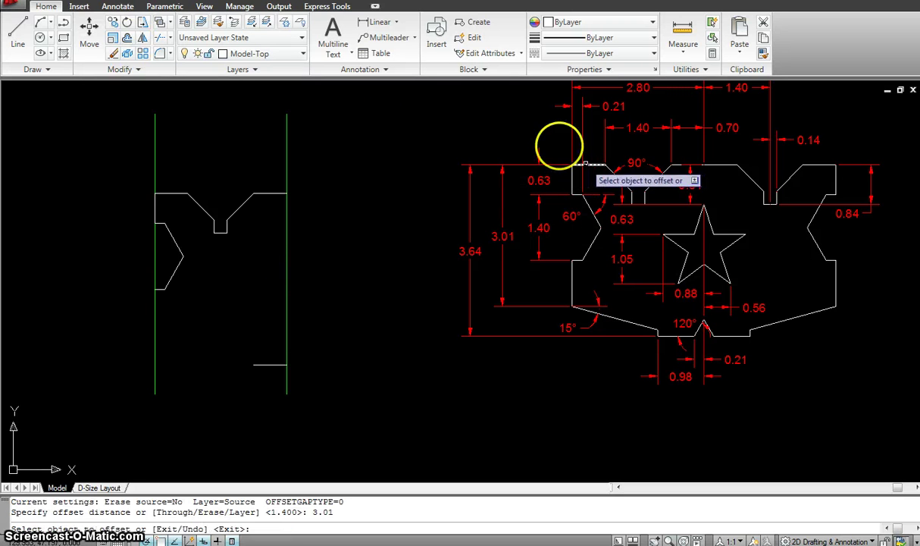
{"action": "left_click", "coordinate": [165, 194]}
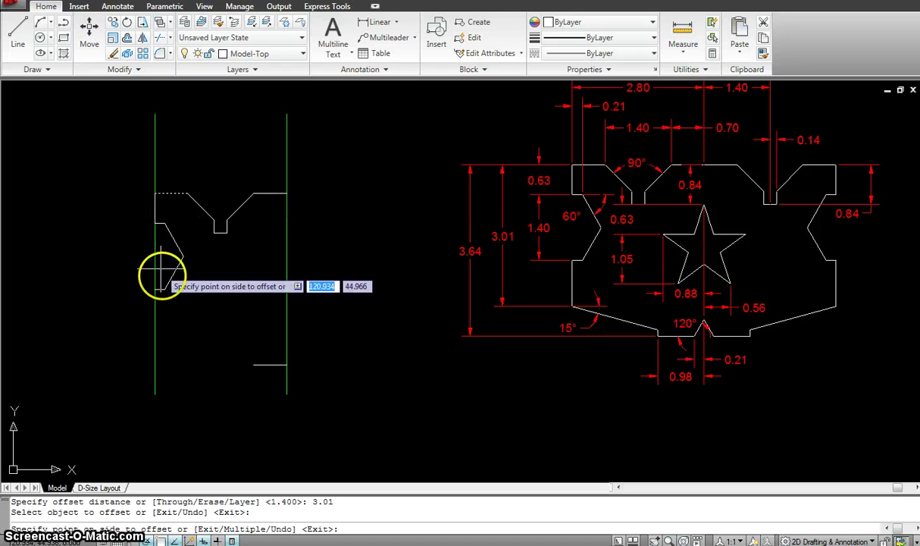
{"action": "left_click", "coordinate": [182, 334]}
{"action": "key", "text": "Escape"}
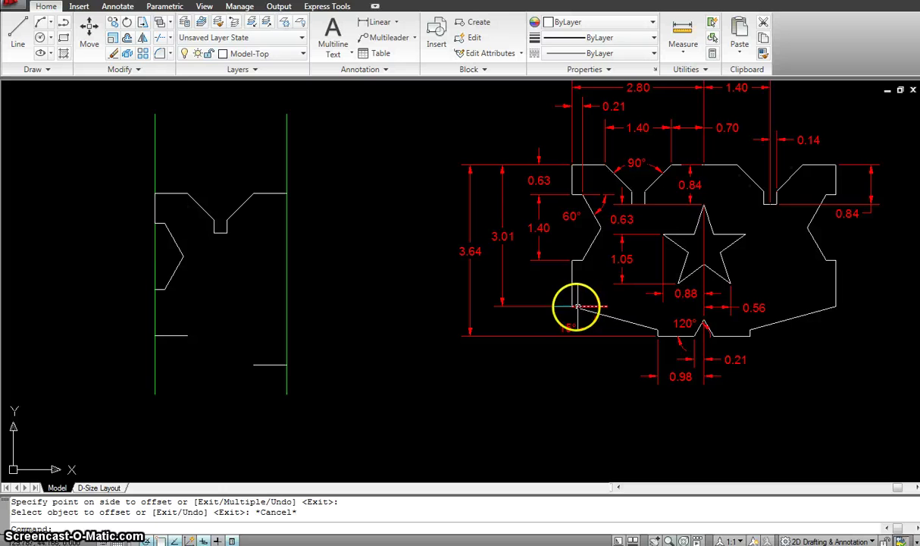
{"action": "key", "text": "Escape"}
{"action": "key", "text": "Escape"}
Draw the 15° sloping edge from the left border toward the bottom, then erase the offset guide.
{"action": "type", "text": "l"}
{"action": "key", "text": "Return"}
{"action": "left_click", "coordinate": [154, 336]}
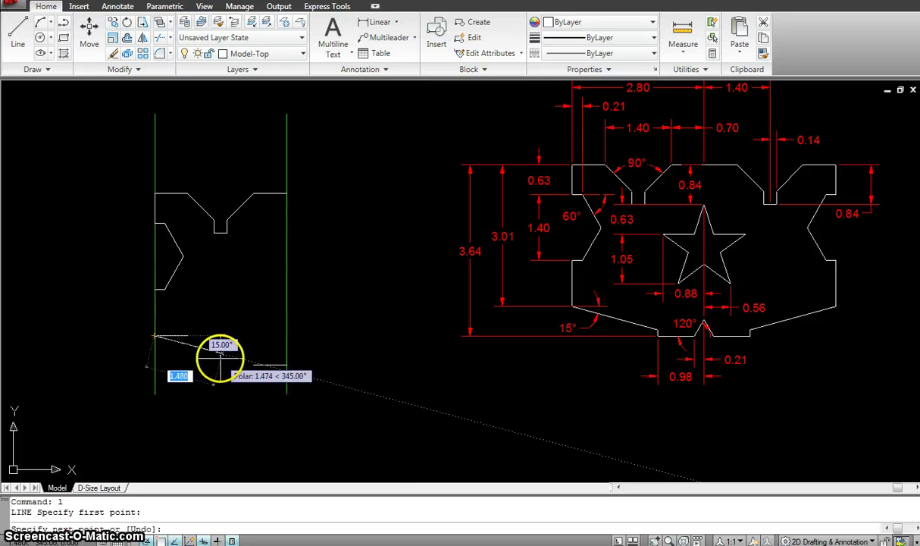
{"action": "scroll", "coordinate": [247, 362], "scroll_direction": "up", "scroll_amount": 2}
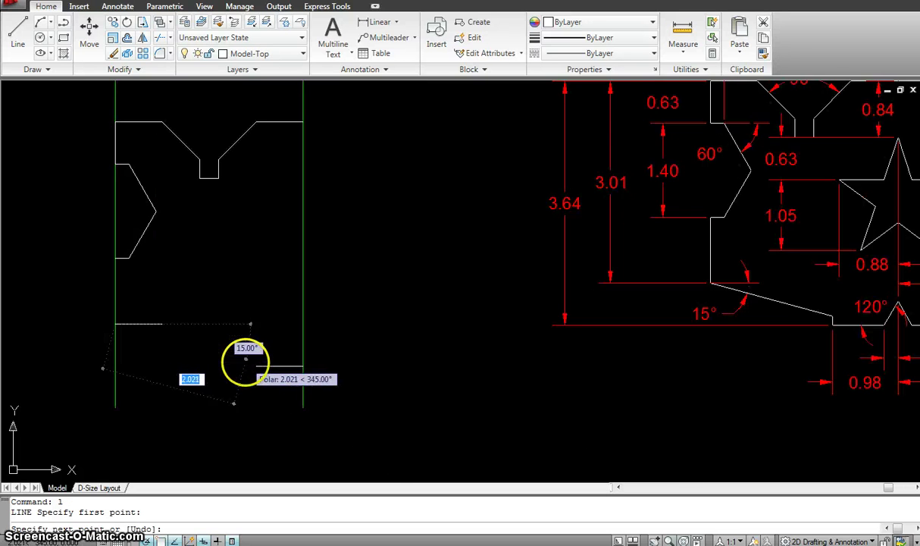
{"action": "scroll", "coordinate": [256, 366], "scroll_direction": "up", "scroll_amount": 2}
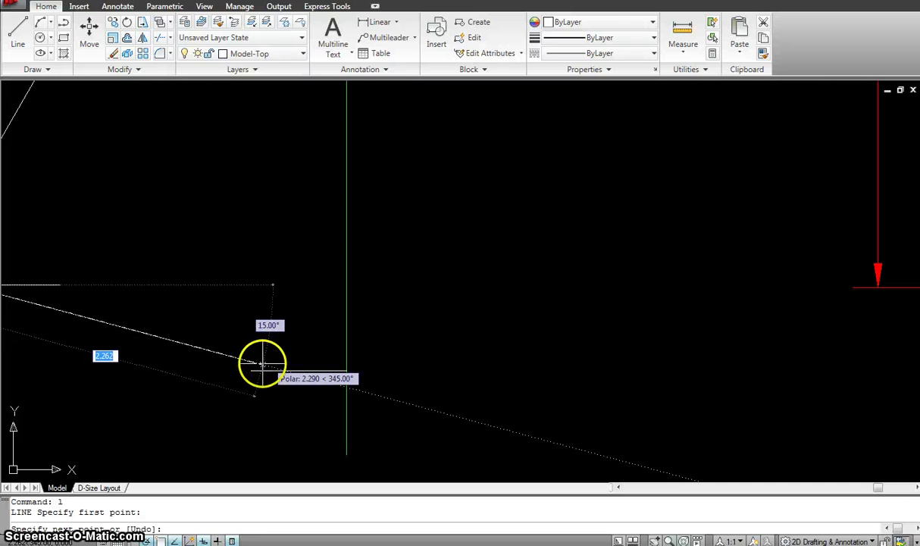
{"action": "left_click", "coordinate": [261, 364]}
{"action": "key", "text": "Escape"}
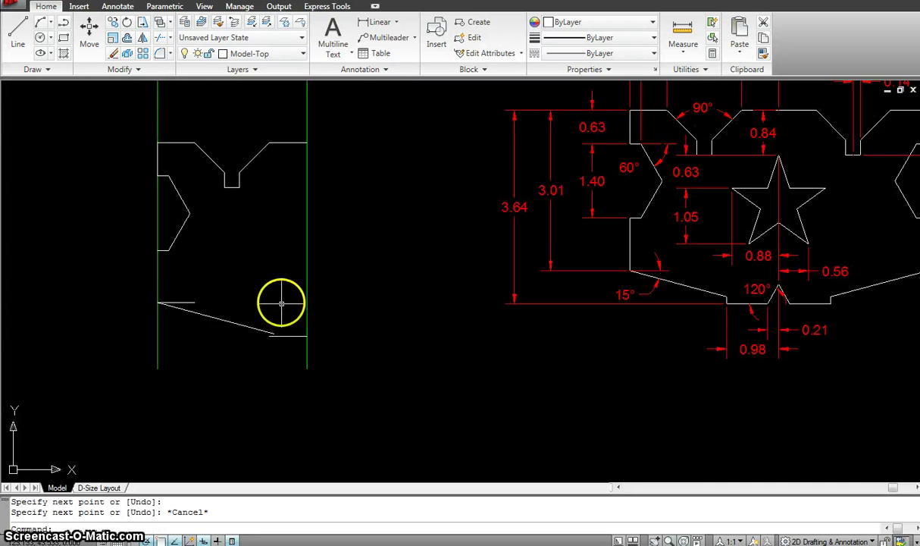
{"action": "middle_click_drag", "start_coordinate": [281, 304], "coordinate": [283, 312]}
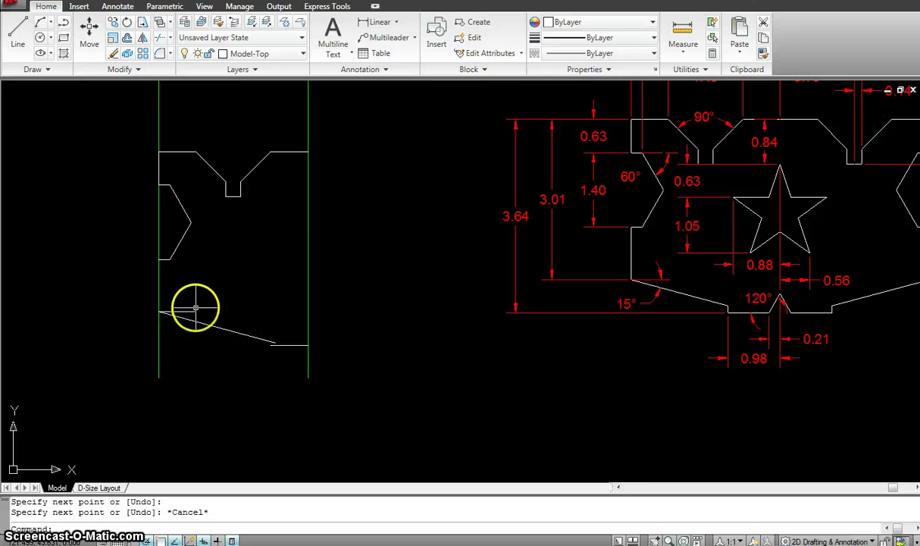
{"action": "key", "text": "Delete"}
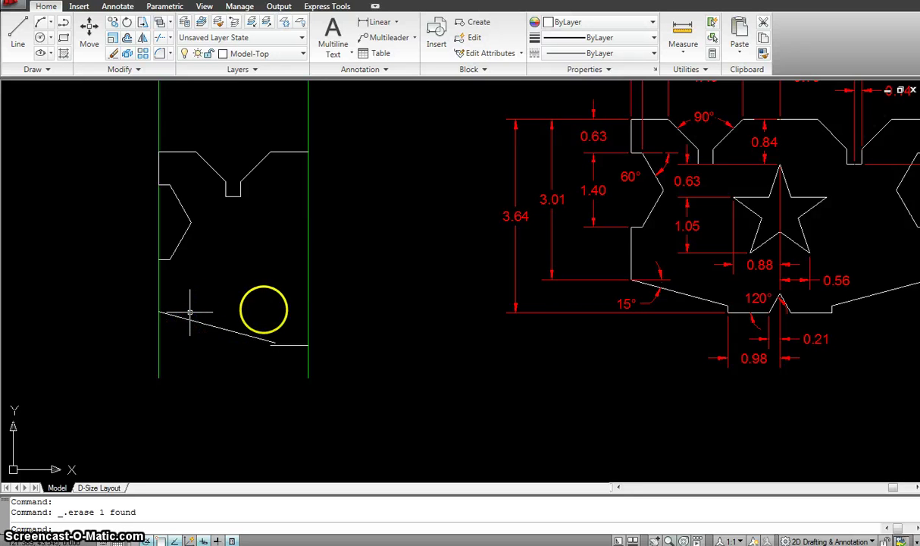
Extend the left edge with a vertical line from the side notch down to the slope.
{"action": "type", "text": "l"}
{"action": "key", "text": "Return"}
{"action": "left_click", "coordinate": [159, 260]}
{"action": "left_click", "coordinate": [159, 313]}
{"action": "key", "text": "Escape"}
{"action": "middle_click_drag", "start_coordinate": [269, 259], "coordinate": [248, 267]}
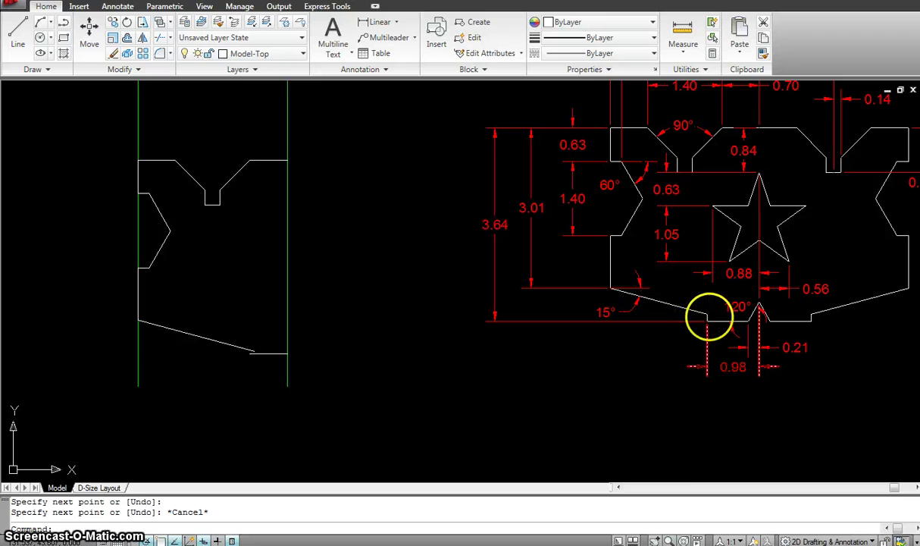
{"action": "scroll", "coordinate": [709, 318], "scroll_direction": "up", "scroll_amount": 5}
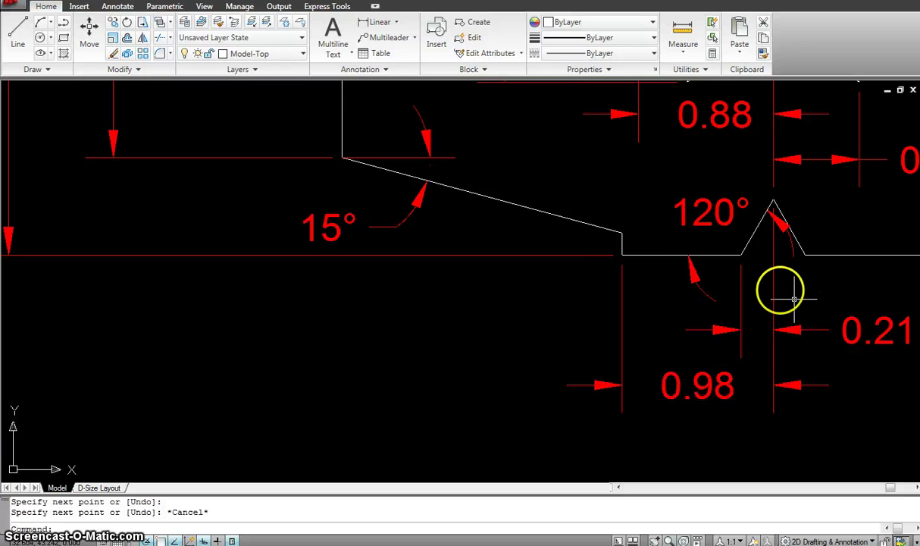
{"action": "scroll", "coordinate": [531, 242], "scroll_direction": "down", "scroll_amount": 5}
{"action": "scroll", "coordinate": [522, 255], "scroll_direction": "down", "scroll_amount": 2}
{"action": "middle_click_drag", "start_coordinate": [522, 255], "coordinate": [649, 304]}
Offset the right border line 0.98 to the left as a guide.
{"action": "key", "text": "Escape"}
{"action": "key", "text": "Escape"}
{"action": "type", "text": "o"}
{"action": "key", "text": "Return"}
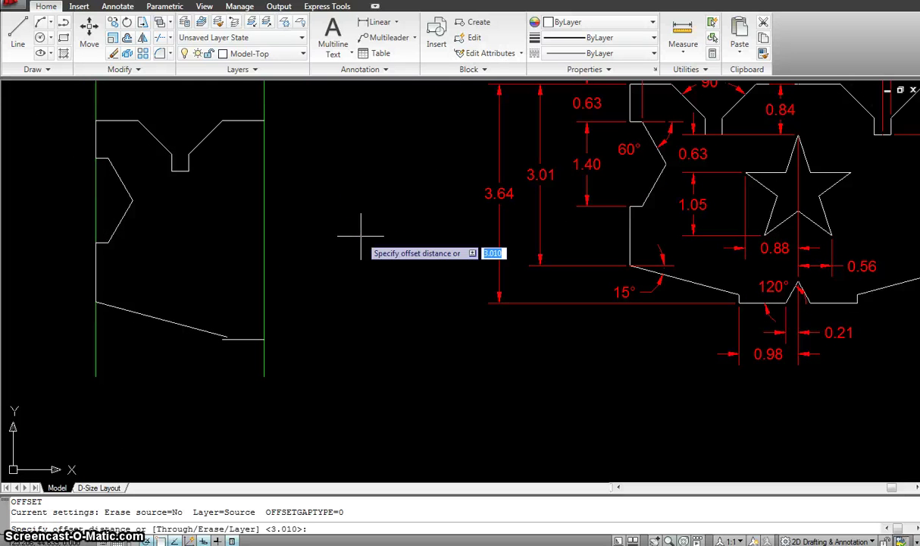
{"action": "type", "text": ".98"}
{"action": "key", "text": "Return"}
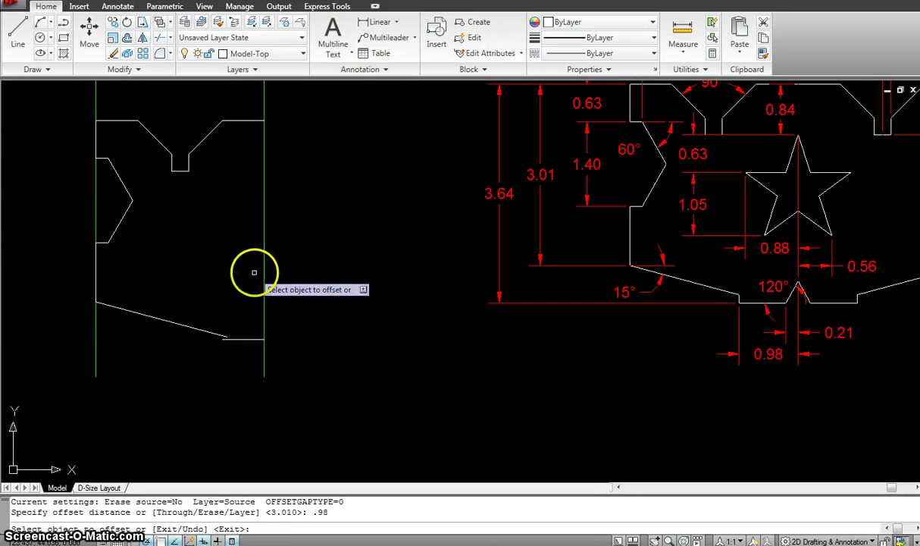
{"action": "left_click", "coordinate": [264, 273]}
{"action": "left_click", "coordinate": [231, 272]}
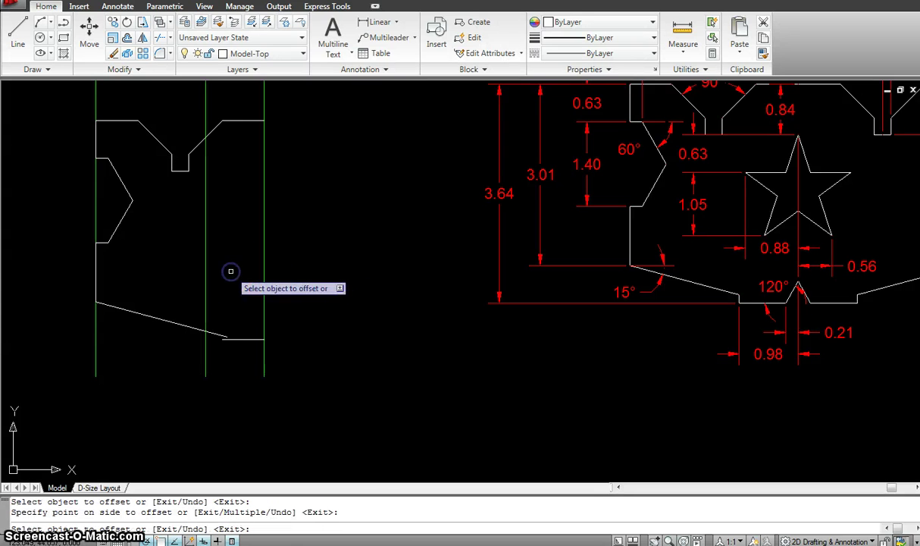
{"action": "key", "text": "Escape"}
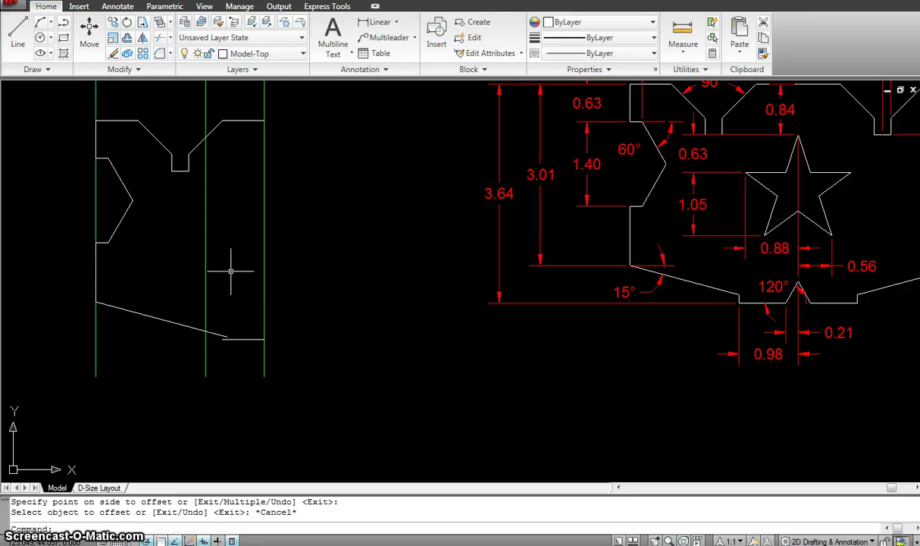
Stretch the short bottom line's left end onto the 0.98 guide.
{"action": "scroll", "coordinate": [229, 339], "scroll_direction": "up", "scroll_amount": 1}
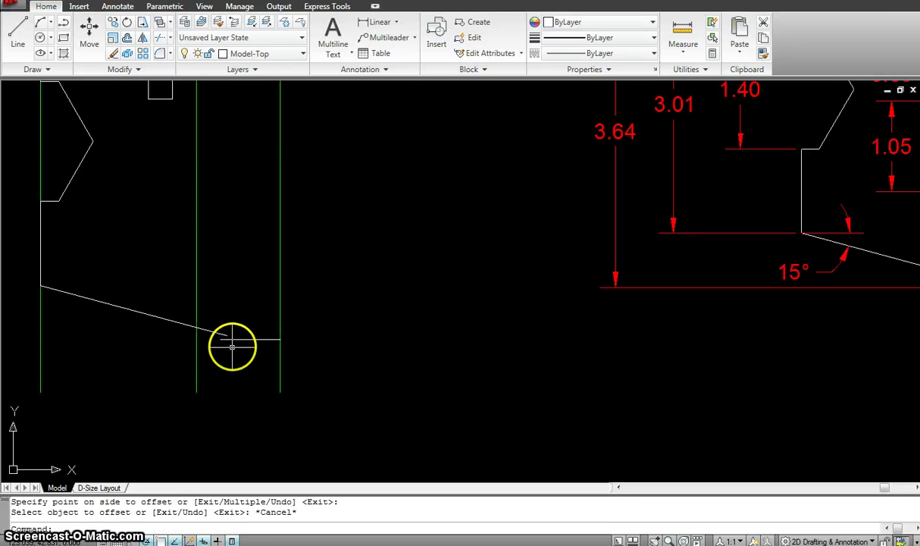
{"action": "left_click", "coordinate": [238, 338]}
{"action": "left_click", "coordinate": [219, 339]}
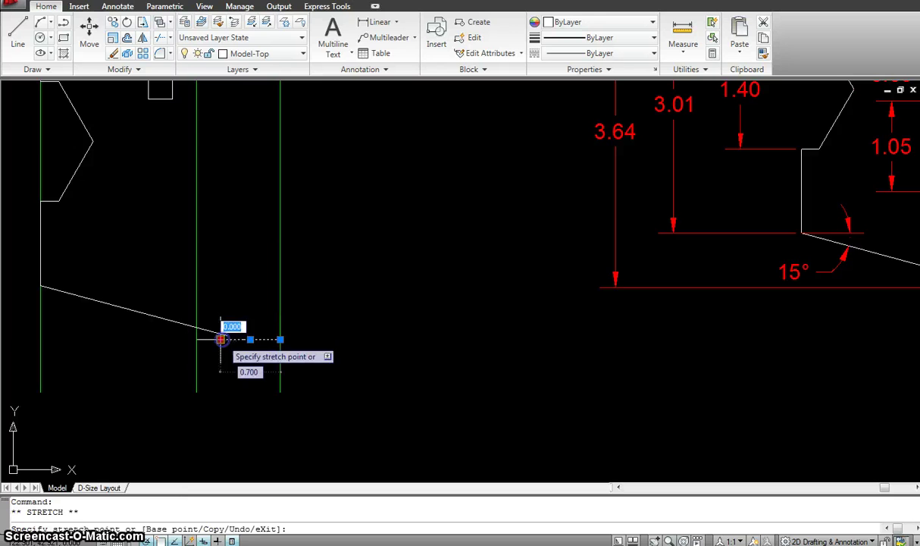
{"action": "left_click", "coordinate": [196, 339]}
{"action": "key", "text": "Escape"}
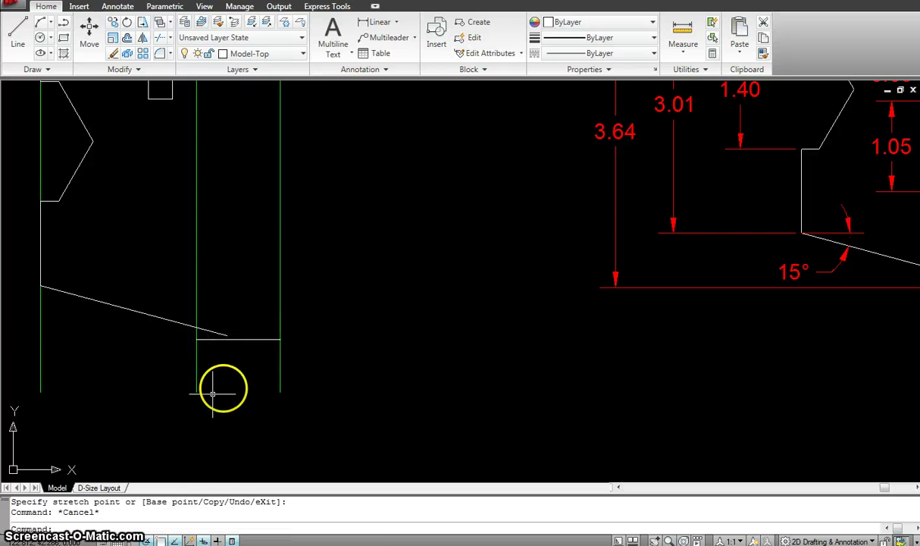
{"action": "scroll", "coordinate": [276, 364], "scroll_direction": "down", "scroll_amount": 3}
{"action": "scroll", "coordinate": [276, 365], "scroll_direction": "up", "scroll_amount": 2}
Draw the short step line where the slope meets the guide.
{"action": "type", "text": "l"}
{"action": "key", "text": "Return"}
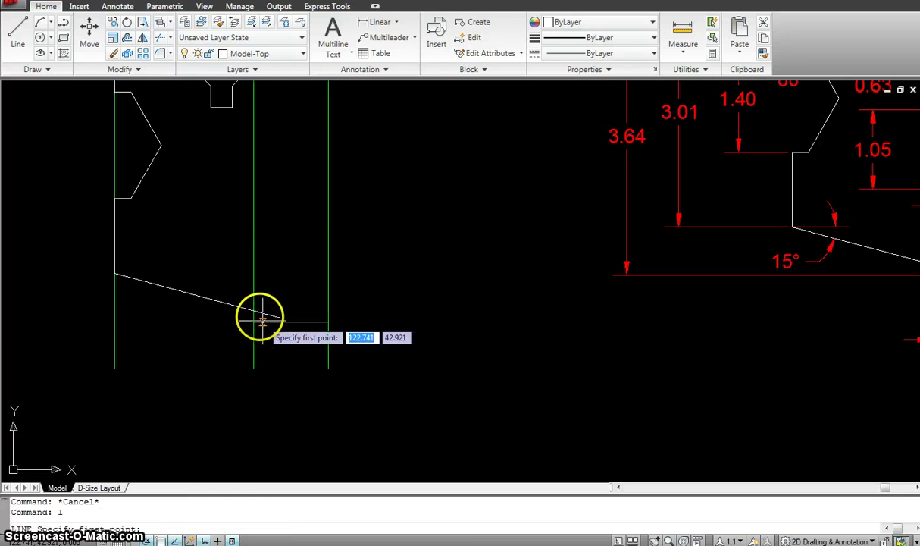
{"action": "left_click", "coordinate": [254, 322]}
{"action": "key", "text": "Escape"}
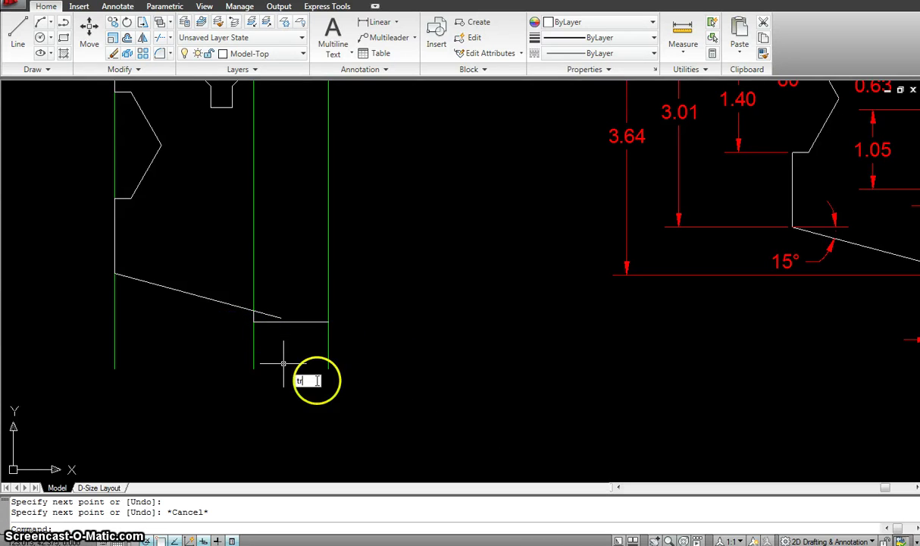
Trim the sloped line's overshoot so it meets the bottom line cleanly.
{"action": "type", "text": "tr"}
{"action": "key", "text": "Return"}
{"action": "left_click", "coordinate": [370, 404]}
{"action": "left_click", "coordinate": [223, 267]}
{"action": "key", "text": "Return"}
{"action": "left_click", "coordinate": [261, 313]}
{"action": "key", "text": "Escape"}
Offset the green centre line 0.21 to the left as a notch guide.
{"action": "scroll", "coordinate": [353, 295], "scroll_direction": "down", "scroll_amount": 4}
{"action": "middle_click_drag", "start_coordinate": [354, 294], "coordinate": [306, 287]}
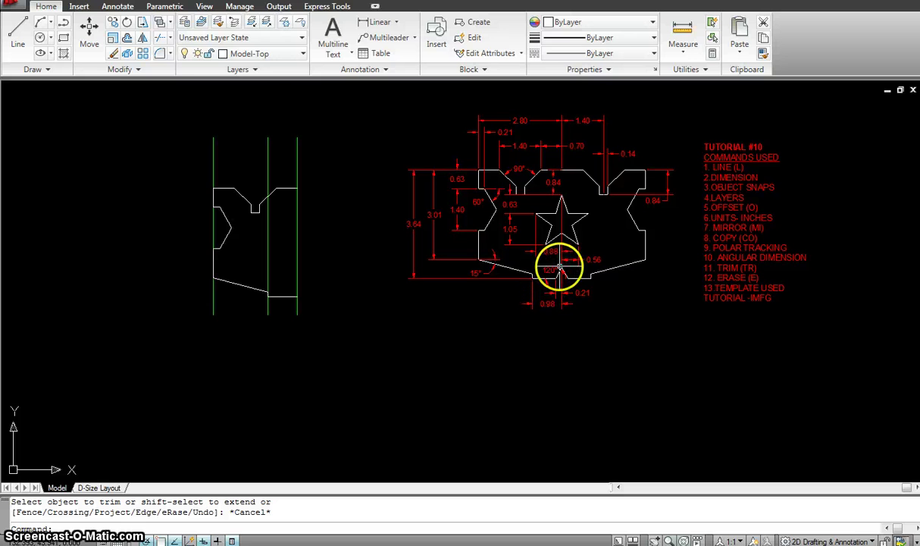
{"action": "scroll", "coordinate": [565, 273], "scroll_direction": "up", "scroll_amount": 5}
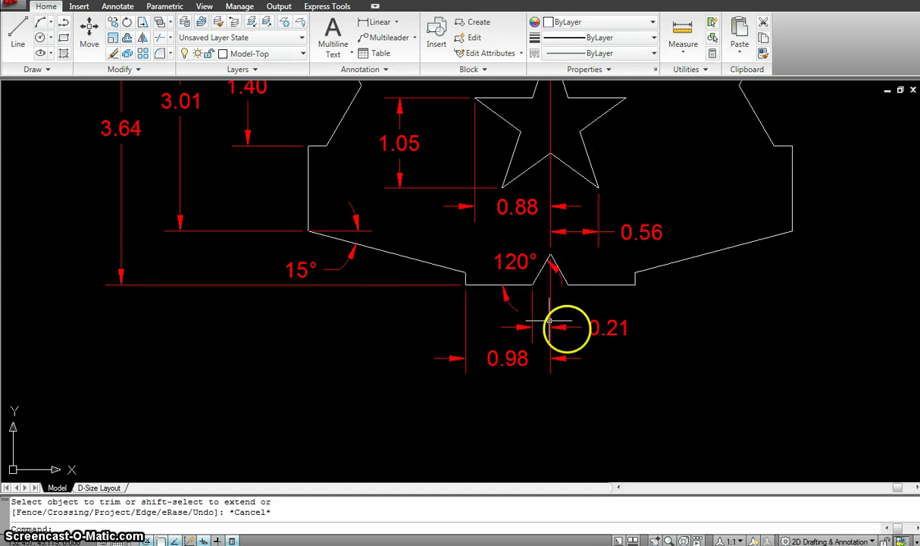
{"action": "scroll", "coordinate": [538, 326], "scroll_direction": "down", "scroll_amount": 2}
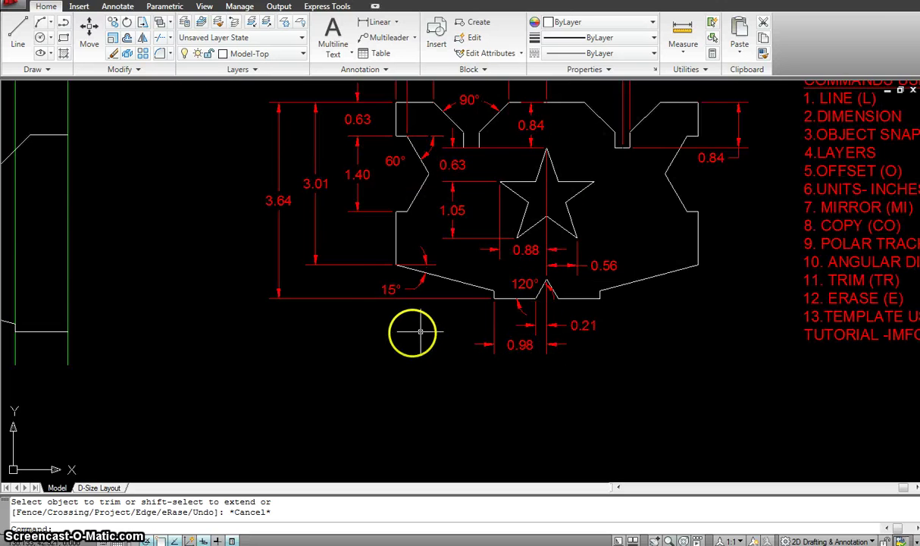
{"action": "middle_click_drag", "start_coordinate": [411, 327], "coordinate": [584, 329]}
{"action": "key", "text": "Escape"}
{"action": "key", "text": "Escape"}
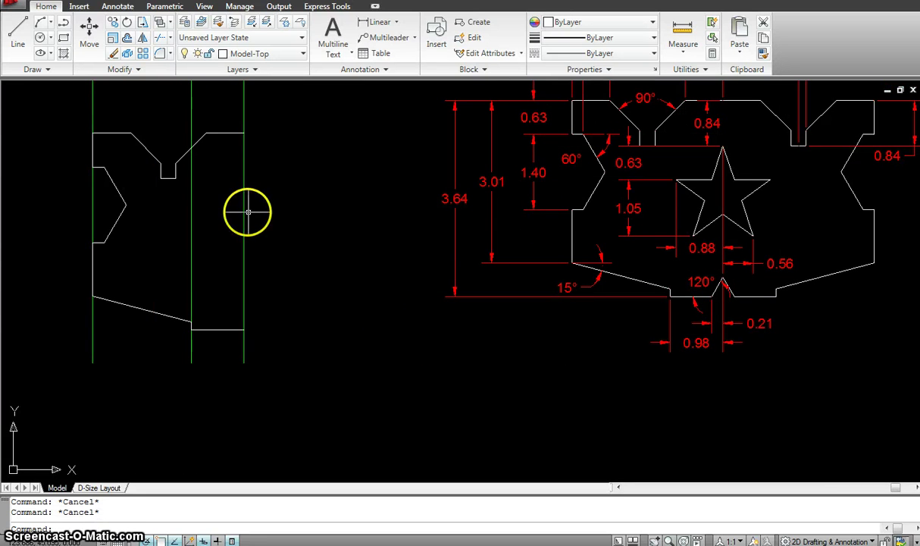
{"action": "type", "text": "o"}
{"action": "key", "text": "Return"}
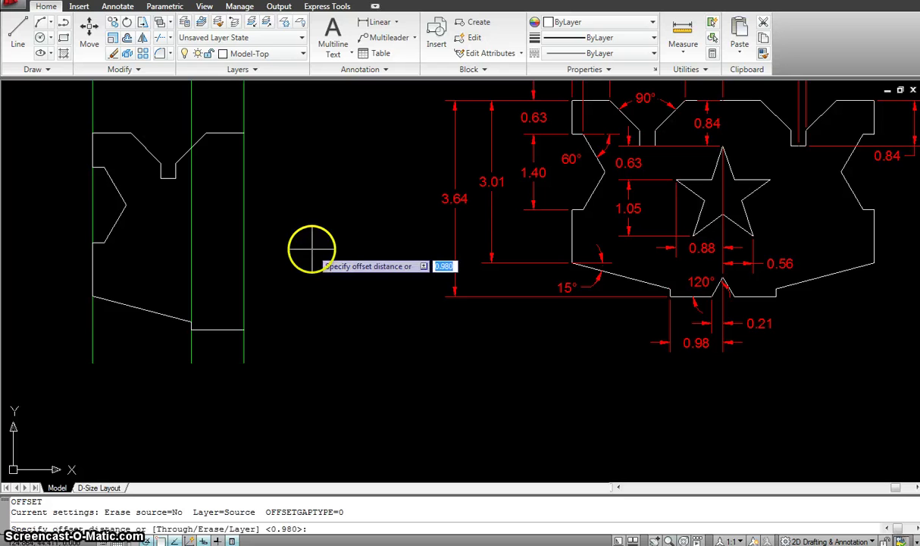
{"action": "type", "text": ".21"}
{"action": "key", "text": "Return"}
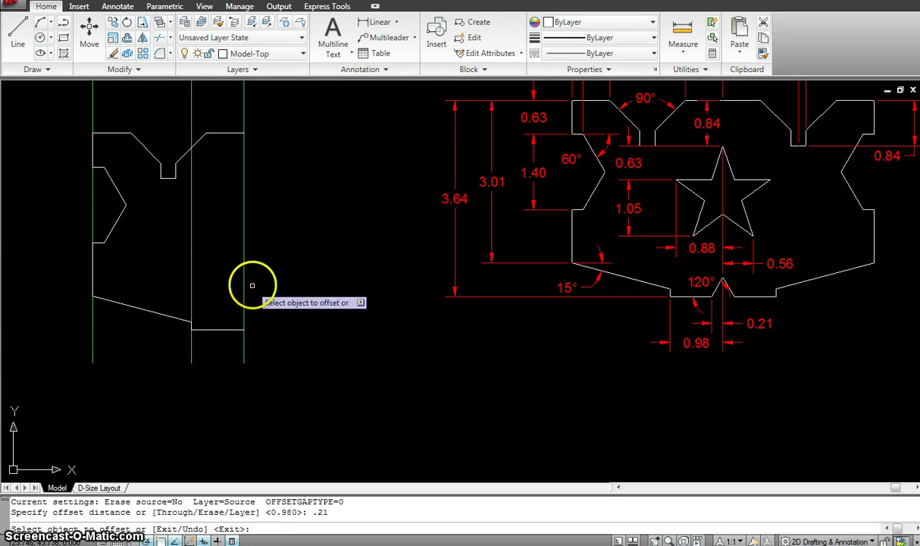
{"action": "left_click", "coordinate": [244, 292]}
{"action": "left_click", "coordinate": [216, 298]}
{"action": "key", "text": "Escape"}
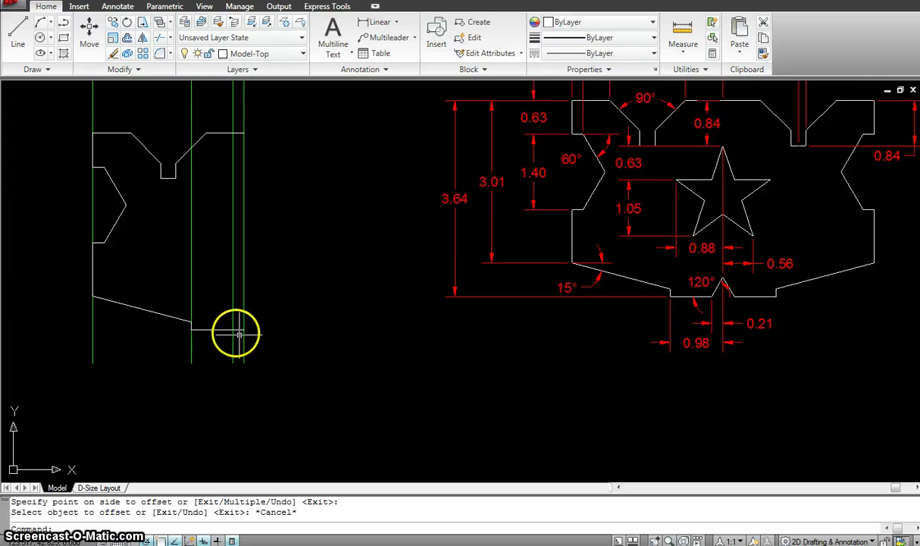
Draw the 60° slanted notch edge up from the bottom edge at the guide.
{"action": "type", "text": "l"}
{"action": "key", "text": "Return"}
{"action": "scroll", "coordinate": [237, 331], "scroll_direction": "up", "scroll_amount": 2}
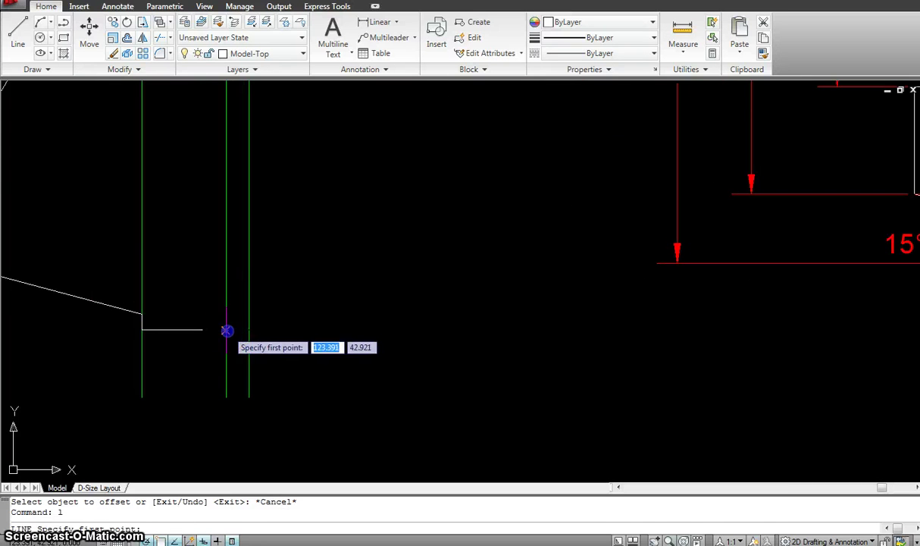
{"action": "left_click", "coordinate": [227, 329]}
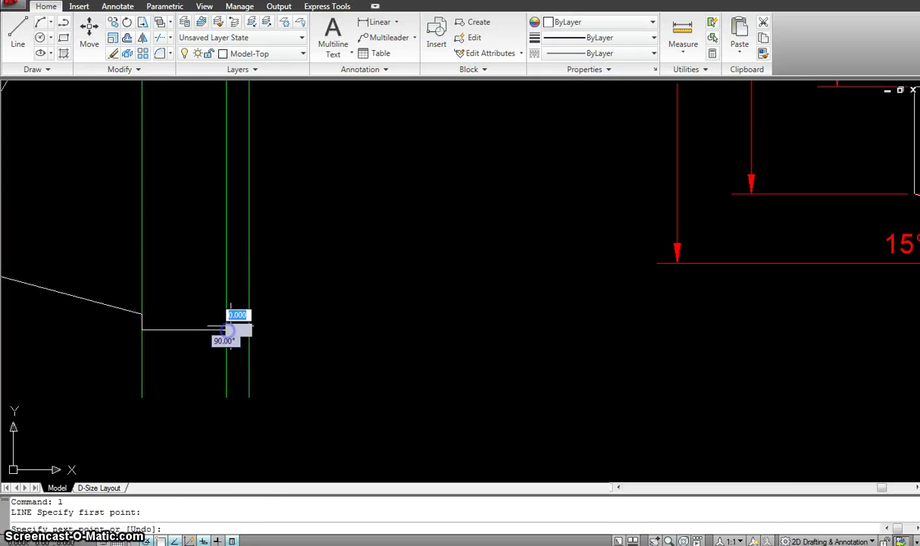
{"action": "left_click", "coordinate": [260, 269]}
{"action": "key", "text": "Escape"}
{"action": "scroll", "coordinate": [308, 372], "scroll_direction": "down", "scroll_amount": 4}
{"action": "scroll", "coordinate": [327, 375], "scroll_direction": "up", "scroll_amount": 2}
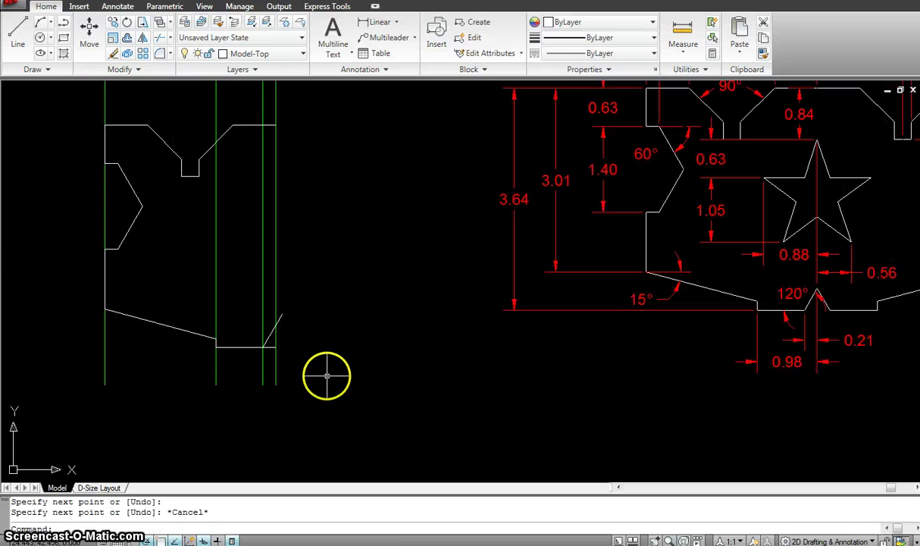
Trim the bottom line's leftover stub past the 60° slant.
{"action": "type", "text": "tr"}
{"action": "key", "text": "Return"}
{"action": "left_click", "coordinate": [339, 397]}
{"action": "left_click", "coordinate": [155, 273]}
{"action": "key", "text": "Return"}
{"action": "left_click", "coordinate": [271, 345]}
{"action": "scroll", "coordinate": [308, 308], "scroll_direction": "down", "scroll_amount": 3}
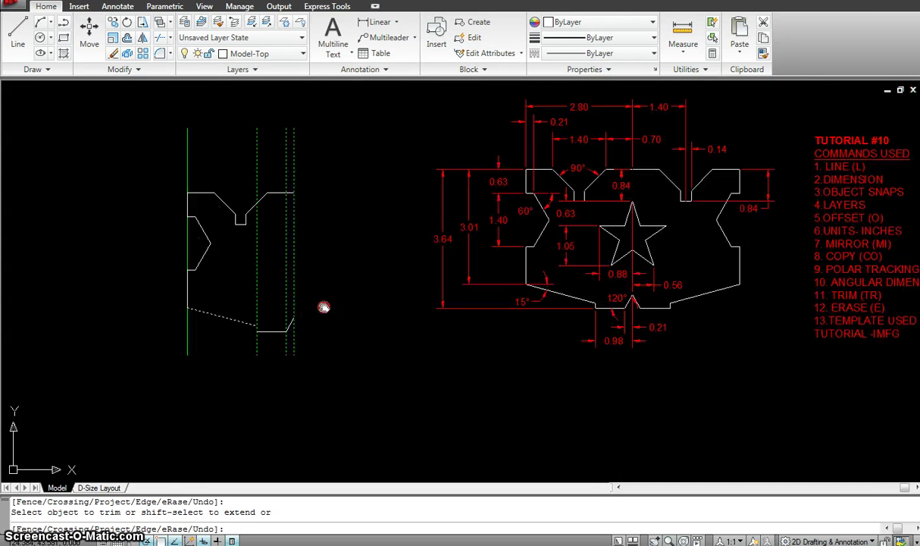
{"action": "scroll", "coordinate": [303, 320], "scroll_direction": "up", "scroll_amount": 1}
{"action": "key", "text": "Escape"}
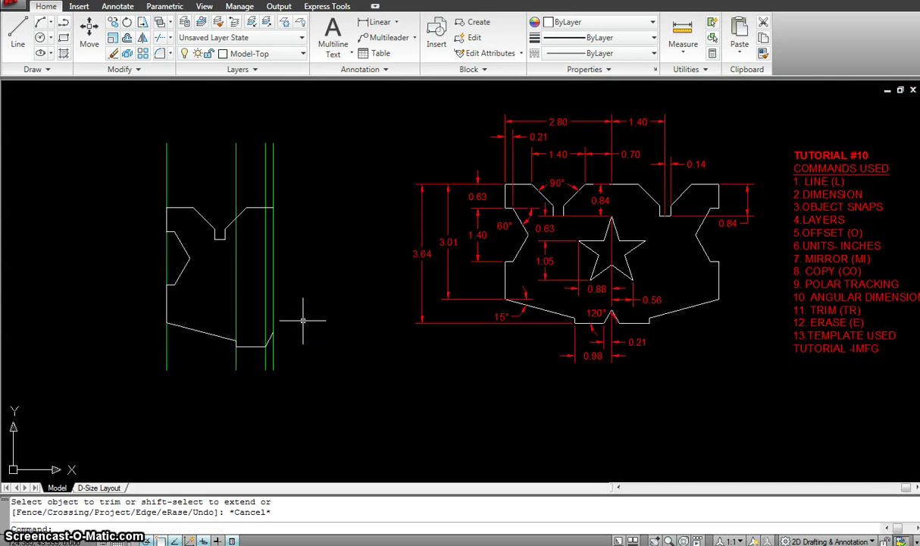
Delete the two extra green guide lines and the left green guide, keeping the centre line.
{"action": "scroll", "coordinate": [273, 255], "scroll_direction": "up", "scroll_amount": 3}
{"action": "left_click", "coordinate": [267, 252]}
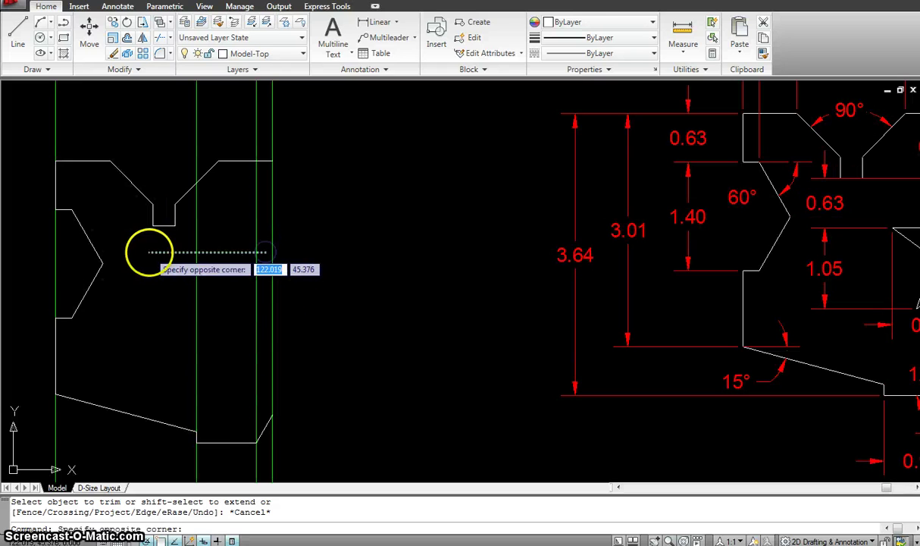
{"action": "left_click", "coordinate": [150, 258]}
{"action": "key", "text": "Delete"}
{"action": "scroll", "coordinate": [291, 271], "scroll_direction": "down", "scroll_amount": 2}
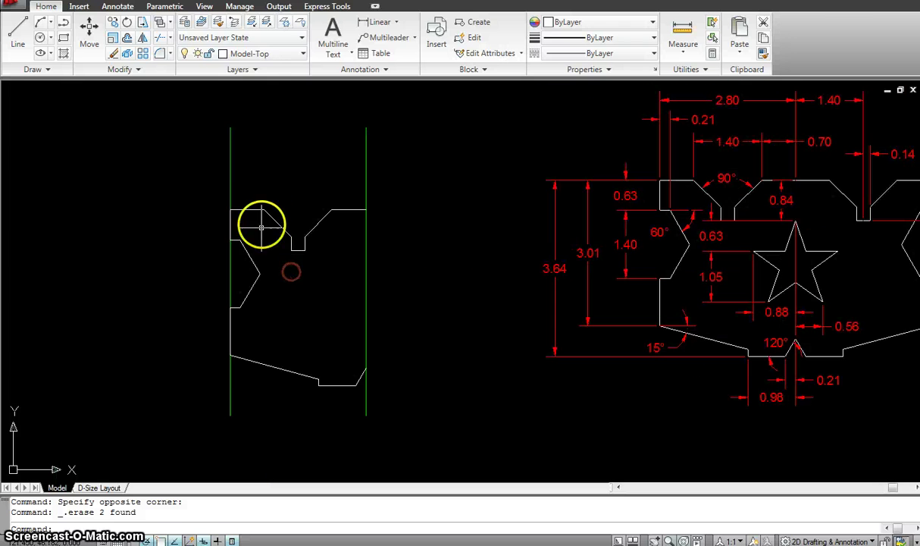
{"action": "left_click", "coordinate": [258, 191]}
{"action": "left_click", "coordinate": [185, 172]}
{"action": "key", "text": "Delete"}
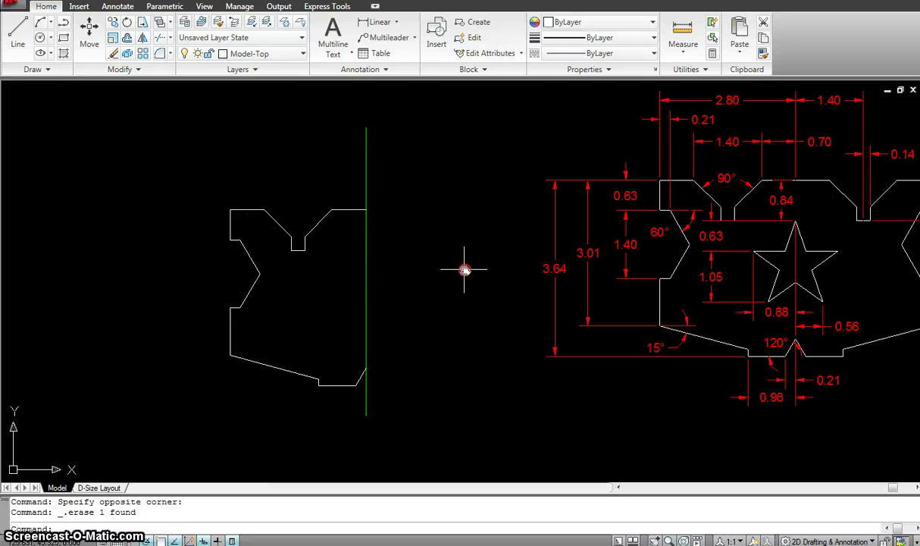
{"action": "middle_click_drag", "start_coordinate": [464, 269], "coordinate": [294, 171]}
{"action": "left_click", "coordinate": [257, 239]}
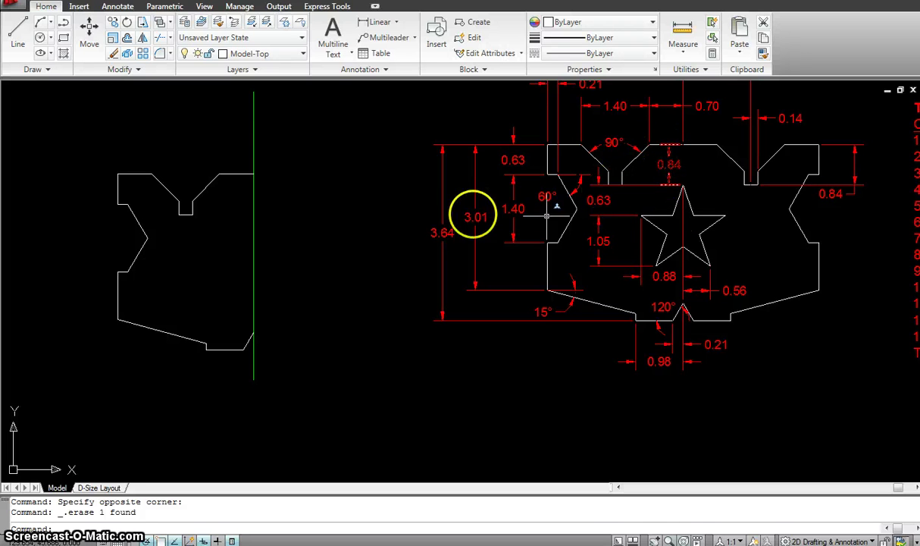
Offset the top edge 0.84 down as the first star guide line.
{"action": "left_click", "coordinate": [670, 147]}
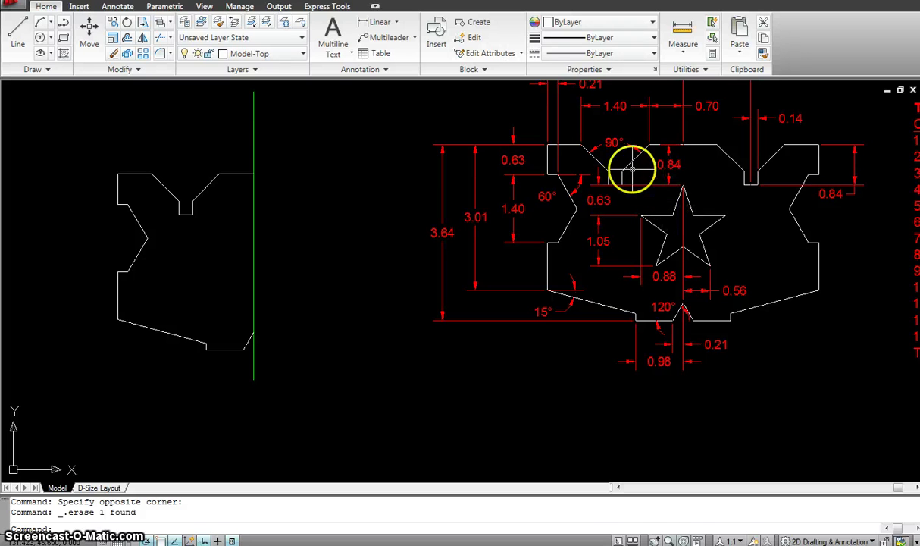
{"action": "key", "text": "Escape"}
{"action": "key", "text": "Escape"}
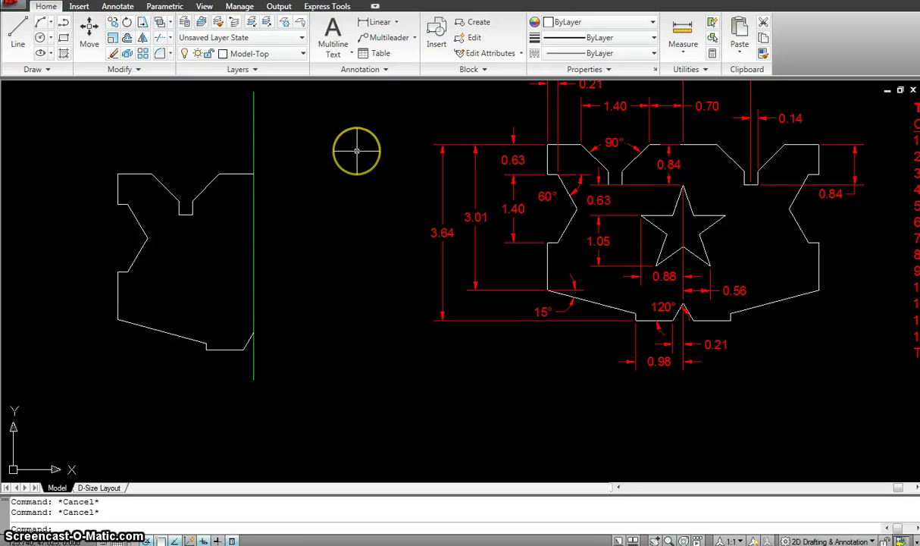
{"action": "key", "text": "Return"}
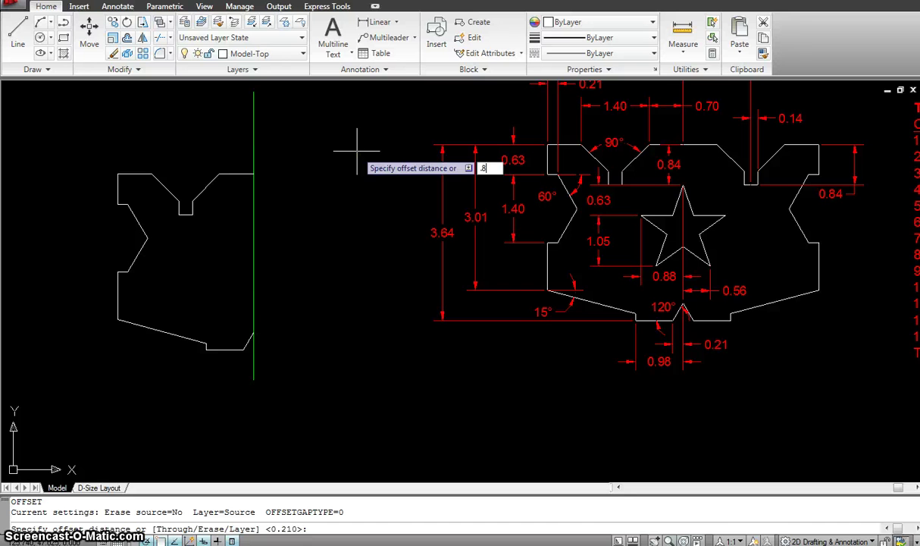
{"action": "key", "text": "Return"}
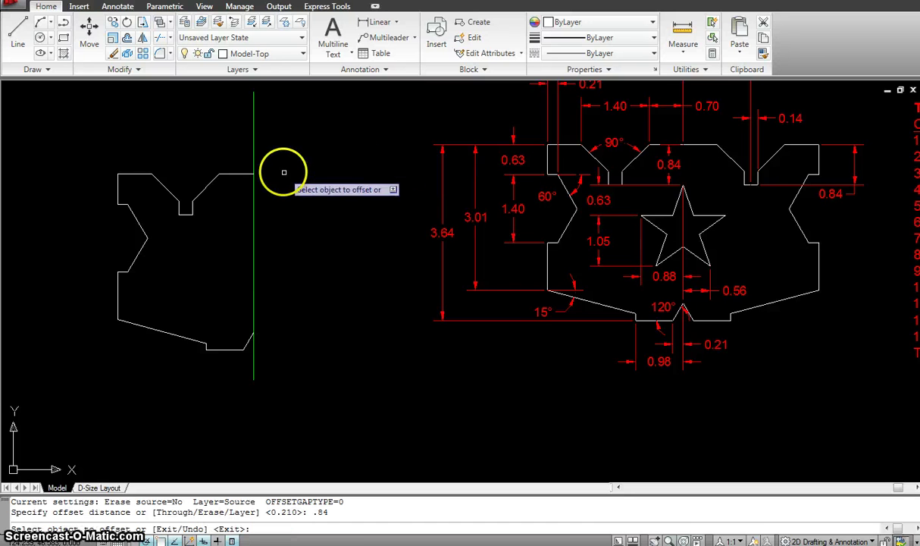
{"action": "left_click", "coordinate": [246, 174]}
{"action": "left_click", "coordinate": [230, 222]}
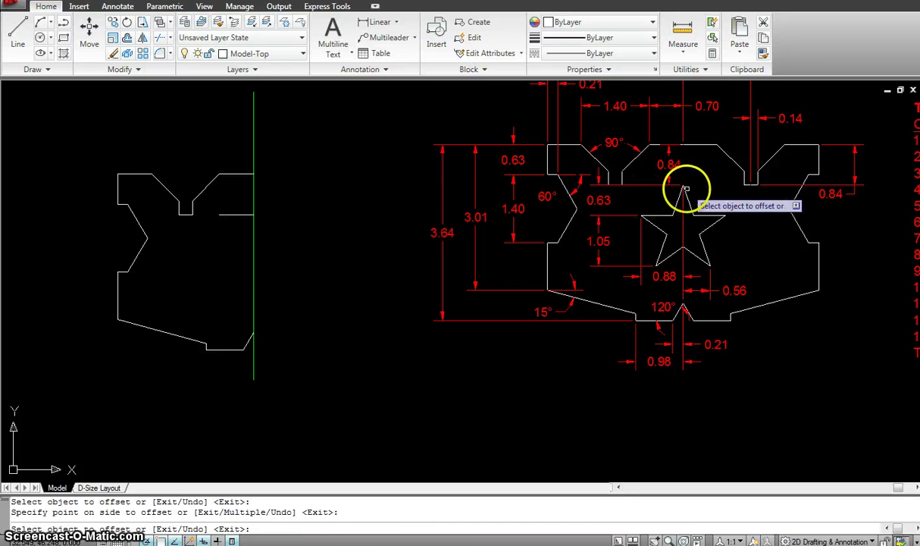
{"action": "key", "text": "Escape"}
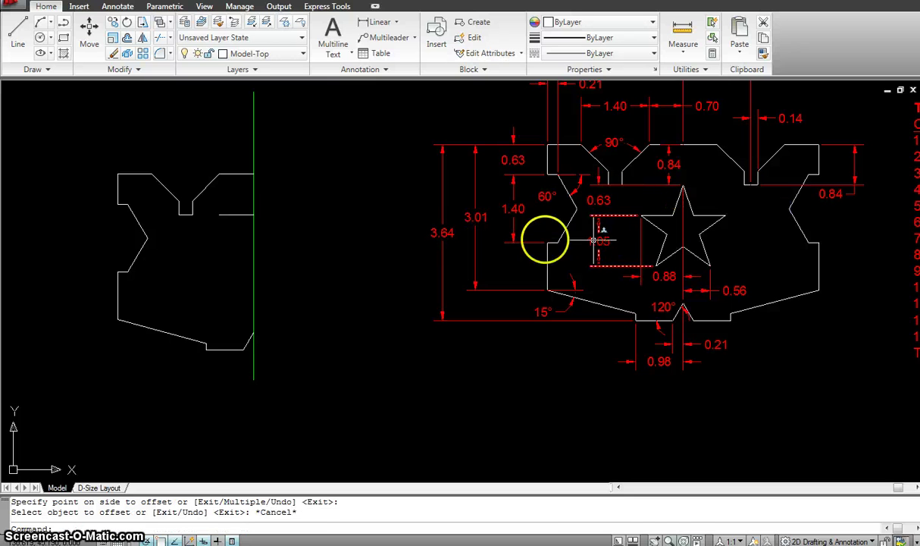
Offset that guide 0.63 further down and stretch the new line further left.
{"action": "key", "text": "Return"}
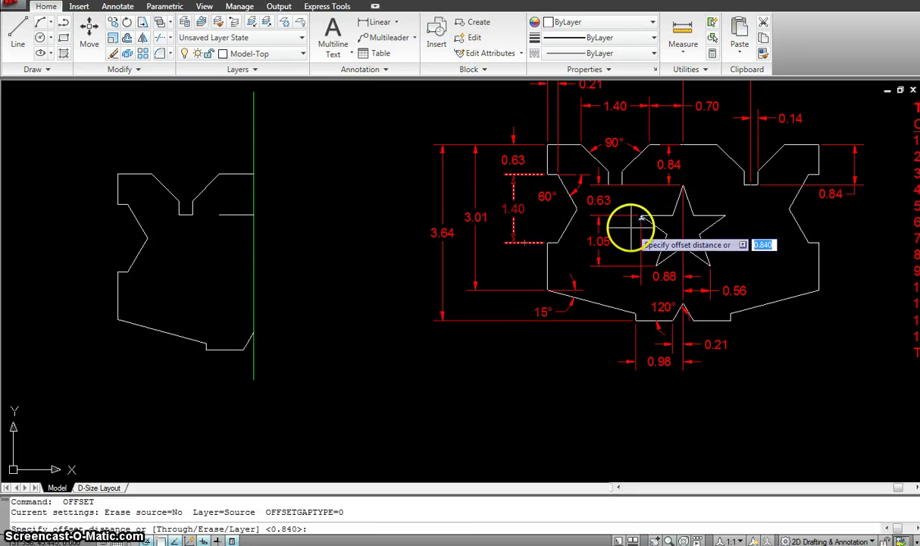
{"action": "type", "text": "."}
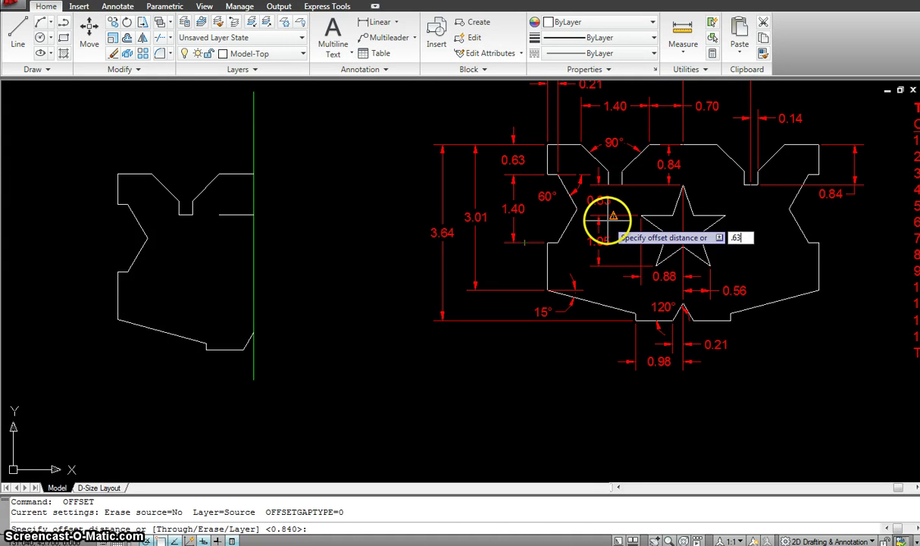
{"action": "type", "text": "63"}
{"action": "key", "text": "Return"}
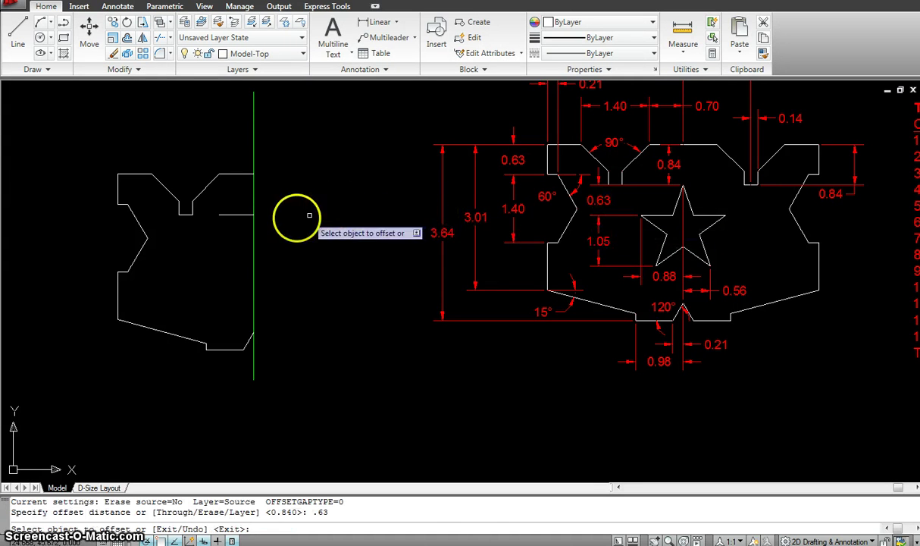
{"action": "left_click", "coordinate": [233, 215]}
{"action": "left_click", "coordinate": [232, 261]}
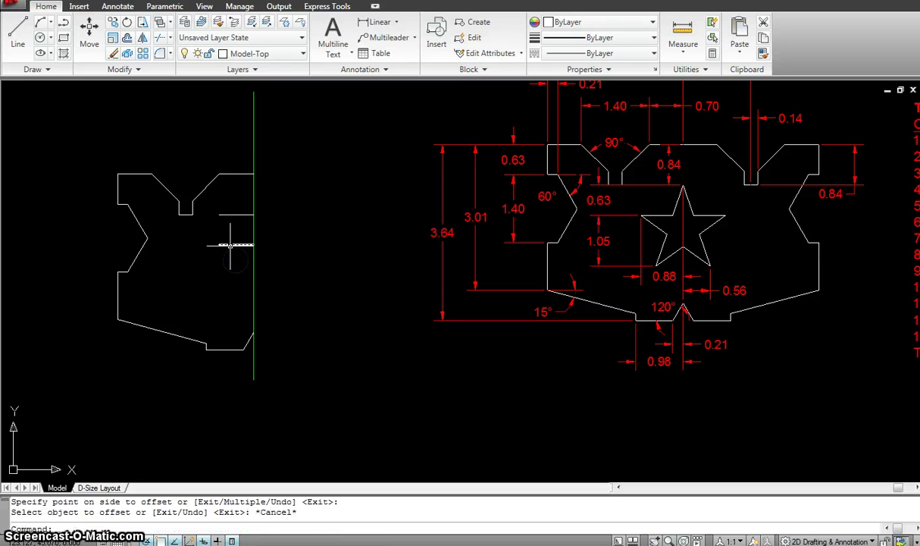
{"action": "key", "text": "Escape"}
{"action": "left_click", "coordinate": [231, 244]}
{"action": "left_click", "coordinate": [218, 245]}
{"action": "left_click", "coordinate": [180, 244]}
{"action": "key", "text": "Escape"}
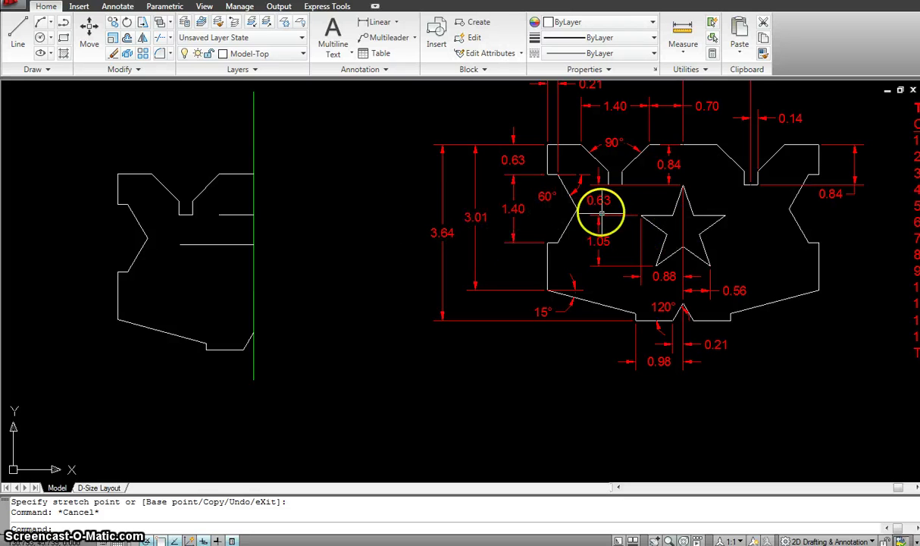
Offset the lower guide line 1.05 further down, checking the reference's 0.88 dimension.
{"action": "key", "text": "Escape"}
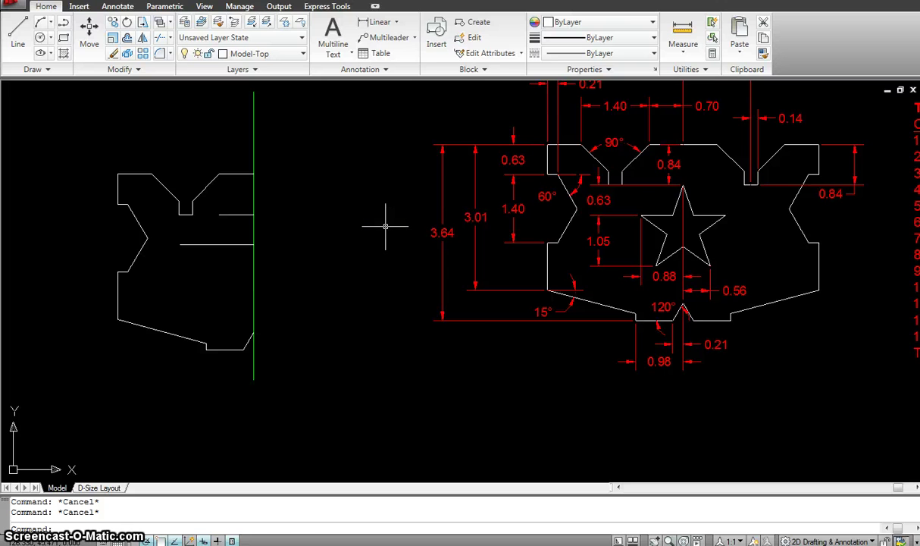
{"action": "type", "text": "o"}
{"action": "key", "text": "Return"}
{"action": "type", "text": "1.05"}
{"action": "key", "text": "Return"}
{"action": "left_click", "coordinate": [236, 244]}
{"action": "left_click", "coordinate": [225, 289]}
{"action": "key", "text": "Escape"}
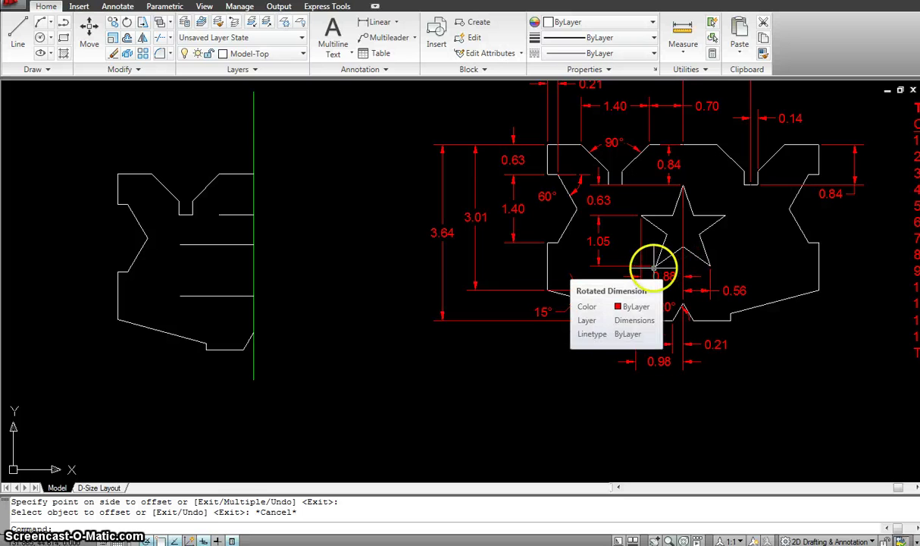
{"action": "left_click", "coordinate": [657, 275]}
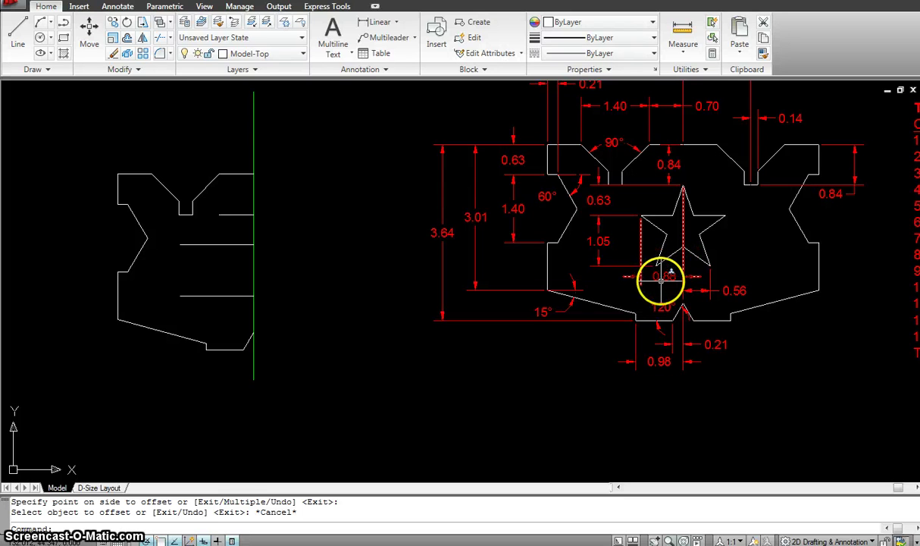
{"action": "key", "text": "Escape"}
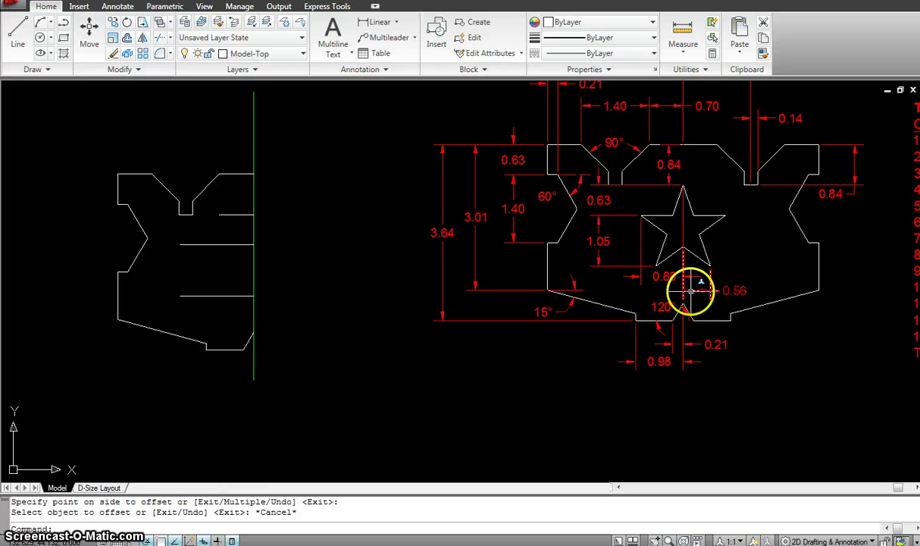
Offset the green centre line 0.88 to the left.
{"action": "key", "text": "Escape"}
{"action": "key", "text": "Escape"}
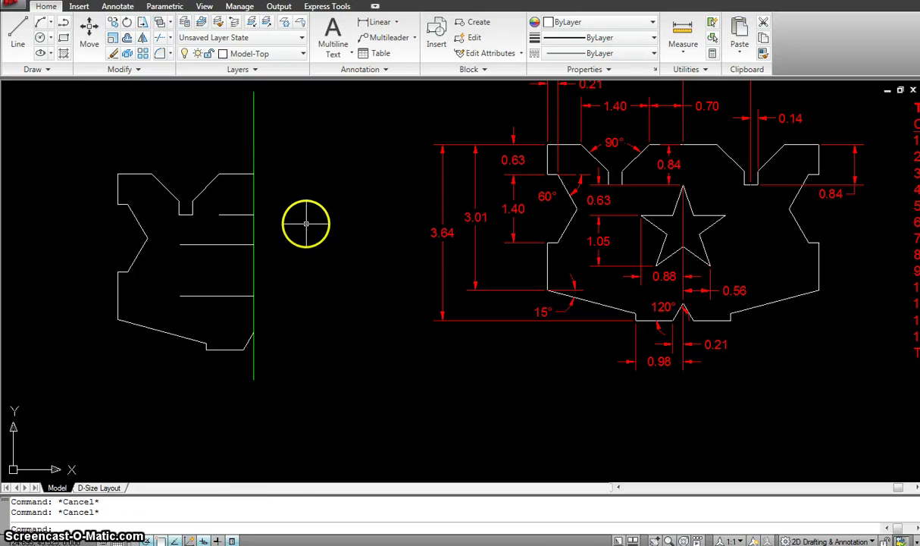
{"action": "key", "text": "Return"}
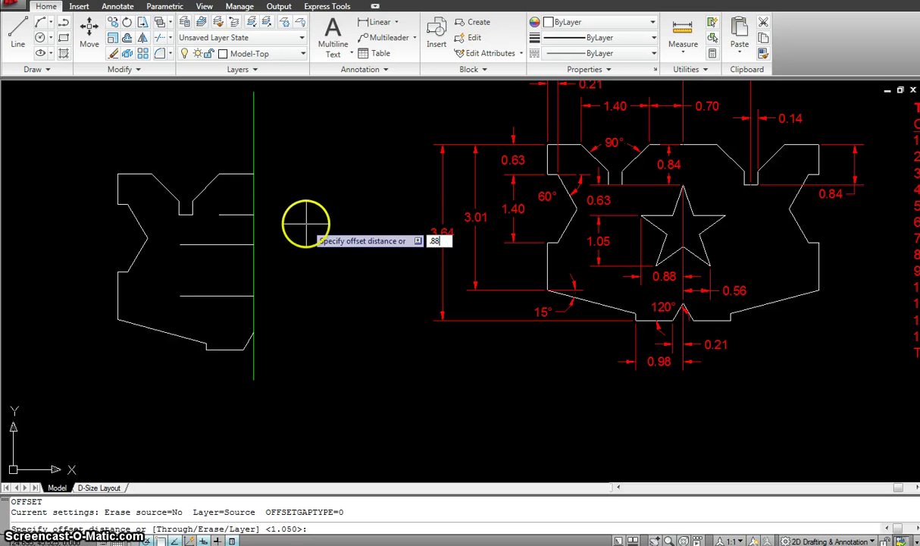
{"action": "key", "text": "Return"}
{"action": "left_click", "coordinate": [253, 230]}
{"action": "left_click", "coordinate": [222, 231]}
{"action": "key", "text": "Escape"}
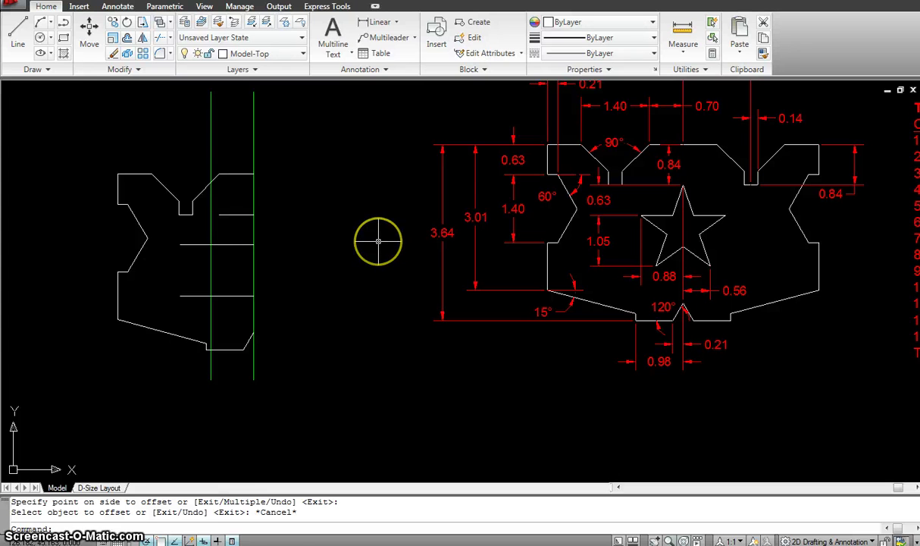
Offset the right green vertical line another 0.56 to the left.
{"action": "key", "text": "Return"}
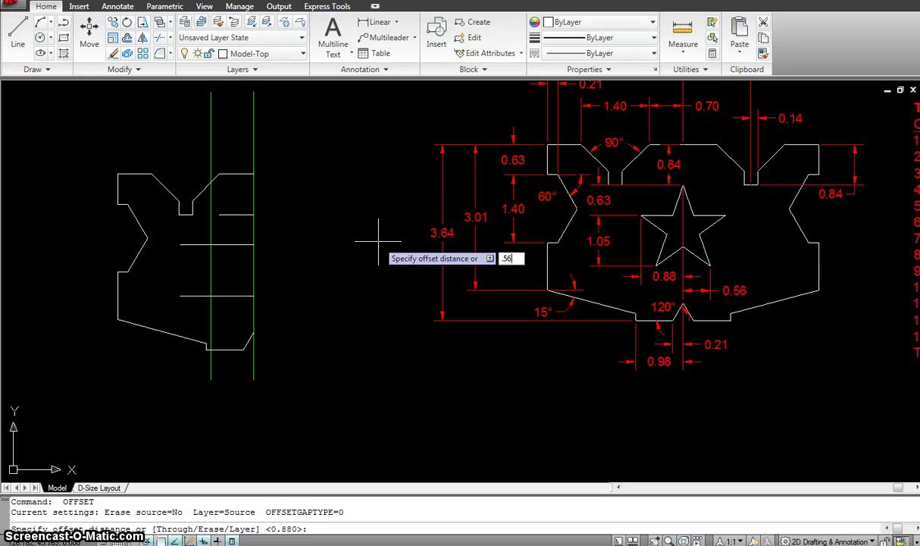
{"action": "key", "text": "Return"}
{"action": "left_click", "coordinate": [254, 276]}
{"action": "left_click", "coordinate": [224, 285]}
{"action": "key", "text": "Escape"}
{"action": "left_click", "coordinate": [253, 250]}
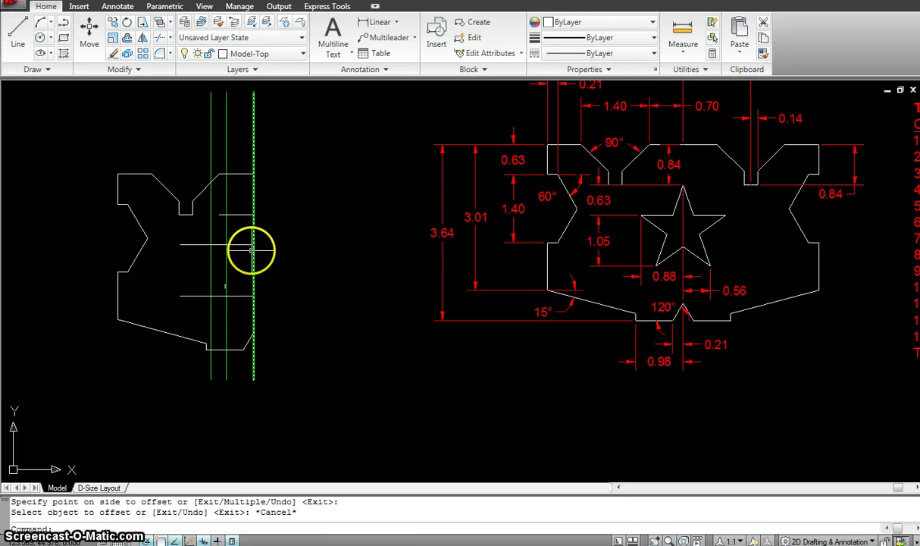
{"action": "type", "text": "l"}
{"action": "key", "text": "Return"}
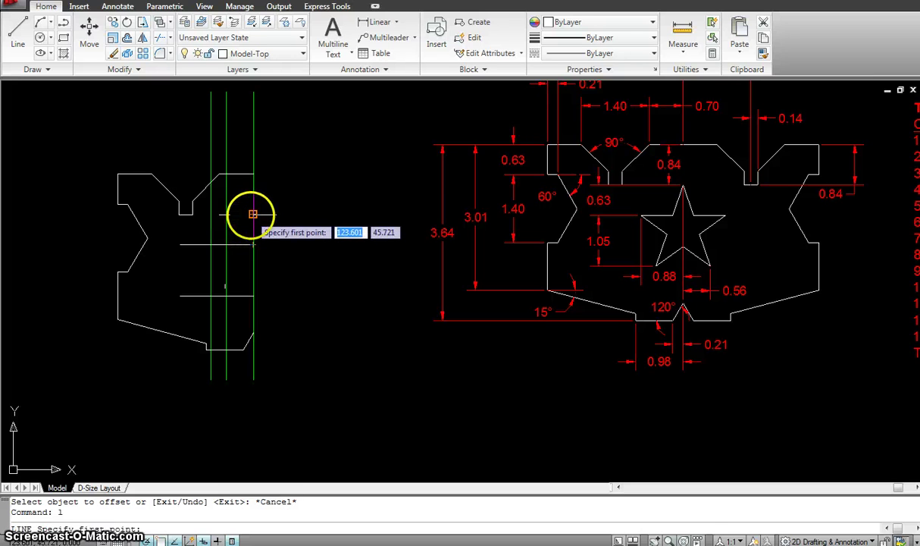
Draw the star's first slanted edge from the top guide intersection down to the lowest guide.
{"action": "left_click", "coordinate": [253, 214]}
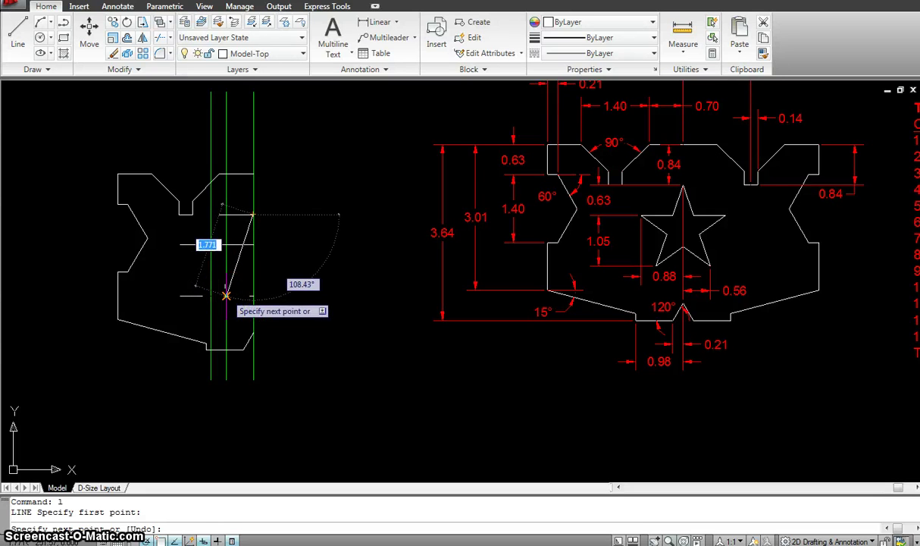
{"action": "left_click", "coordinate": [226, 295]}
{"action": "key", "text": "Escape"}
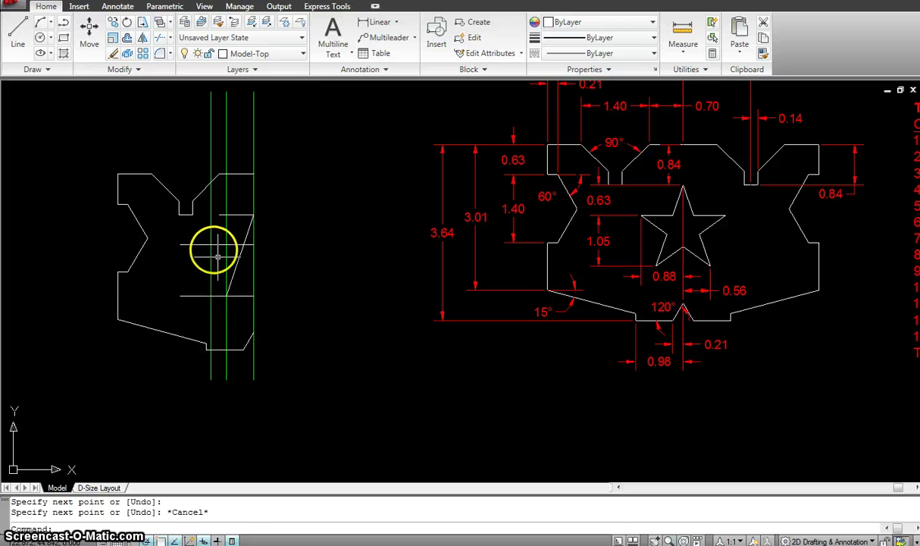
{"action": "key", "text": "Return"}
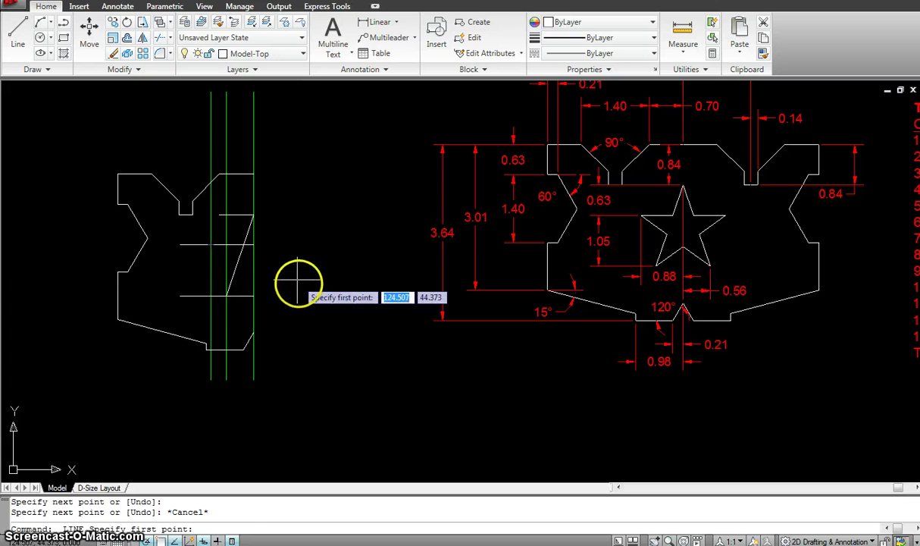
{"action": "key", "text": "Escape"}
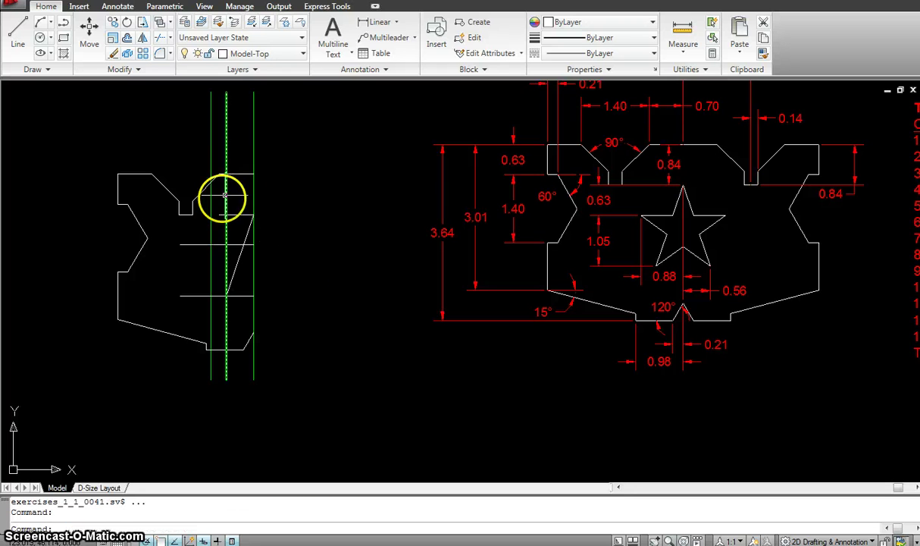
Offset the green centre line to the right, creating the first right-side star guide.
{"action": "key", "text": "Escape"}
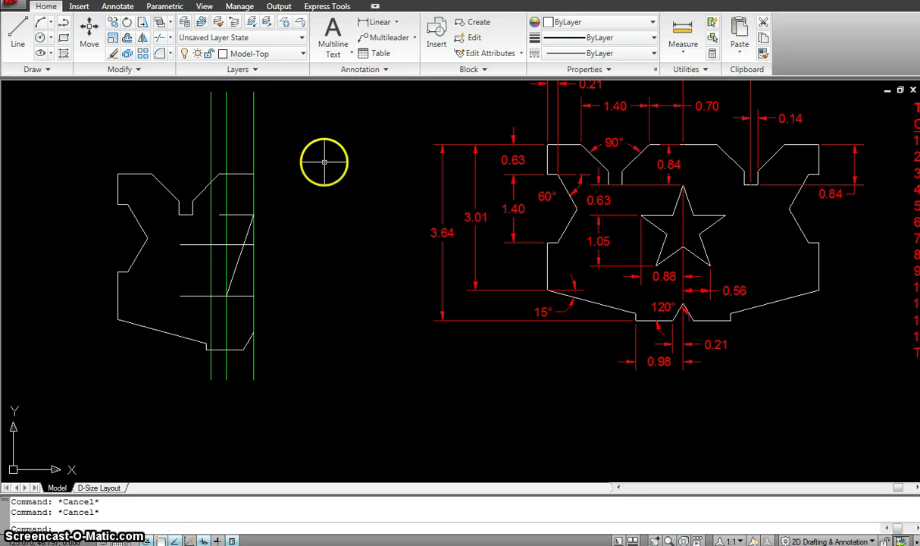
{"action": "key", "text": "Return"}
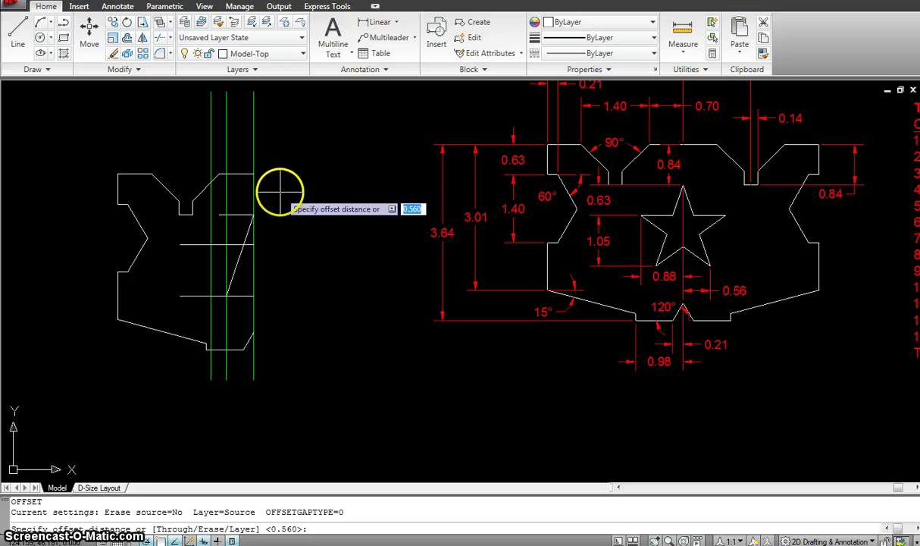
{"action": "left_click", "coordinate": [254, 199]}
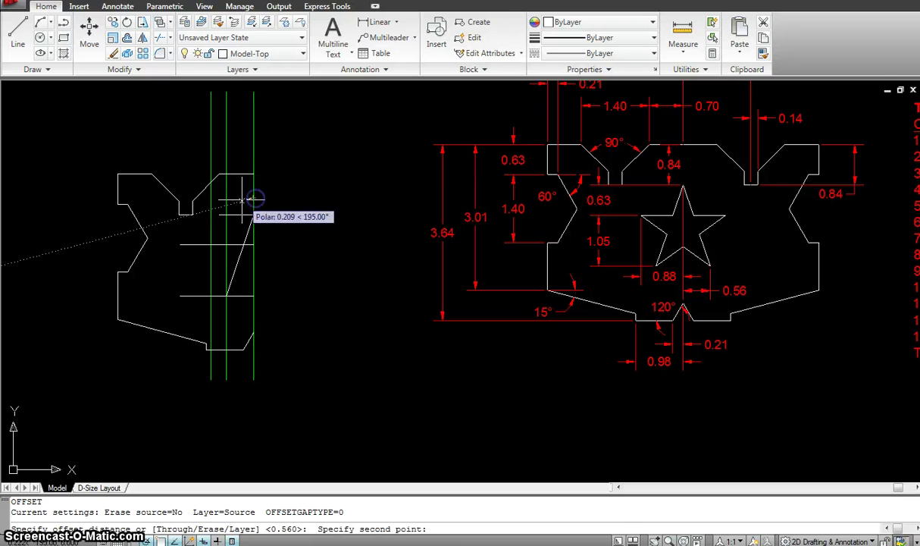
{"action": "left_click", "coordinate": [226, 199]}
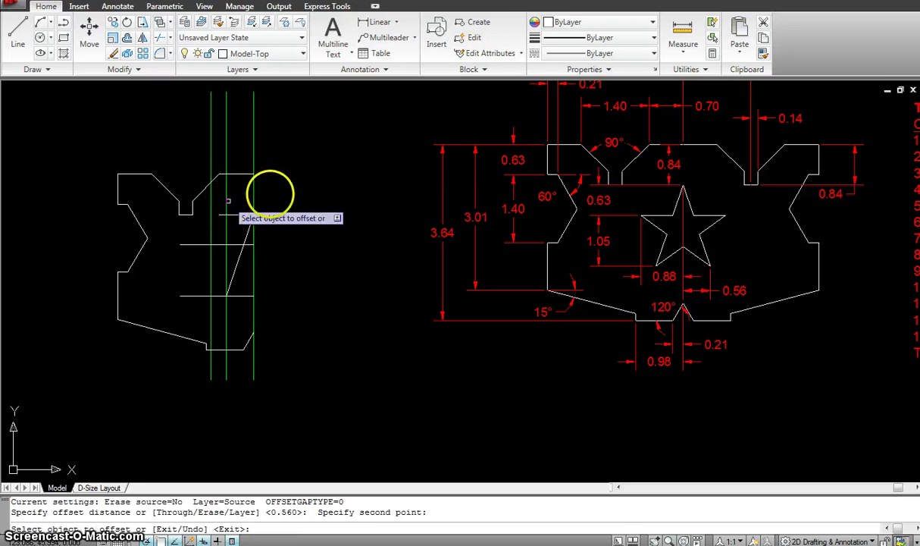
{"action": "left_click", "coordinate": [253, 199]}
{"action": "left_click", "coordinate": [360, 180]}
{"action": "key", "text": "Escape"}
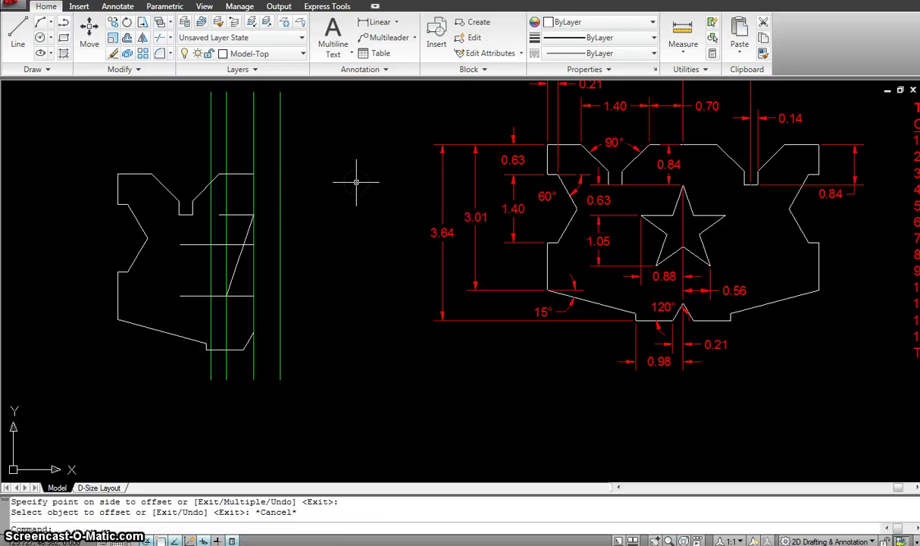
Offset the centre line again to add a second green guide further right.
{"action": "key", "text": "Return"}
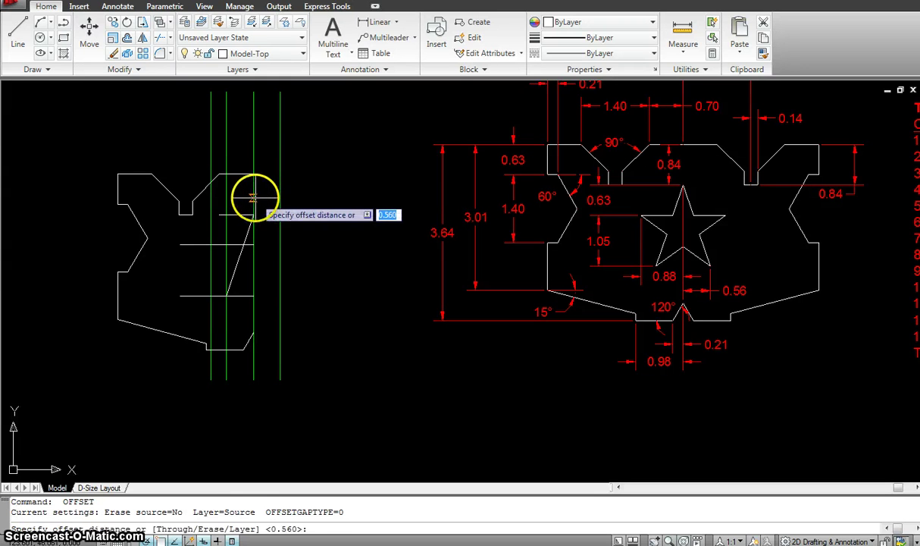
{"action": "left_click", "coordinate": [254, 199]}
{"action": "left_click", "coordinate": [213, 198]}
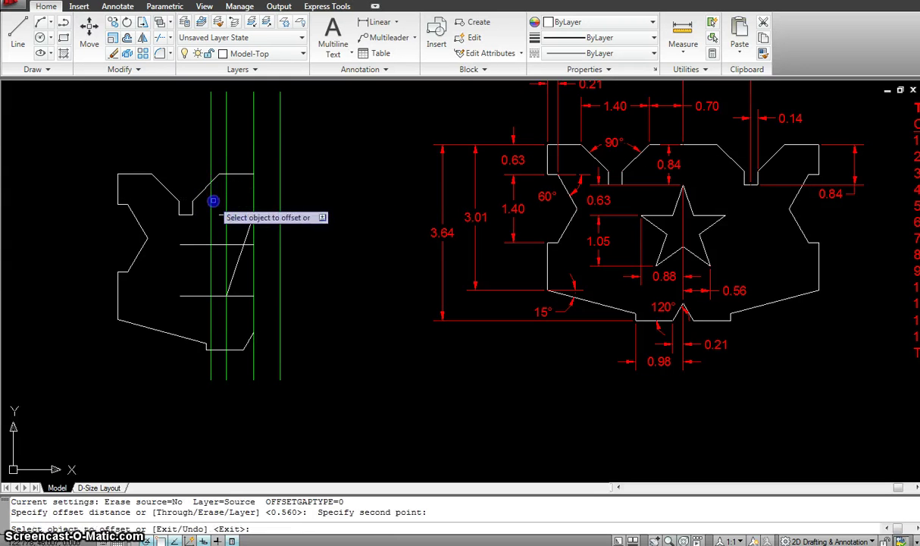
{"action": "left_click", "coordinate": [253, 196]}
{"action": "left_click", "coordinate": [338, 185]}
{"action": "key", "text": "Escape"}
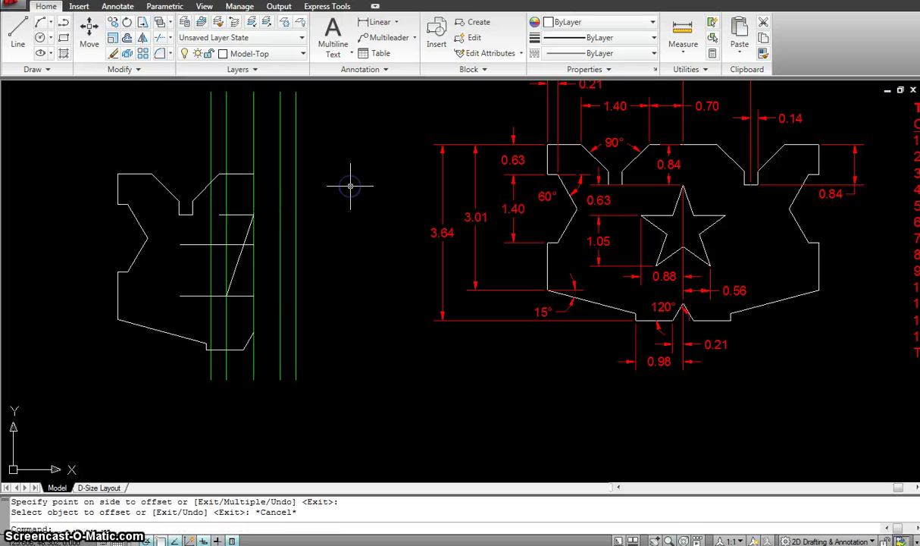
{"action": "left_click", "coordinate": [261, 287]}
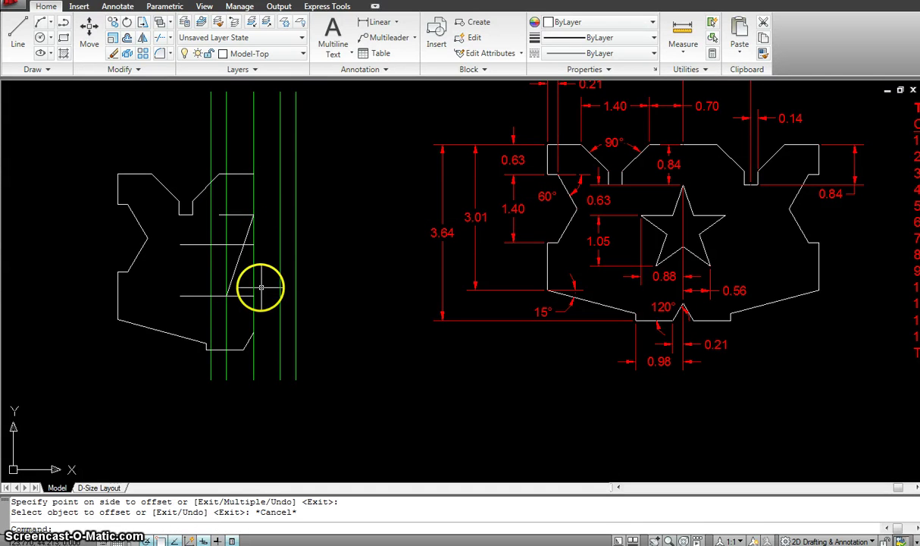
Stretch the bottom, middle and top horizontal guides rightward to the outermost green line.
{"action": "left_click", "coordinate": [245, 296]}
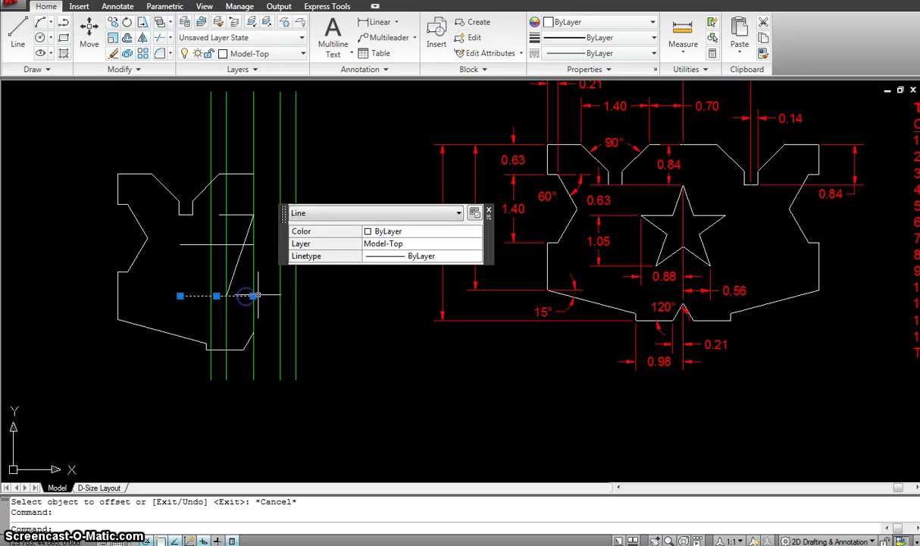
{"action": "left_click", "coordinate": [254, 295]}
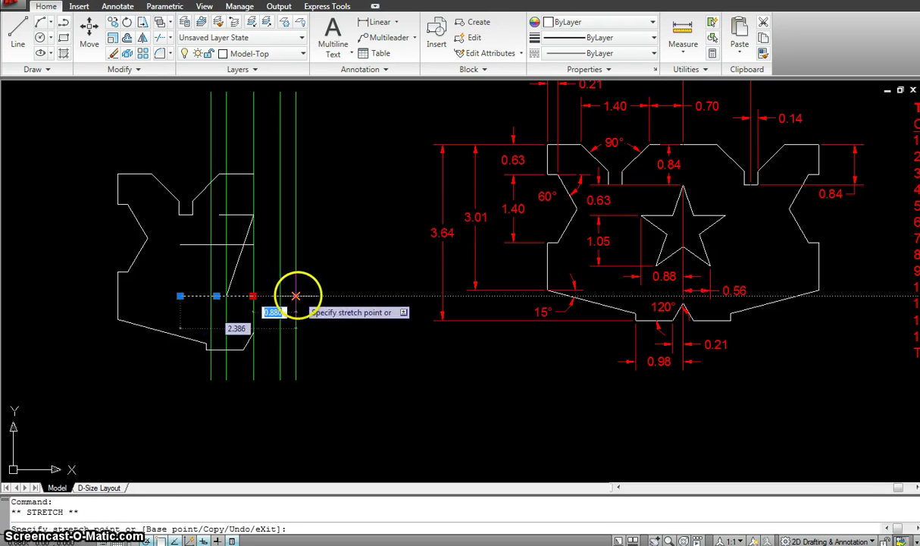
{"action": "left_click", "coordinate": [296, 295]}
{"action": "left_click", "coordinate": [296, 245]}
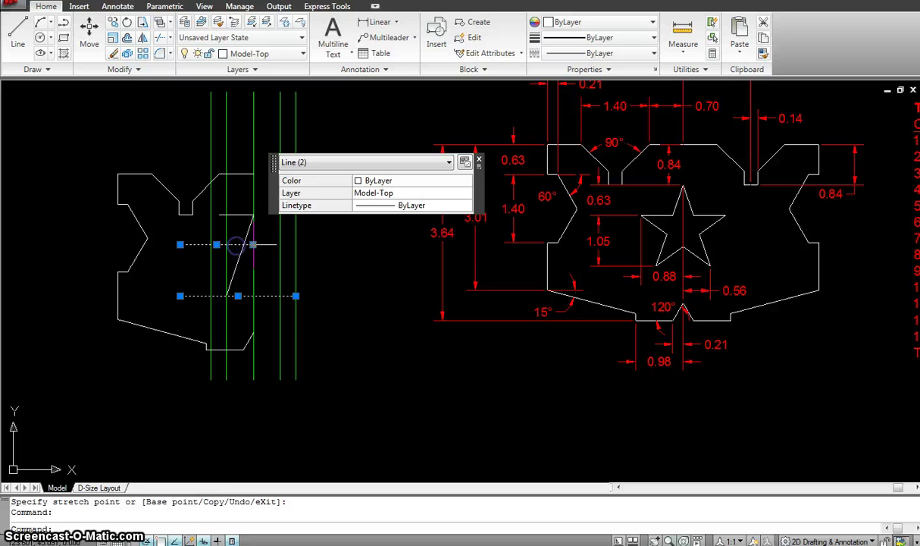
{"action": "left_click", "coordinate": [296, 245]}
{"action": "left_click", "coordinate": [253, 224]}
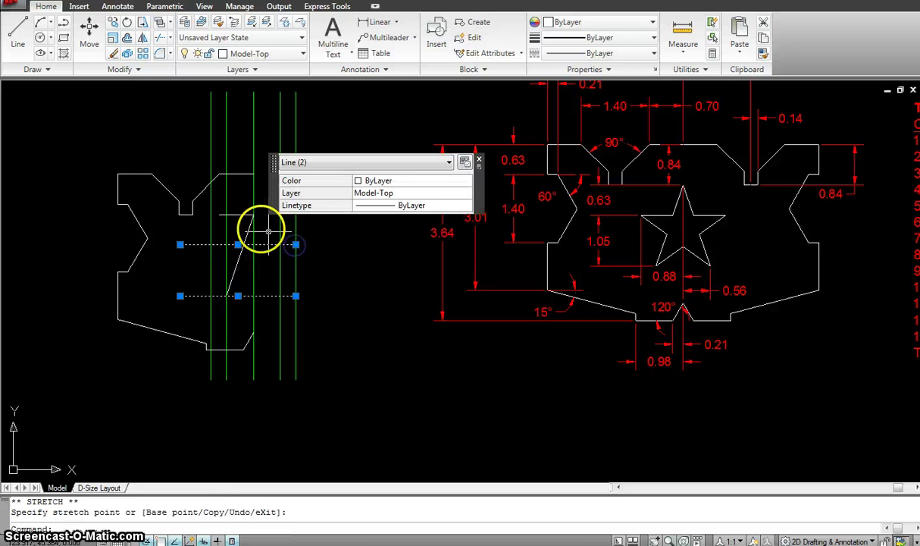
{"action": "left_click", "coordinate": [239, 216]}
{"action": "left_click", "coordinate": [253, 215]}
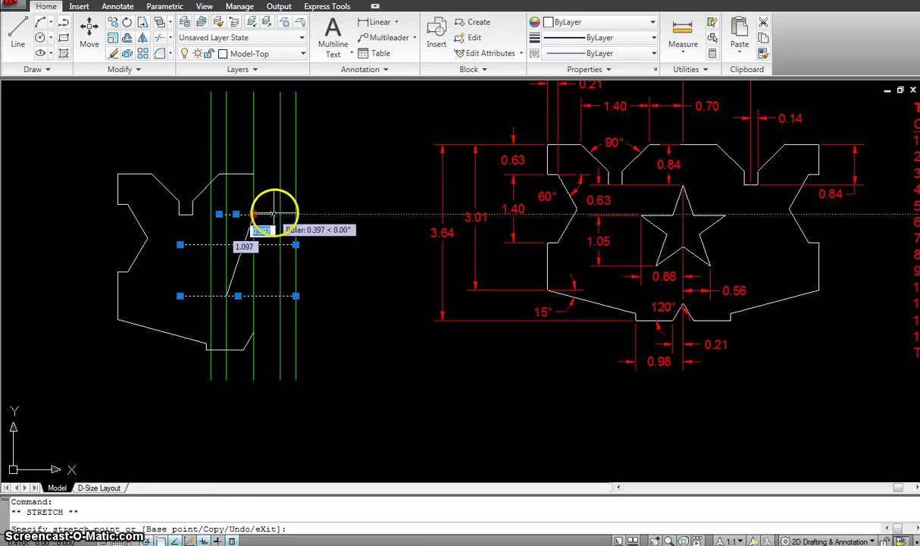
{"action": "left_click", "coordinate": [295, 215]}
{"action": "key", "text": "Escape"}
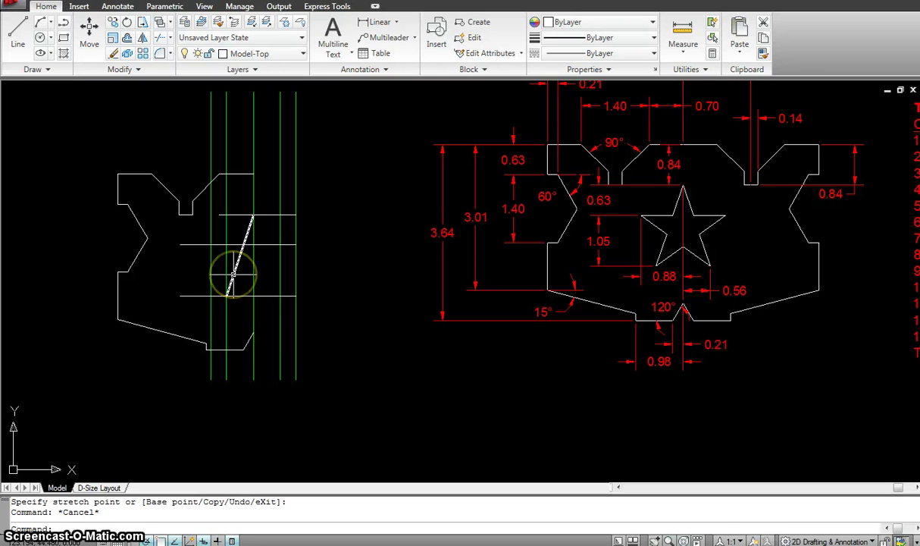
Draw the remaining star edges: top to lower-right, middle-left to lower-right, middle-right to lower-left.
{"action": "type", "text": "l"}
{"action": "key", "text": "Return"}
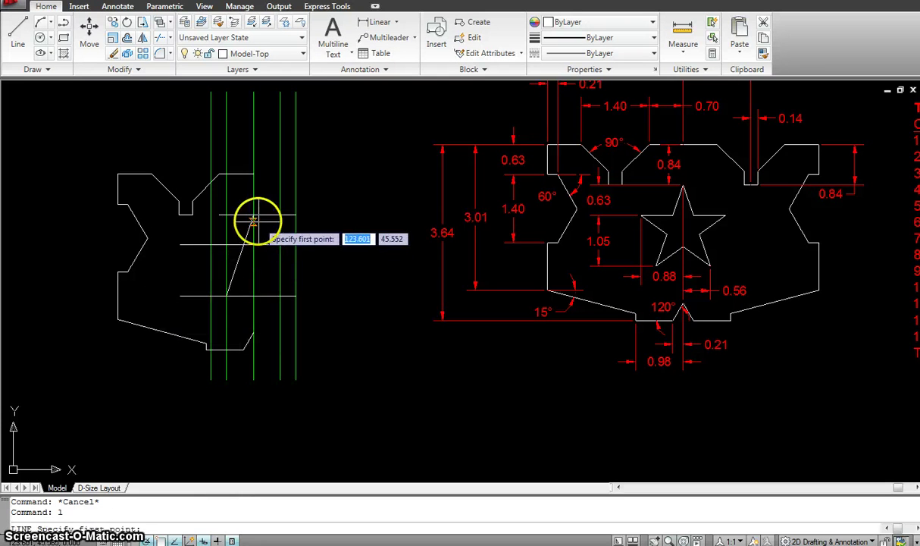
{"action": "left_click", "coordinate": [254, 216]}
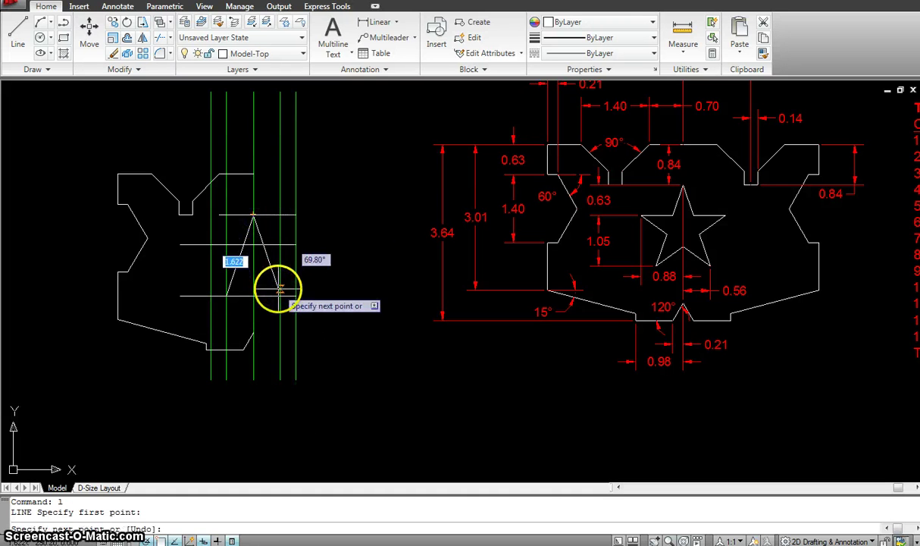
{"action": "left_click", "coordinate": [281, 295]}
{"action": "key", "text": "Escape"}
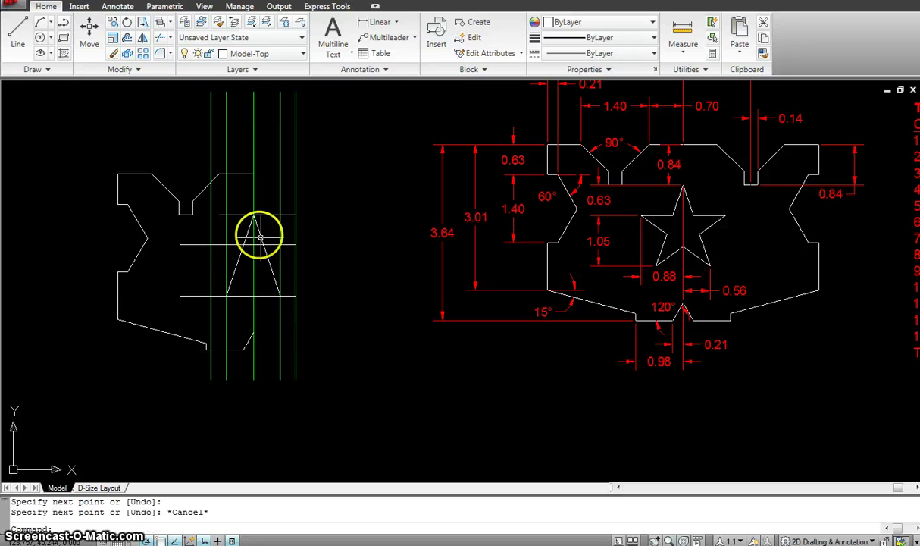
{"action": "key", "text": "Return"}
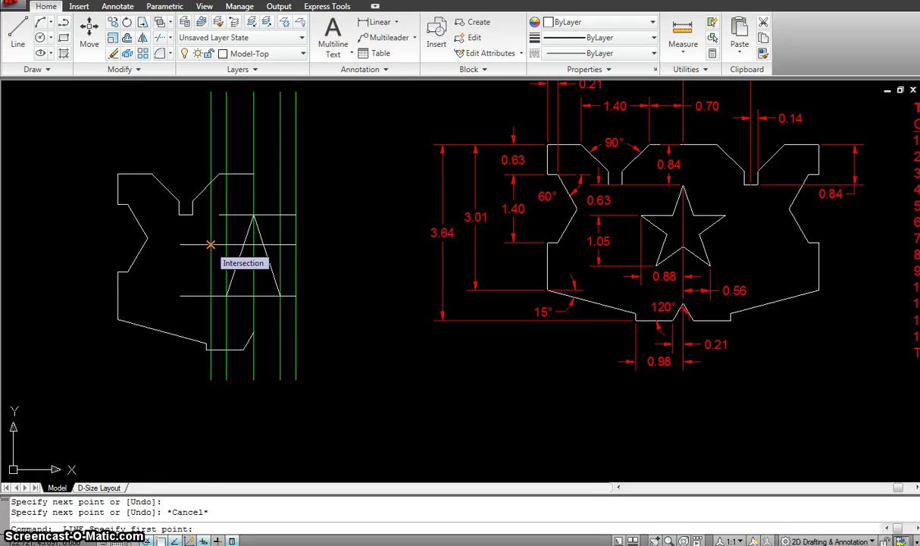
{"action": "left_click", "coordinate": [210, 244]}
{"action": "left_click", "coordinate": [280, 296]}
{"action": "key", "text": "Escape"}
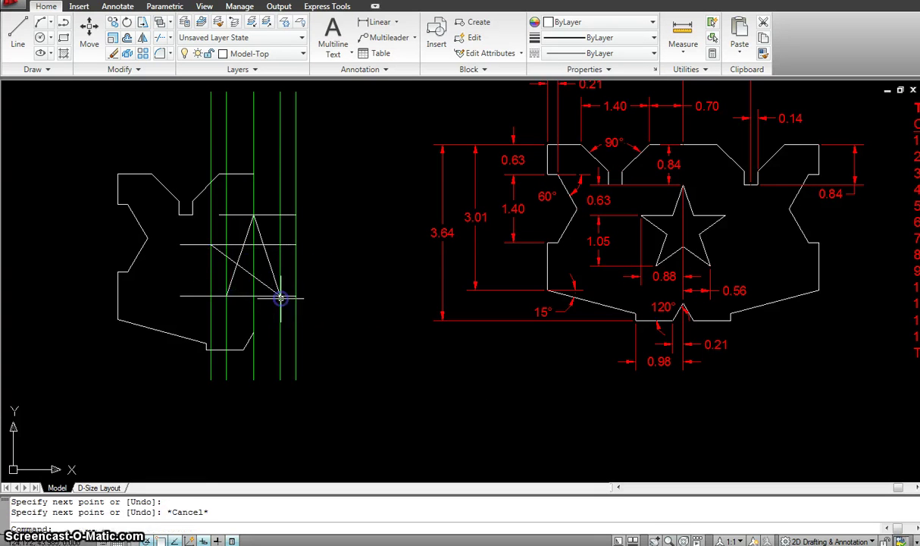
{"action": "key", "text": "Return"}
{"action": "left_click", "coordinate": [296, 244]}
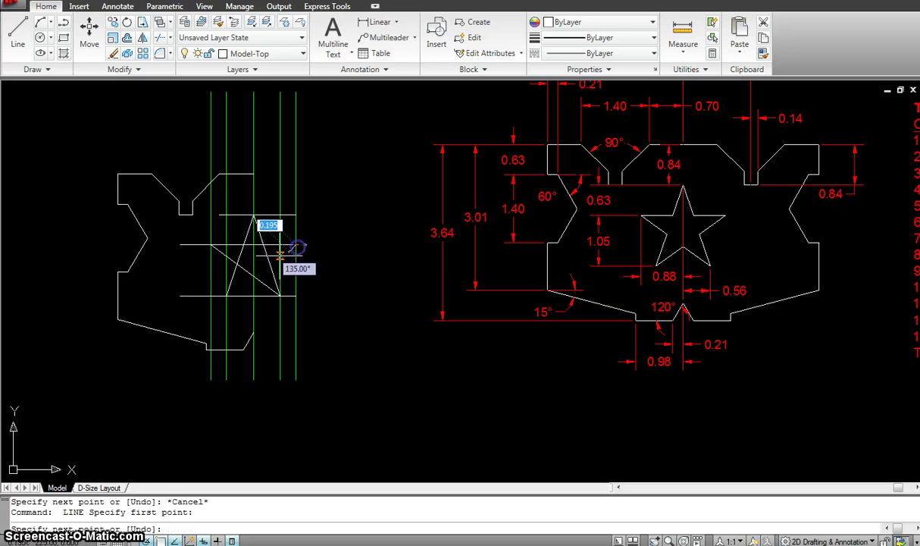
{"action": "left_click", "coordinate": [227, 295]}
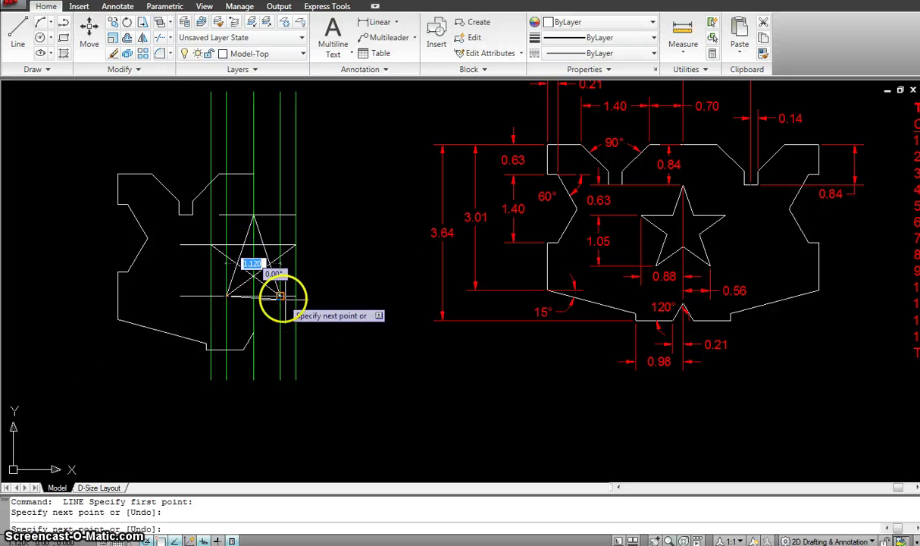
{"action": "key", "text": "Escape"}
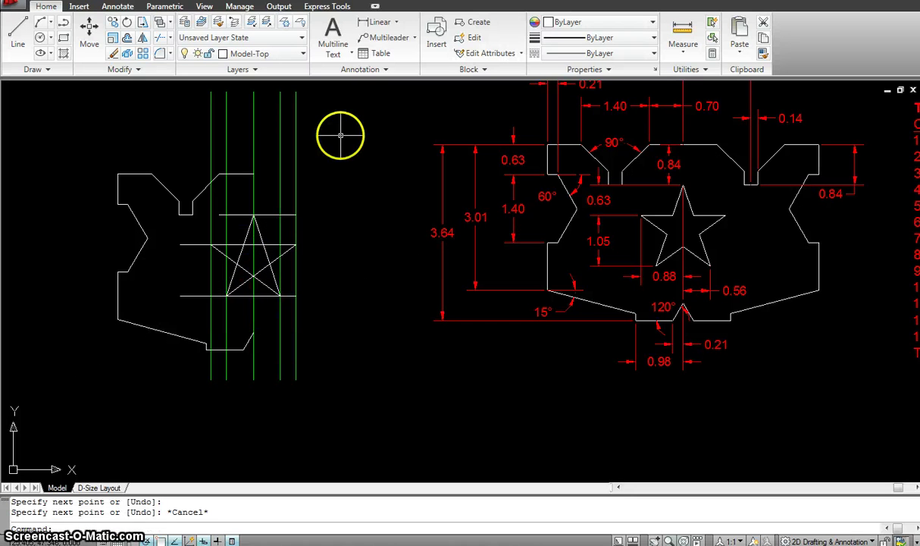
Erase the four outer green construction lines.
{"action": "type", "text": "e"}
{"action": "key", "text": "Return"}
{"action": "left_click", "coordinate": [317, 146]}
{"action": "left_click", "coordinate": [263, 117]}
{"action": "left_click", "coordinate": [242, 110]}
{"action": "left_click", "coordinate": [190, 127]}
{"action": "key", "text": "Return"}
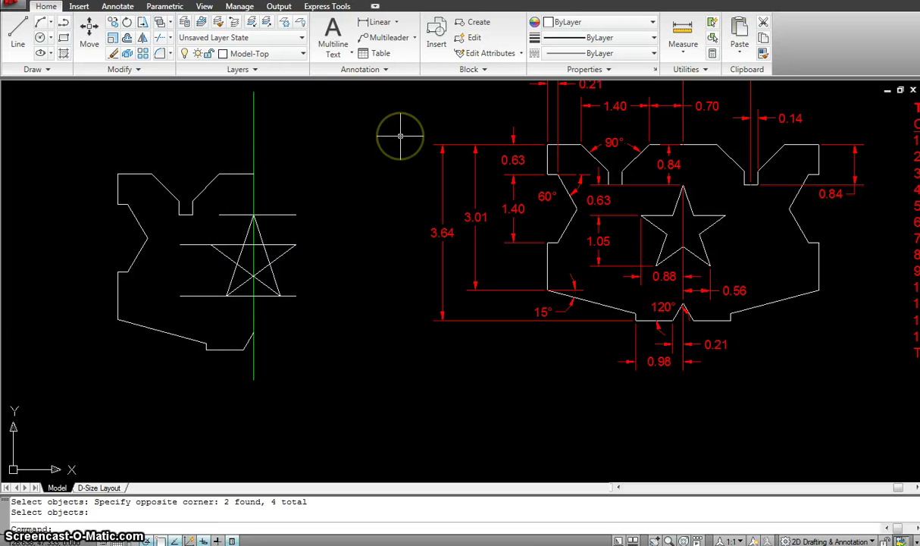
Trim the overlapping star segments near the centre using the surrounding lines as cutting edges.
{"action": "type", "text": "tr"}
{"action": "key", "text": "Return"}
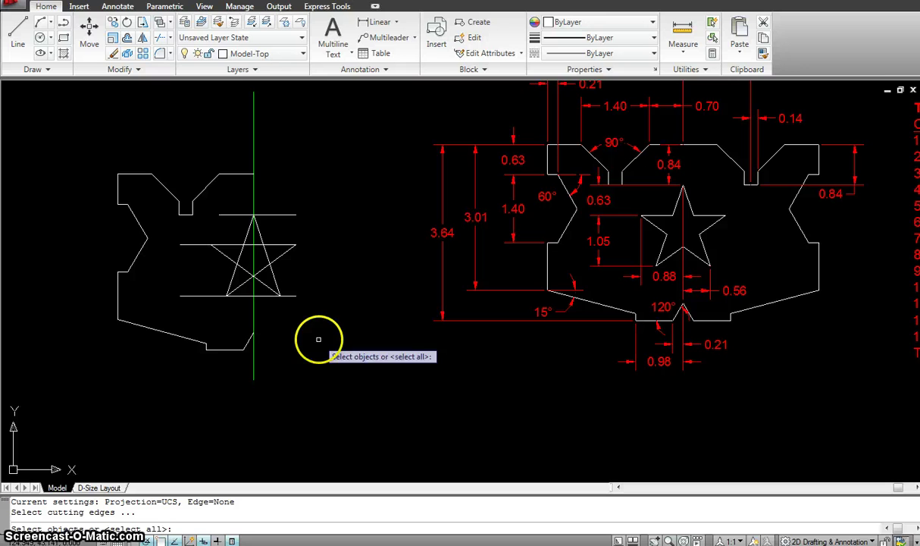
{"action": "left_click", "coordinate": [322, 343]}
{"action": "left_click", "coordinate": [180, 188]}
{"action": "right_click", "coordinate": [232, 253]}
{"action": "left_click", "coordinate": [238, 252]}
{"action": "scroll", "coordinate": [255, 243], "scroll_direction": "up", "scroll_amount": 4}
{"action": "left_click", "coordinate": [256, 244]}
{"action": "left_click", "coordinate": [251, 257]}
{"action": "left_click", "coordinate": [237, 251]}
Trim the leftover lower, right and top pieces inside the star.
{"action": "left_click", "coordinate": [228, 292]}
{"action": "left_click", "coordinate": [215, 320]}
{"action": "left_click", "coordinate": [266, 324]}
{"action": "left_click", "coordinate": [284, 282]}
{"action": "scroll", "coordinate": [374, 226], "scroll_direction": "down", "scroll_amount": 5}
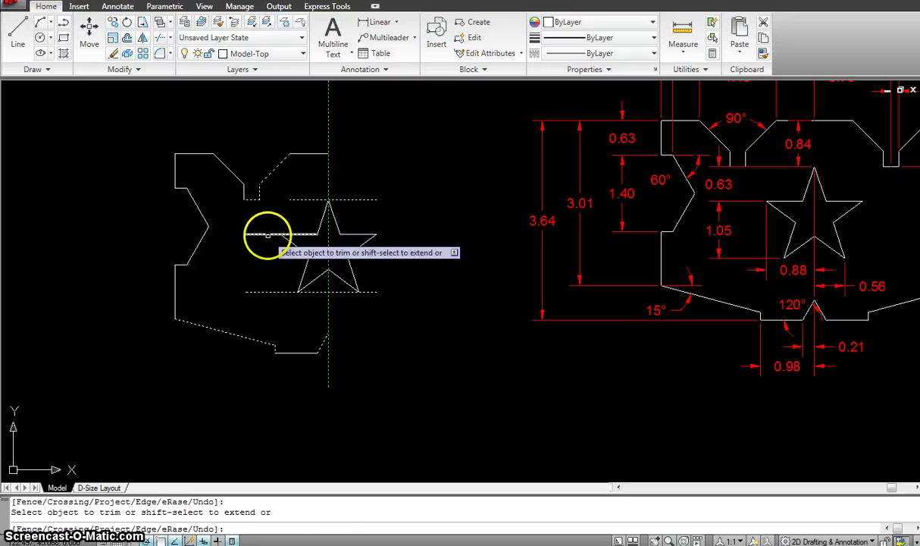
{"action": "left_click", "coordinate": [239, 231]}
{"action": "left_click", "coordinate": [252, 224]}
{"action": "key", "text": "Escape"}
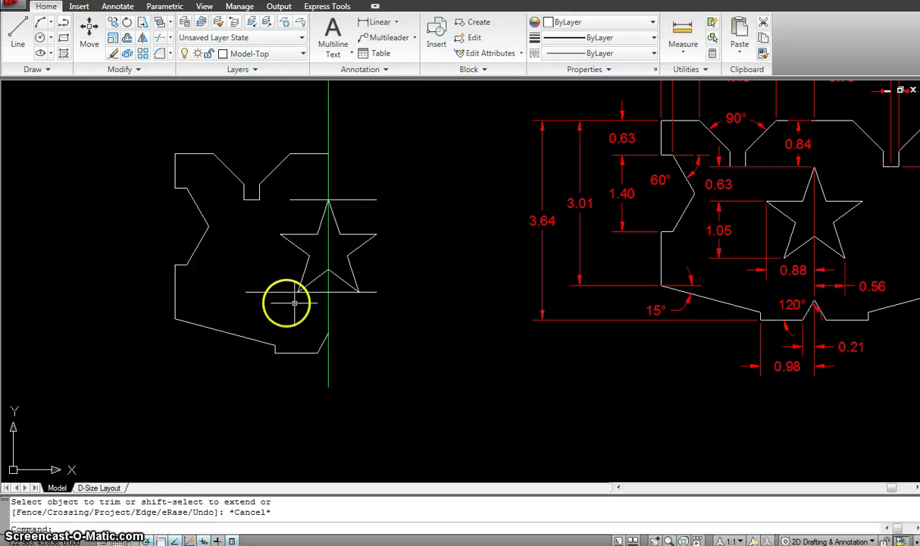
Select the lower and upper horizontal construction lines for erasing.
{"action": "type", "text": "e"}
{"action": "key", "text": "Return"}
{"action": "left_click", "coordinate": [281, 302]}
{"action": "left_click", "coordinate": [266, 273]}
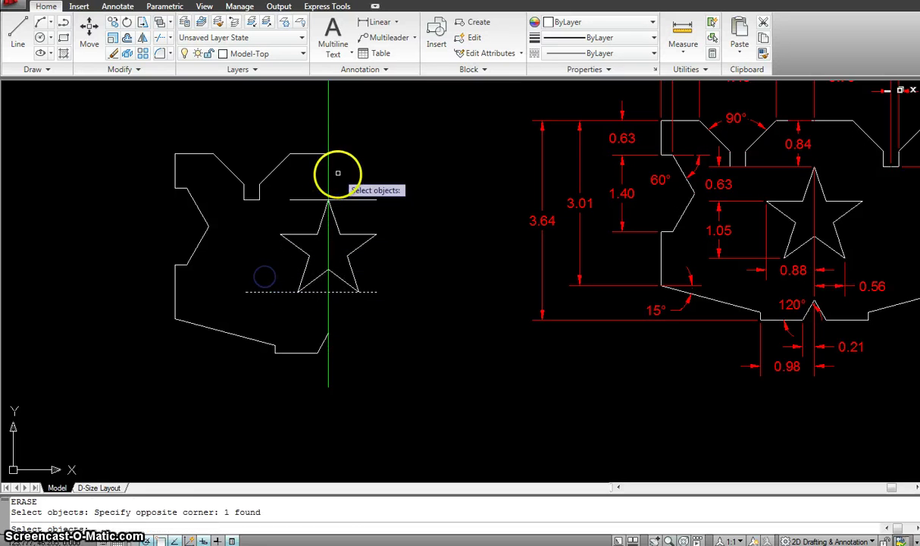
{"action": "left_click", "coordinate": [309, 199]}
{"action": "scroll", "coordinate": [429, 162], "scroll_direction": "down", "scroll_amount": 3}
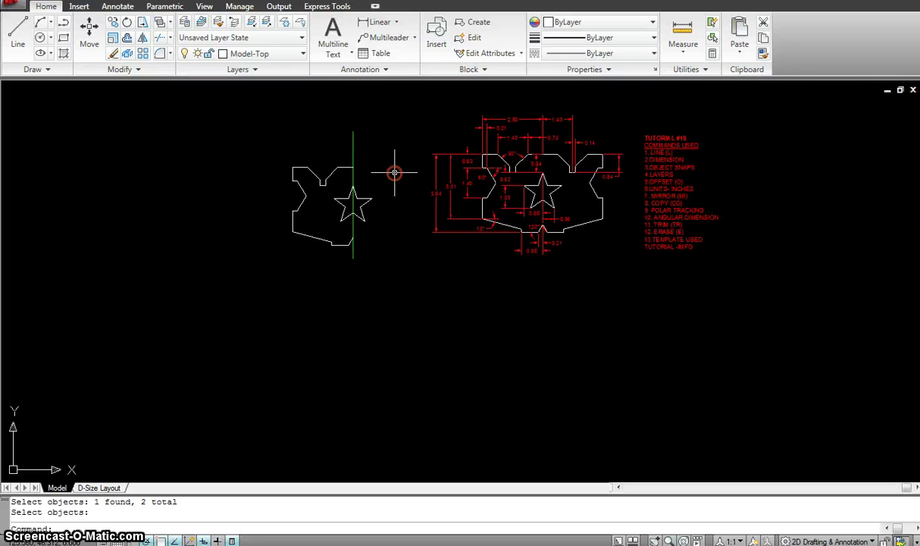
Confirm erasing the two horizontal construction lines and frame both drawings.
{"action": "key", "text": "Return"}
{"action": "scroll", "coordinate": [394, 172], "scroll_direction": "up", "scroll_amount": 1}
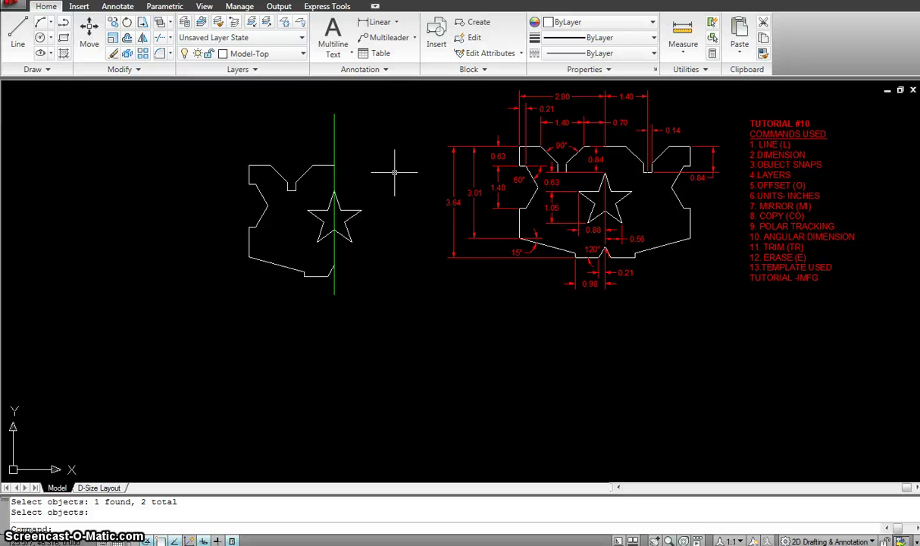
{"action": "right_click", "coordinate": [278, 264]}
{"action": "key", "text": "Escape"}
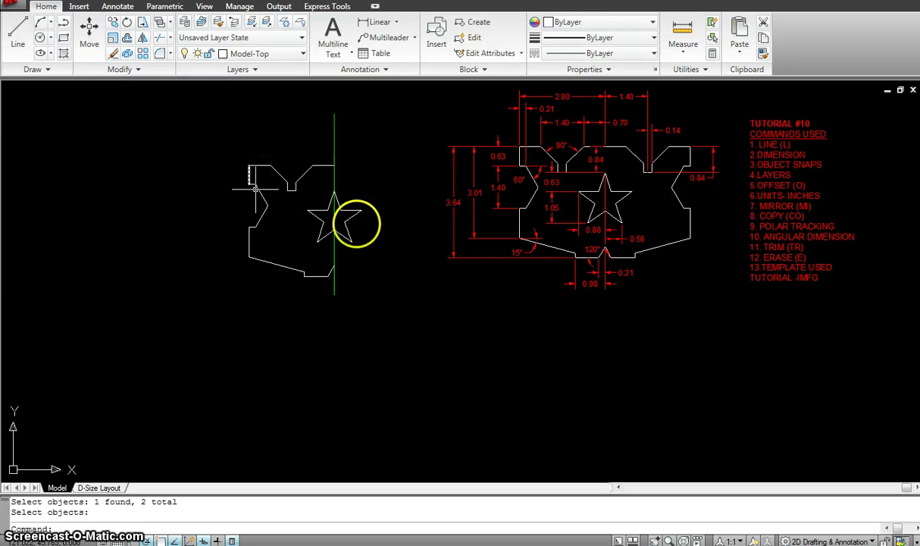
{"action": "middle_click_drag", "start_coordinate": [416, 227], "coordinate": [353, 248]}
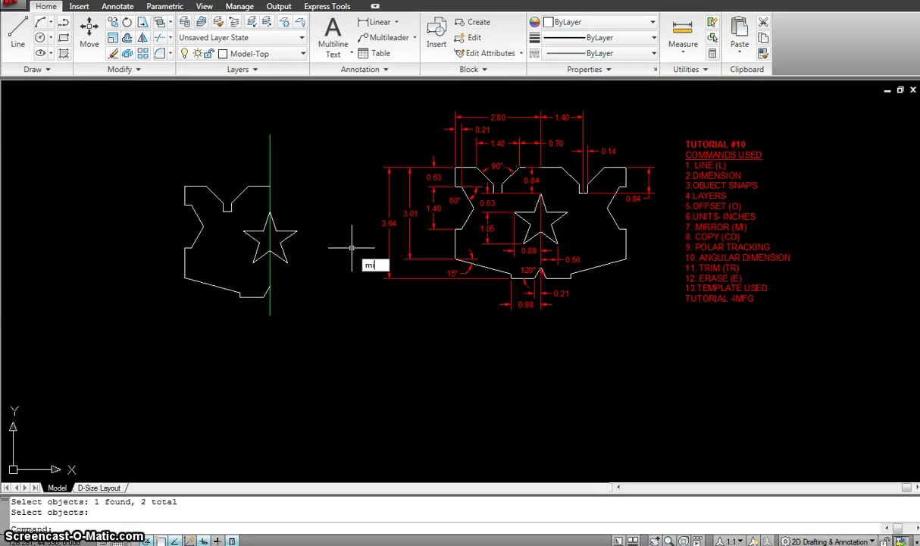
Mirror the half outline across the green axis, keeping the original half.
{"action": "key", "text": "Return"}
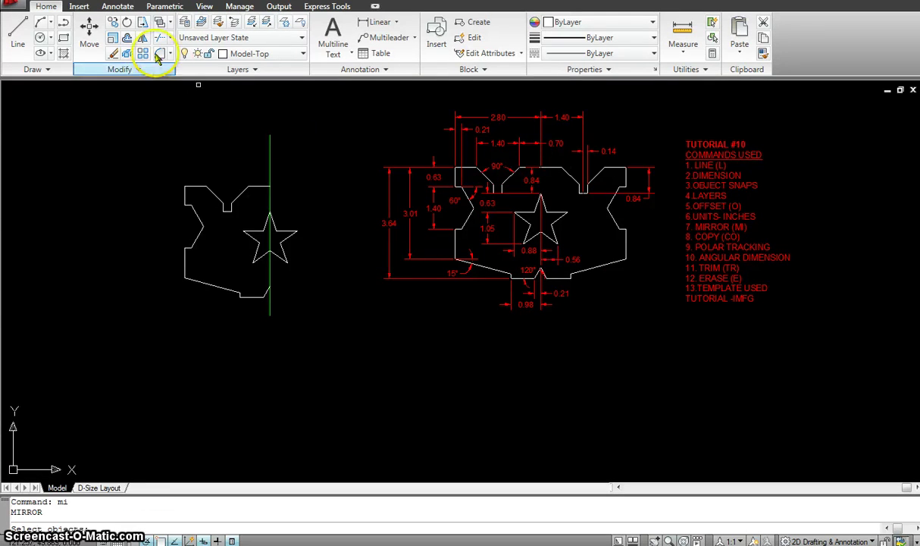
{"action": "left_click", "coordinate": [174, 161]}
{"action": "left_click", "coordinate": [310, 220]}
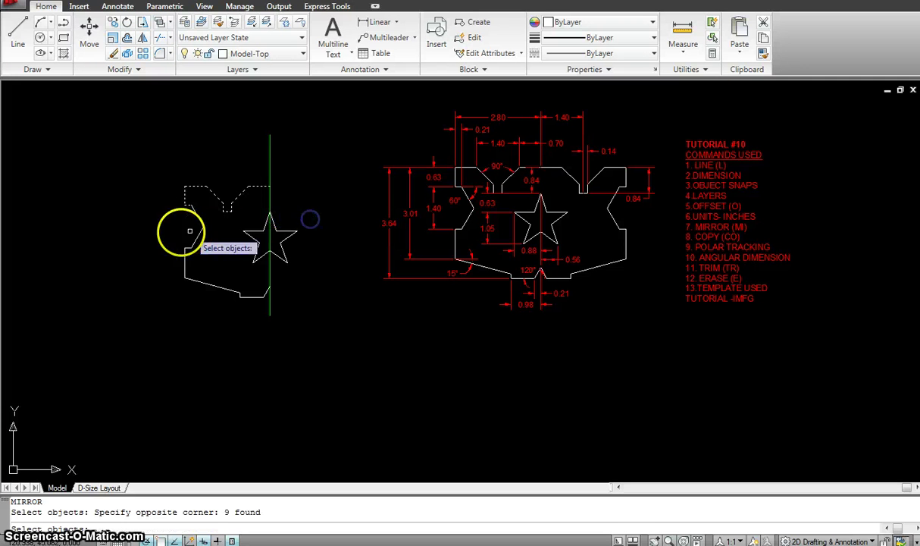
{"action": "left_click", "coordinate": [153, 153]}
{"action": "left_click", "coordinate": [230, 324]}
{"action": "left_click", "coordinate": [163, 265]}
{"action": "left_click", "coordinate": [292, 305]}
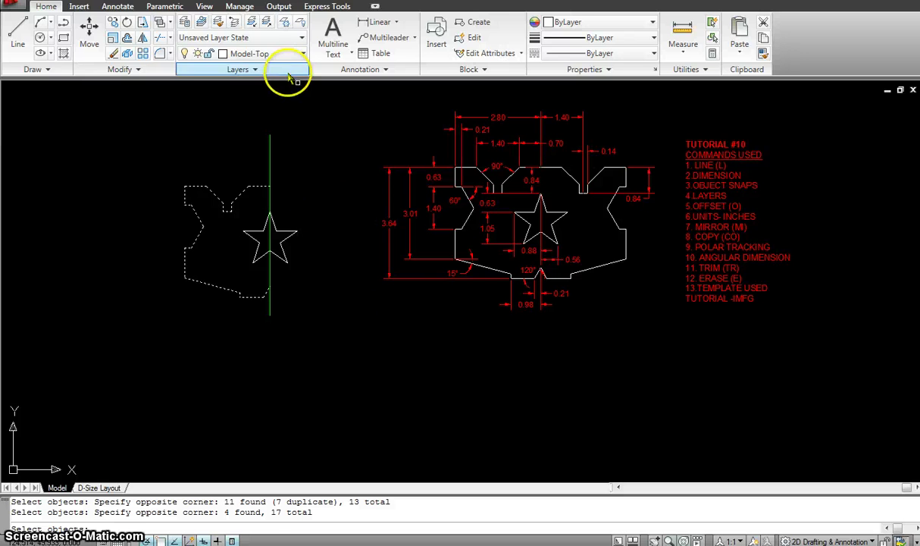
{"action": "key", "text": "Return"}
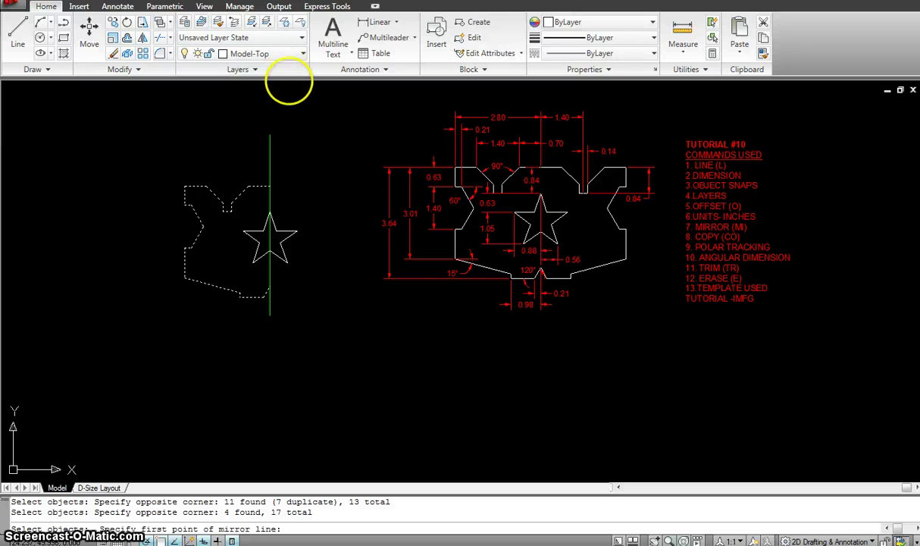
{"action": "left_click", "coordinate": [269, 157]}
{"action": "left_click", "coordinate": [270, 271]}
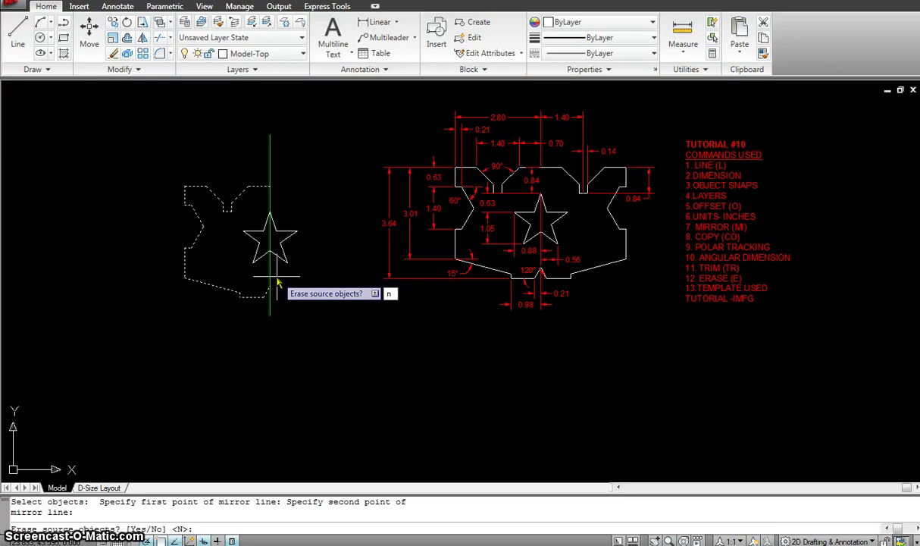
{"action": "type", "text": "n"}
{"action": "key", "text": "Return"}
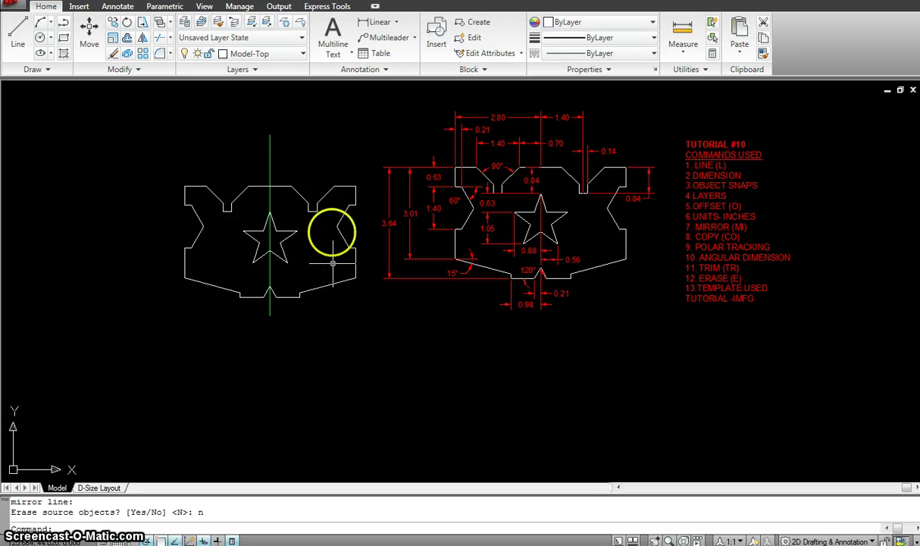
Erase the vertical green centre line.
{"action": "type", "text": "e"}
{"action": "key", "text": "Return"}
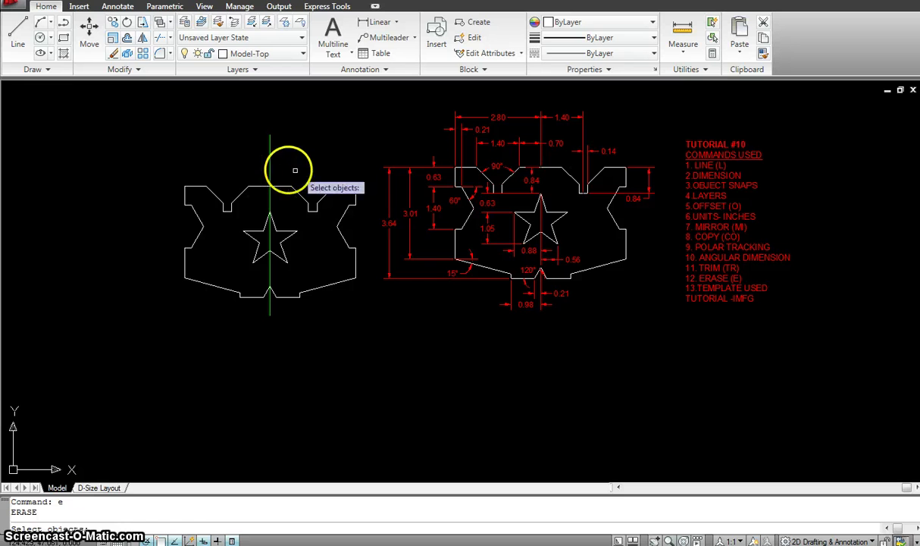
{"action": "left_click", "coordinate": [253, 163]}
{"action": "key", "text": "Return"}
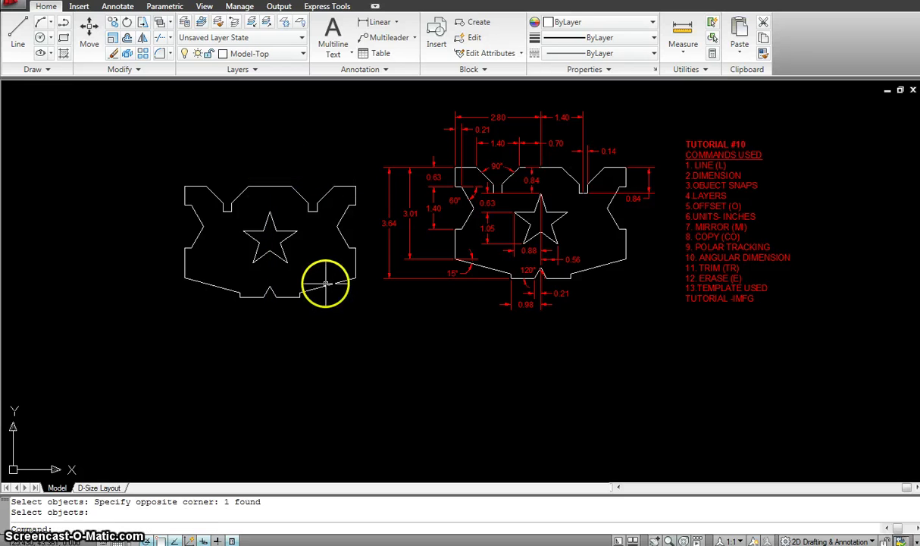
Move the whole plate further left and reframe the view on both drawings.
{"action": "type", "text": "m"}
{"action": "key", "text": "Return"}
{"action": "left_click", "coordinate": [151, 160]}
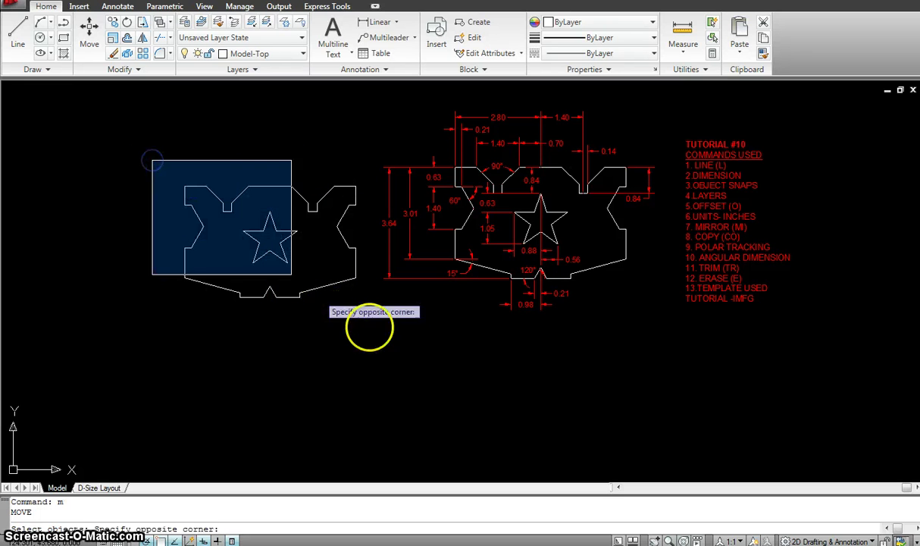
{"action": "left_click", "coordinate": [369, 335]}
{"action": "key", "text": "Return"}
{"action": "left_click", "coordinate": [381, 342]}
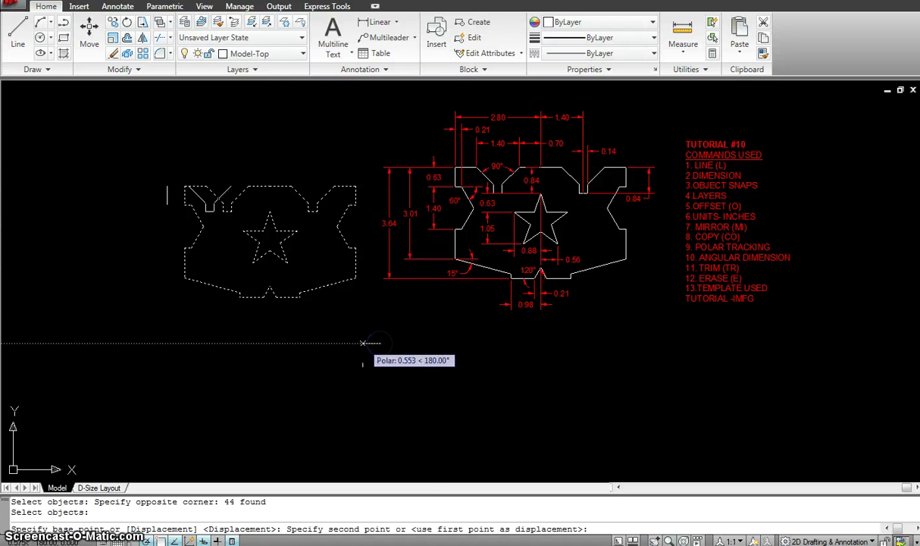
{"action": "left_click", "coordinate": [335, 343]}
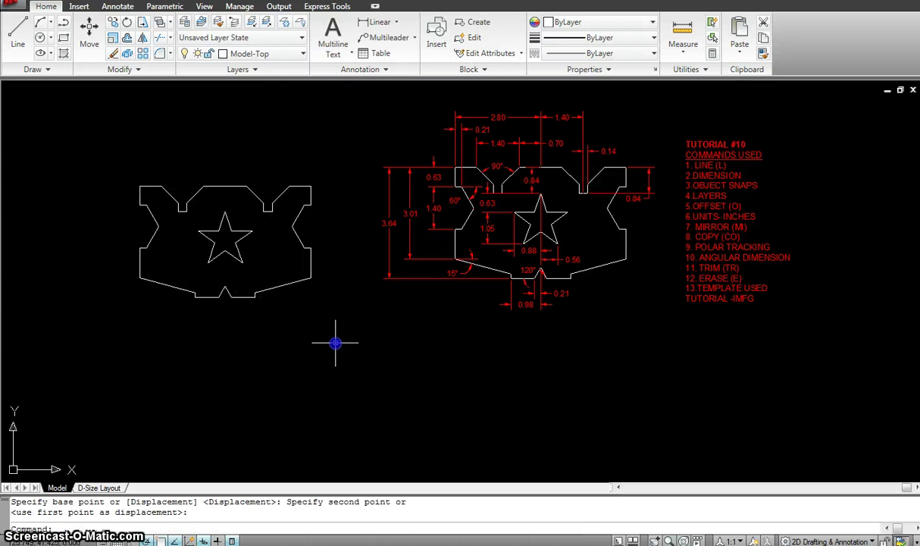
{"action": "mouse_move", "coordinate": [300, 311]}
{"action": "middle_mouse_down"}
{"action": "mouse_move", "coordinate": [421, 321]}
{"action": "mouse_move", "coordinate": [536, 347]}
{"action": "middle_mouse_up"}
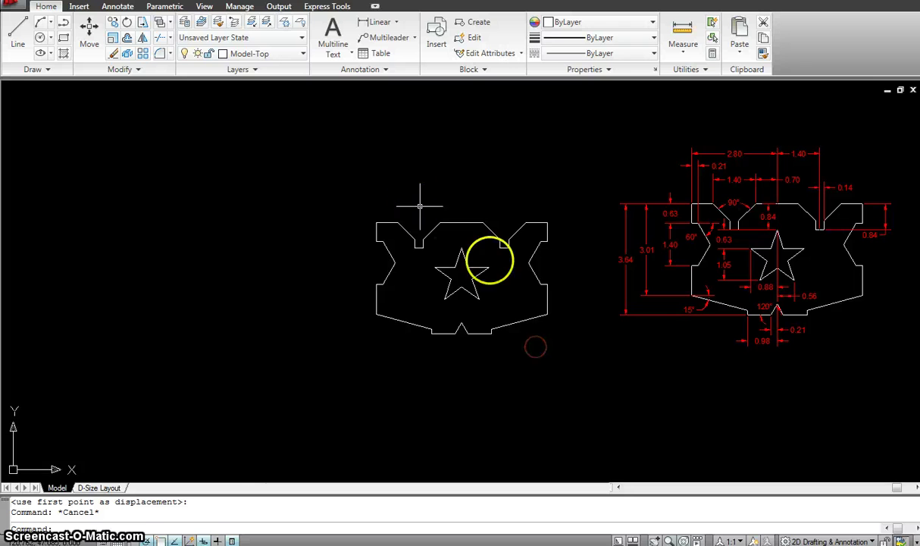
{"action": "mouse_move", "coordinate": [502, 268]}
{"action": "middle_mouse_down"}
{"action": "mouse_move", "coordinate": [464, 247]}
{"action": "mouse_move", "coordinate": [430, 281]}
{"action": "middle_mouse_up"}
{"action": "scroll", "coordinate": [466, 246], "scroll_direction": "up", "scroll_amount": 2}
{"action": "left_click", "coordinate": [373, 24]}
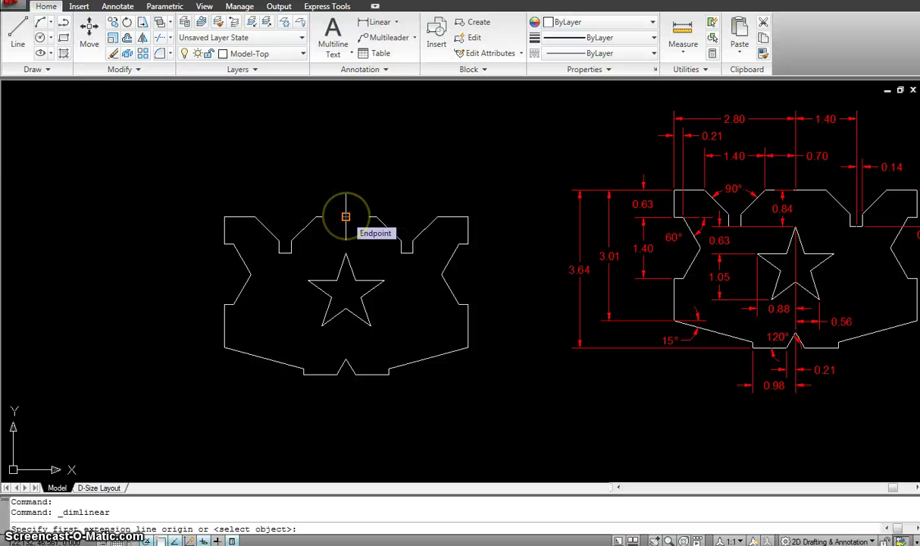
Add the 2.80 top-edge dimension, place it on the Dimensions layer and raise it.
{"action": "left_click", "coordinate": [346, 217]}
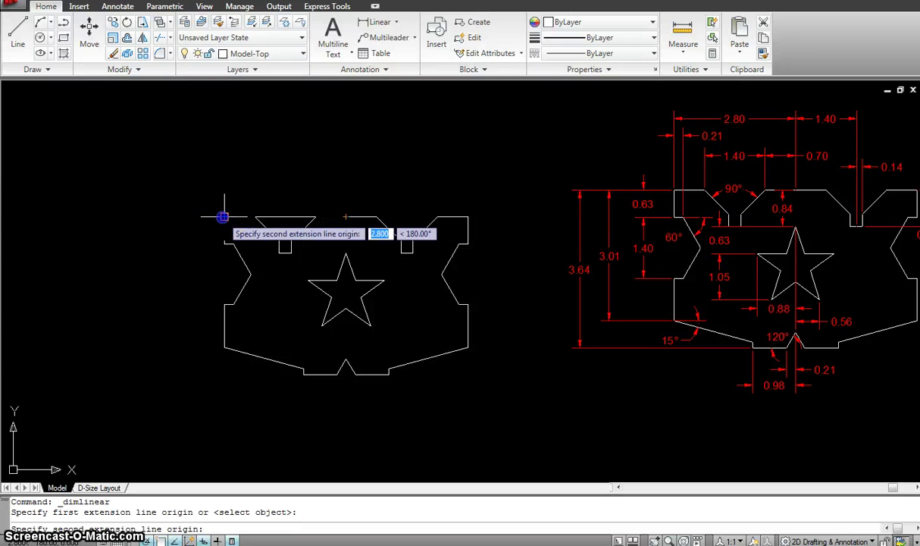
{"action": "left_click", "coordinate": [224, 217]}
{"action": "left_click", "coordinate": [227, 173]}
{"action": "left_click", "coordinate": [302, 150]}
{"action": "left_click", "coordinate": [263, 173]}
{"action": "left_click", "coordinate": [262, 54]}
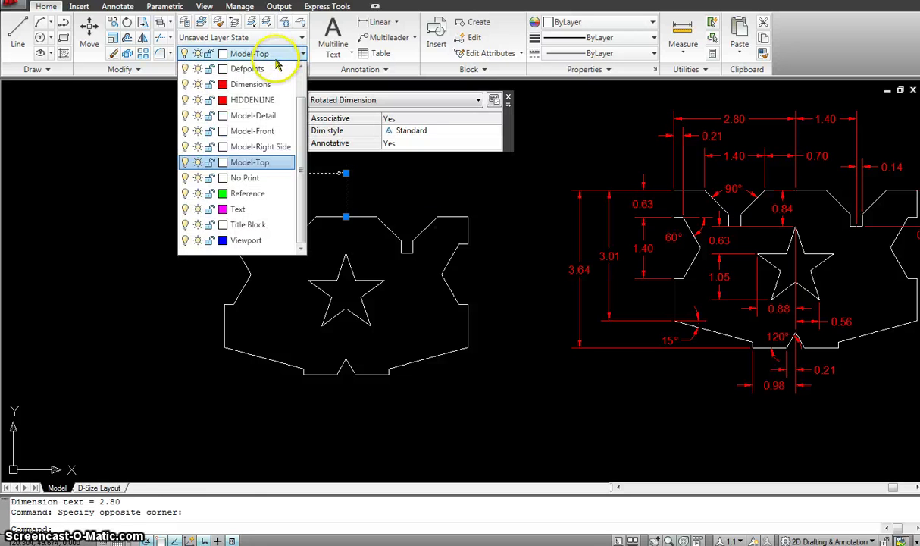
{"action": "left_click", "coordinate": [249, 85]}
{"action": "key", "text": "Escape"}
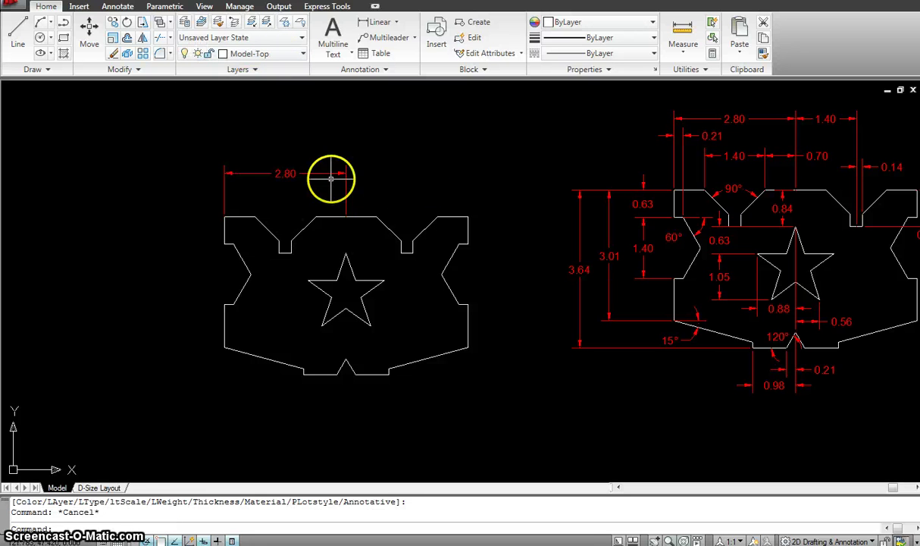
{"action": "left_click", "coordinate": [331, 177]}
{"action": "left_click", "coordinate": [285, 173]}
{"action": "left_click", "coordinate": [285, 142]}
{"action": "key", "text": "Escape"}
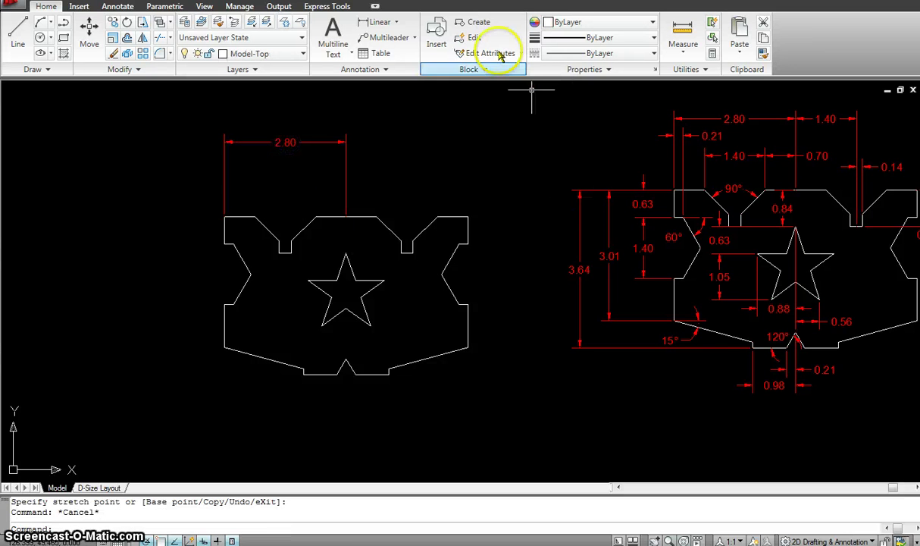
Add the 1.40 notch dimension on the Dimensions layer and make that layer current.
{"action": "left_click", "coordinate": [373, 24]}
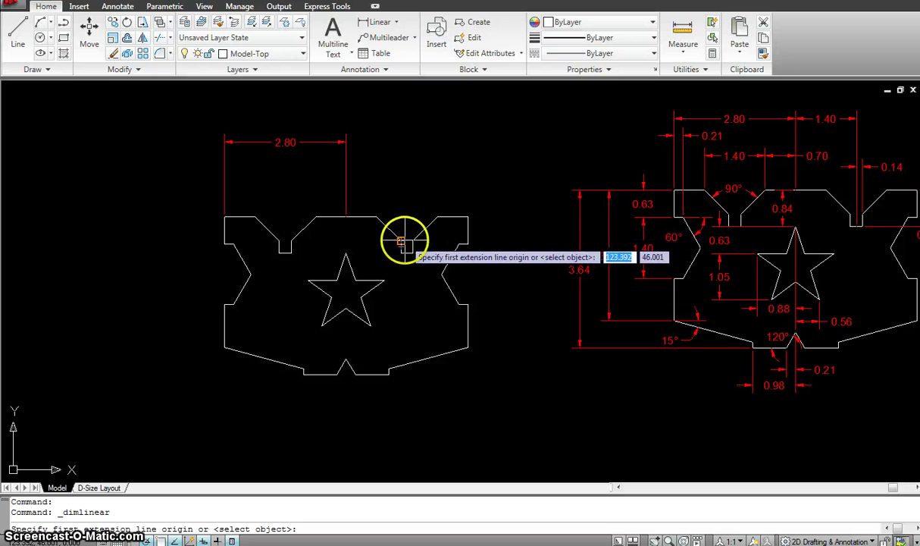
{"action": "left_click", "coordinate": [316, 217]}
{"action": "left_click", "coordinate": [251, 213]}
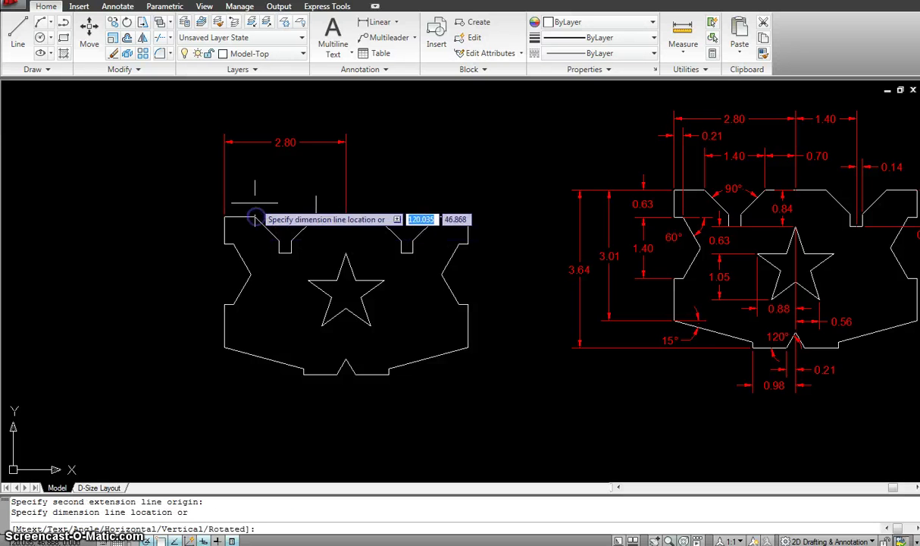
{"action": "left_click", "coordinate": [256, 180]}
{"action": "left_click", "coordinate": [275, 167]}
{"action": "left_click", "coordinate": [263, 182]}
{"action": "left_click", "coordinate": [291, 60]}
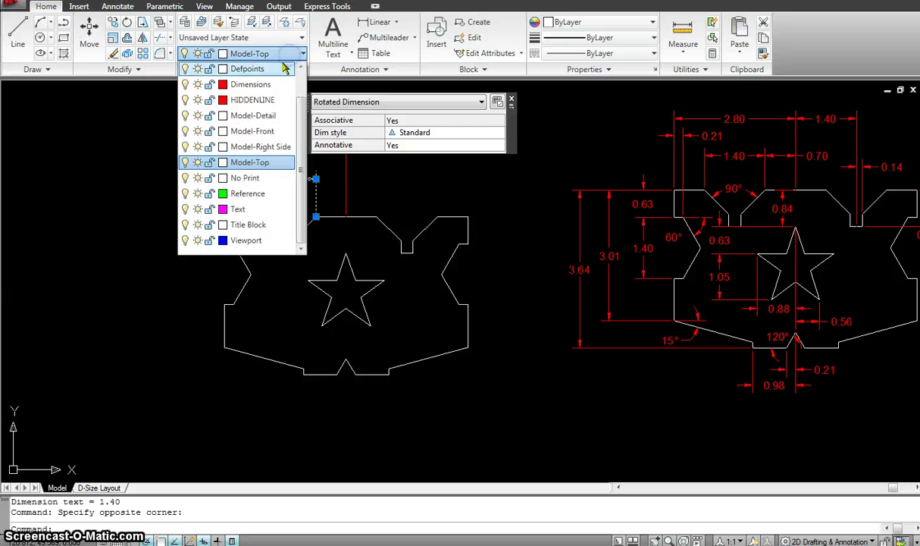
{"action": "left_click", "coordinate": [267, 140]}
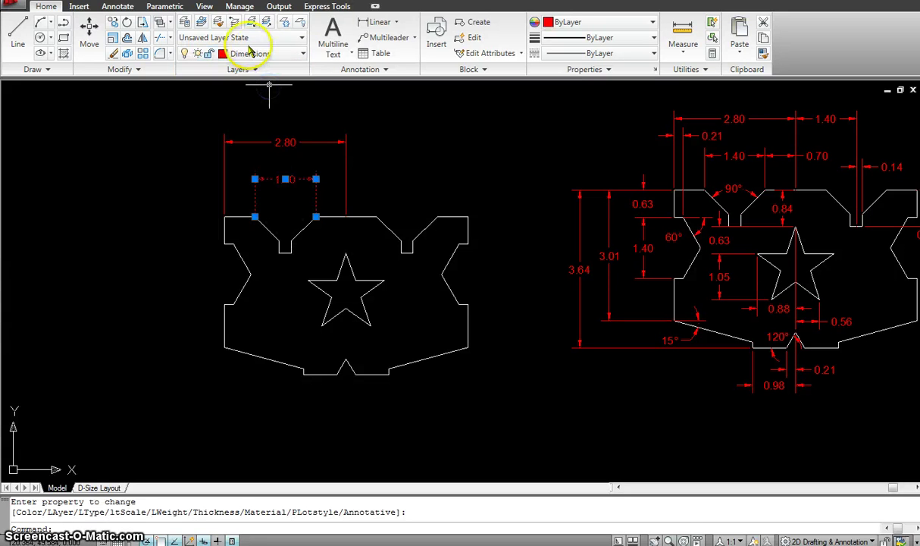
{"action": "left_click", "coordinate": [201, 23]}
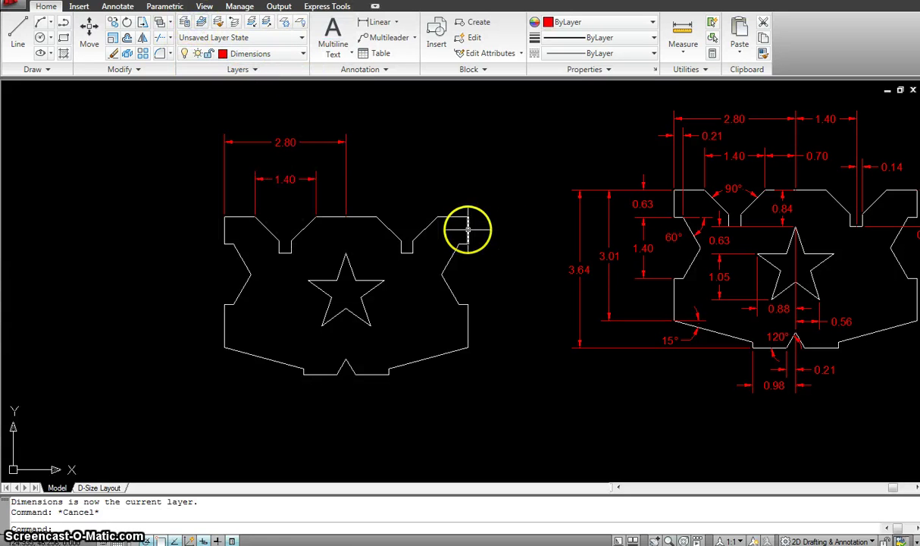
{"action": "key", "text": "Return"}
Add the 3.64 overall height and 3.01 vertical dimensions along the plate's left side.
{"action": "key", "text": "Escape"}
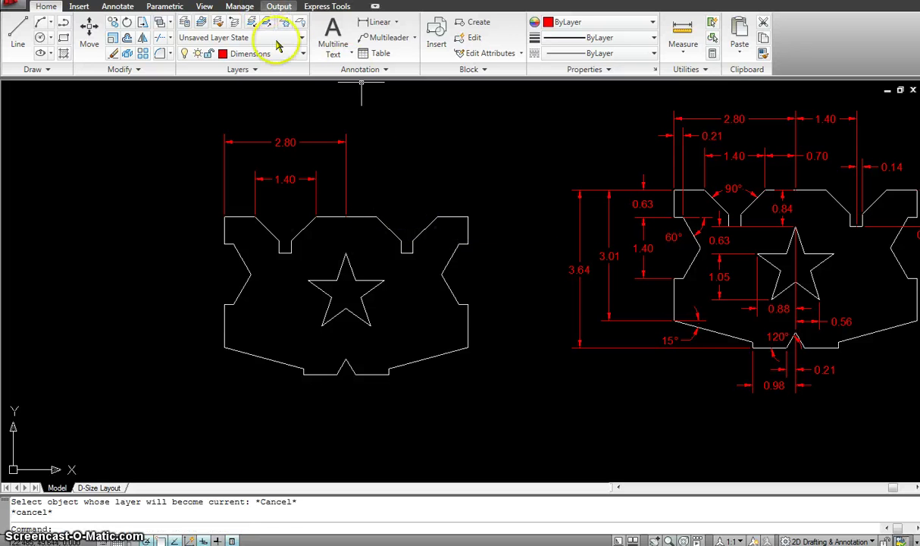
{"action": "left_click", "coordinate": [367, 22]}
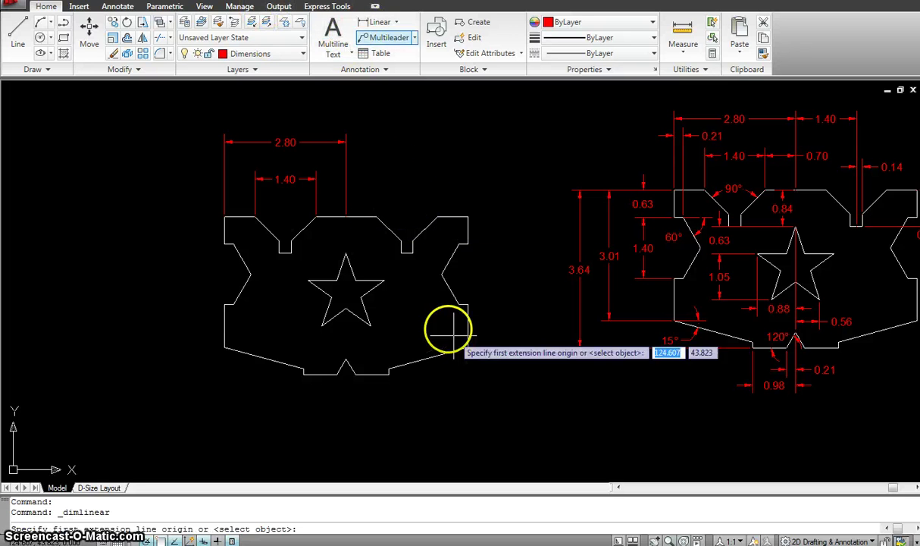
{"action": "left_click", "coordinate": [225, 218]}
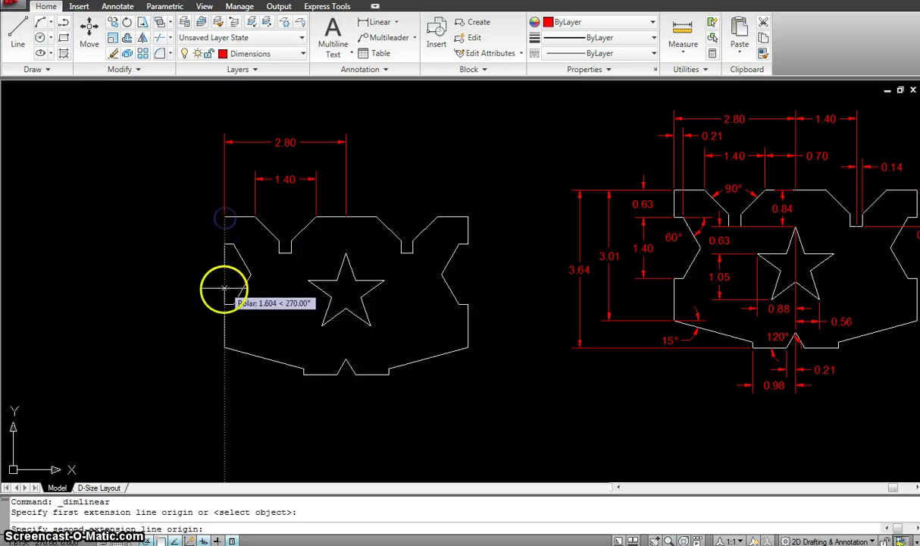
{"action": "left_click", "coordinate": [303, 374]}
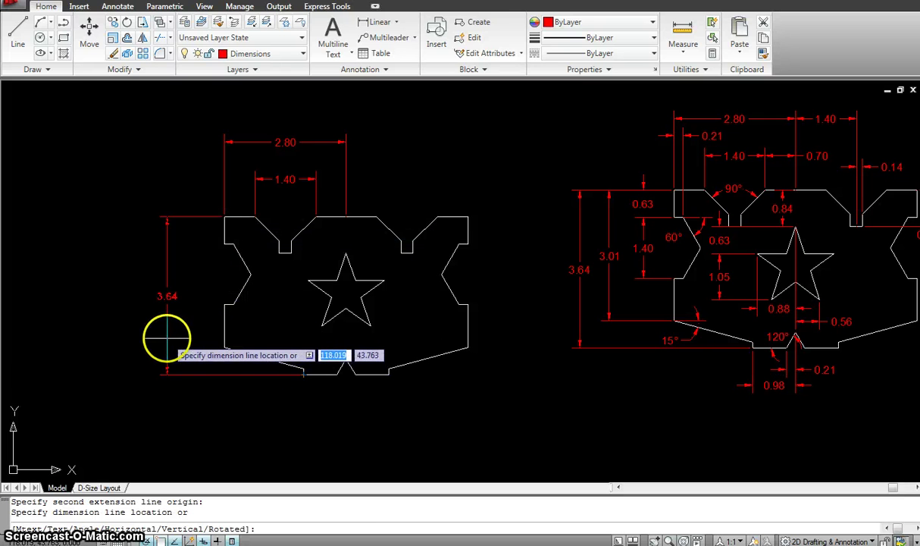
{"action": "left_click", "coordinate": [100, 333]}
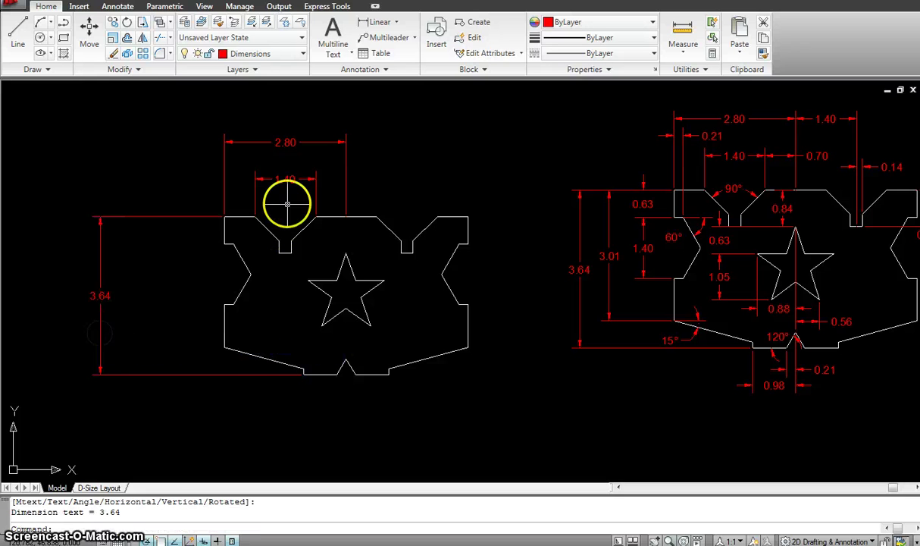
{"action": "key", "text": "Return"}
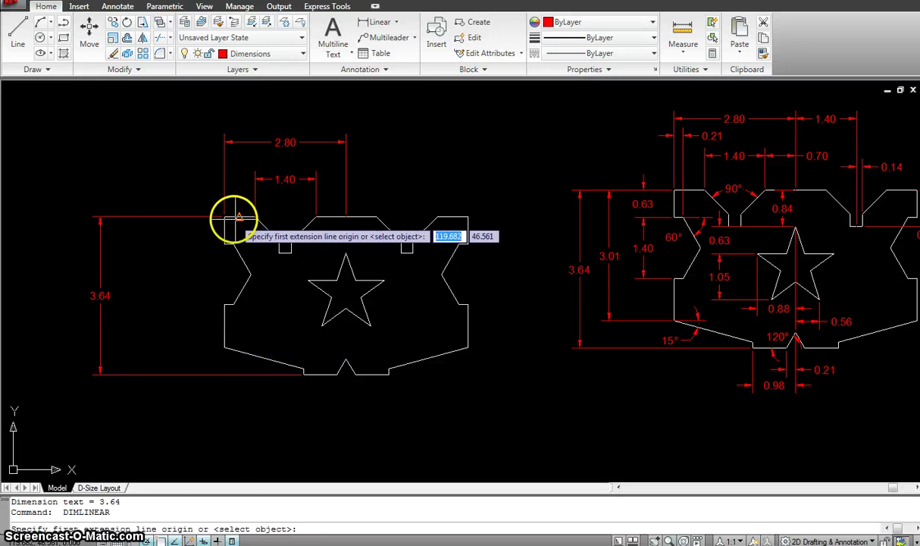
{"action": "left_click", "coordinate": [238, 217]}
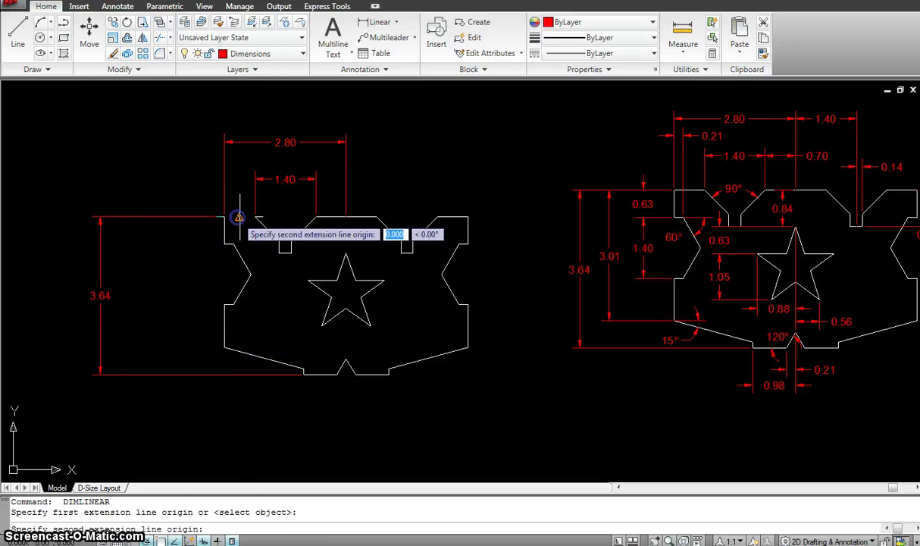
{"action": "left_click", "coordinate": [225, 349]}
{"action": "left_click", "coordinate": [134, 311]}
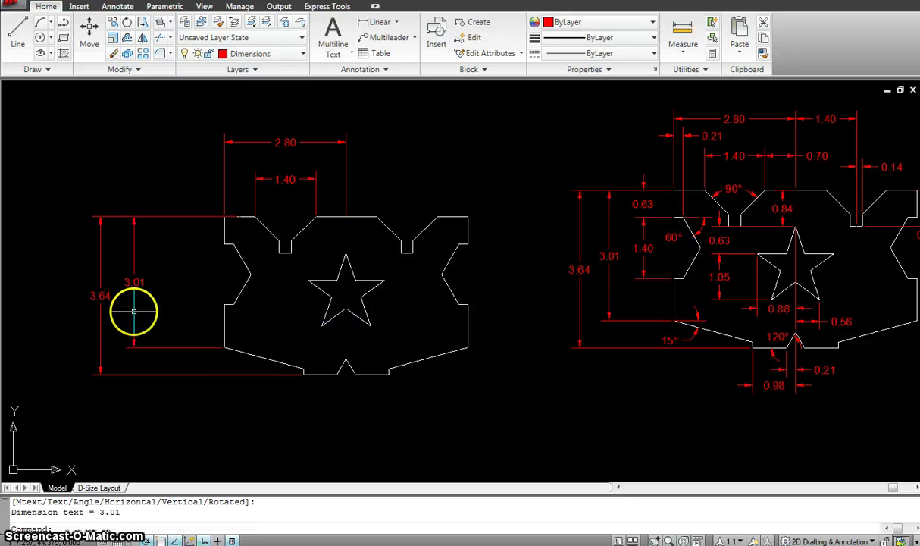
Add the 0.63 and 1.40 vertical dimensions locating the left side notch.
{"action": "key", "text": "Return"}
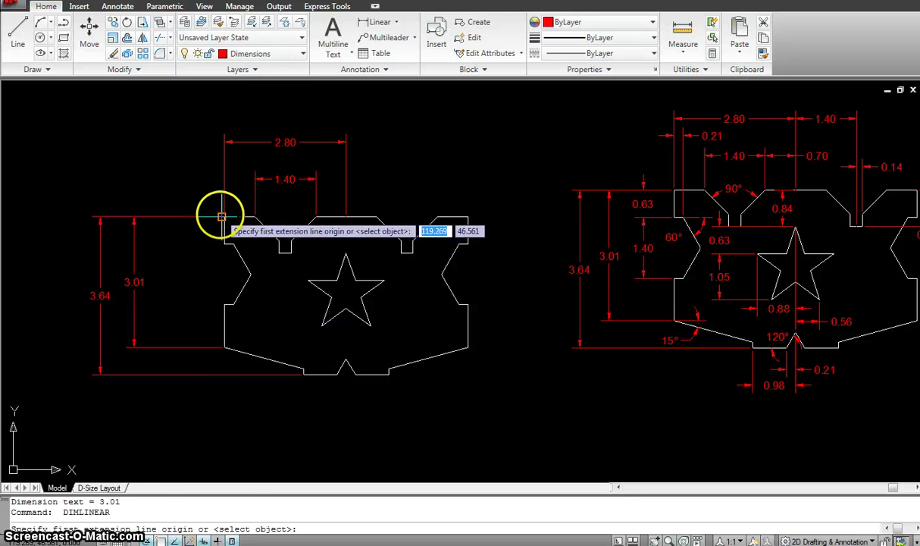
{"action": "left_click", "coordinate": [225, 216]}
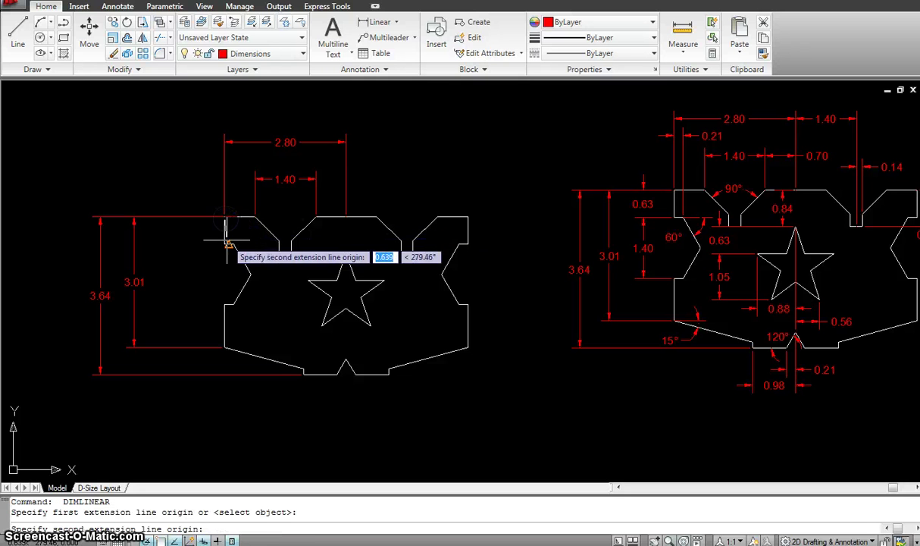
{"action": "left_click", "coordinate": [224, 243]}
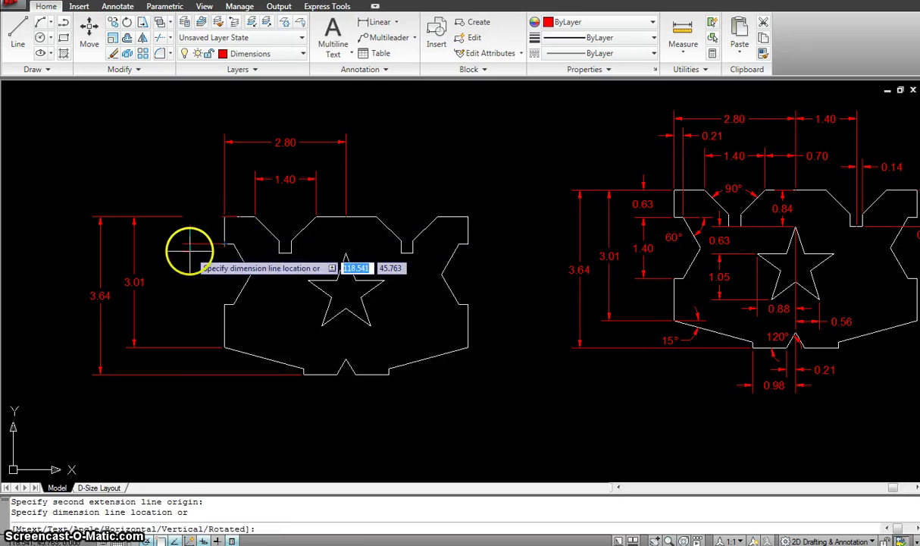
{"action": "left_click", "coordinate": [190, 251]}
{"action": "key", "text": "Return"}
{"action": "left_click", "coordinate": [224, 243]}
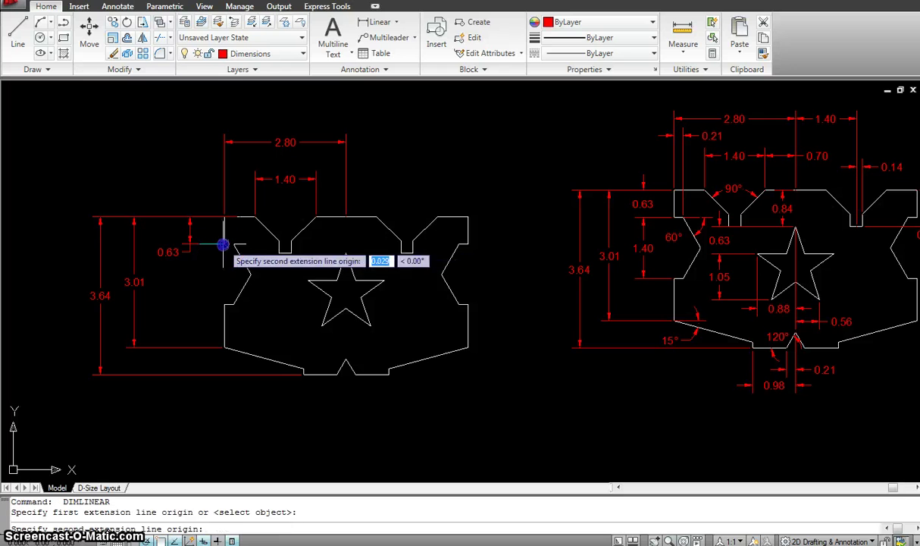
{"action": "left_click", "coordinate": [223, 302]}
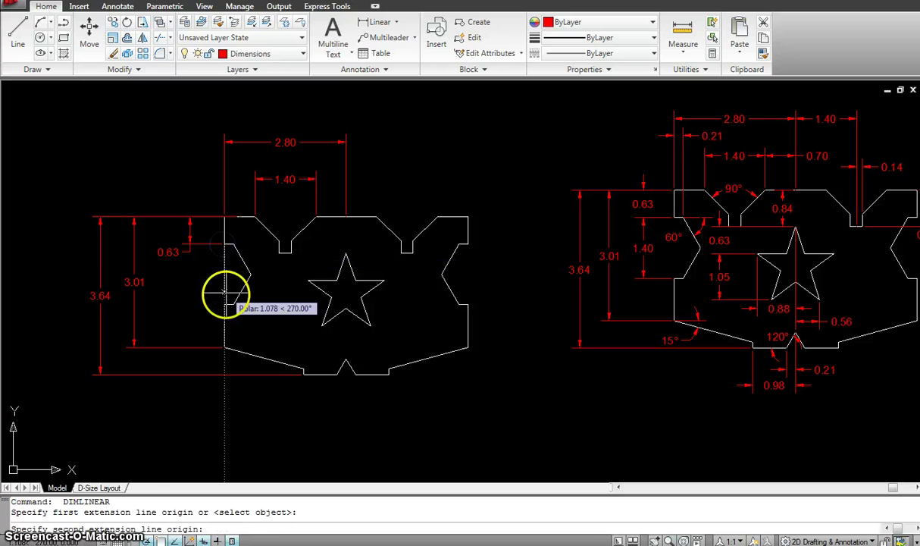
{"action": "left_click", "coordinate": [190, 252]}
{"action": "key", "text": "Return"}
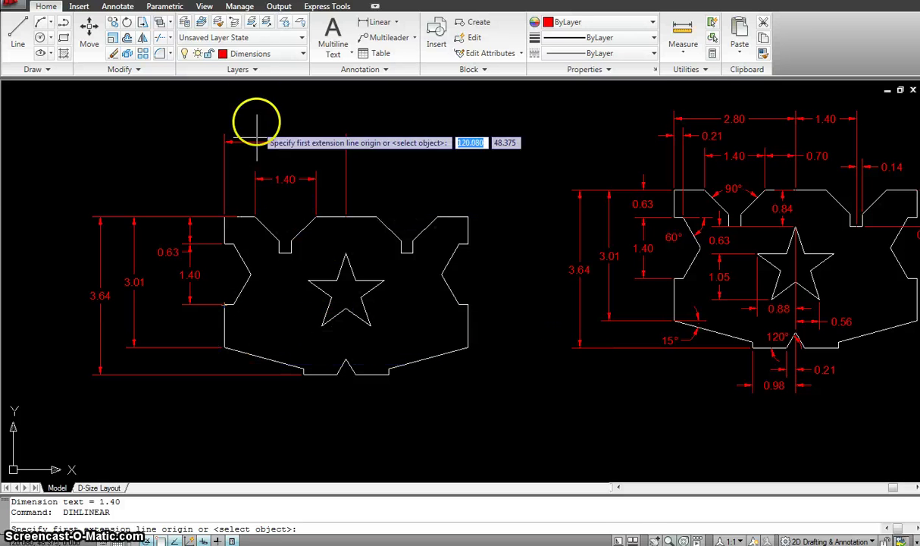
Place 90° angular dimensions in the left and right top V-notches.
{"action": "left_click", "coordinate": [396, 23]}
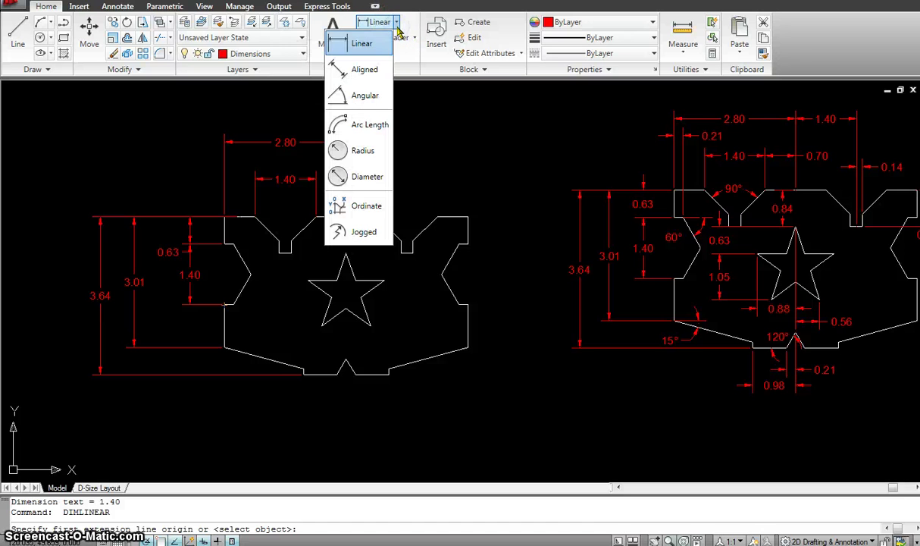
{"action": "left_click", "coordinate": [362, 95]}
{"action": "left_click", "coordinate": [271, 233]}
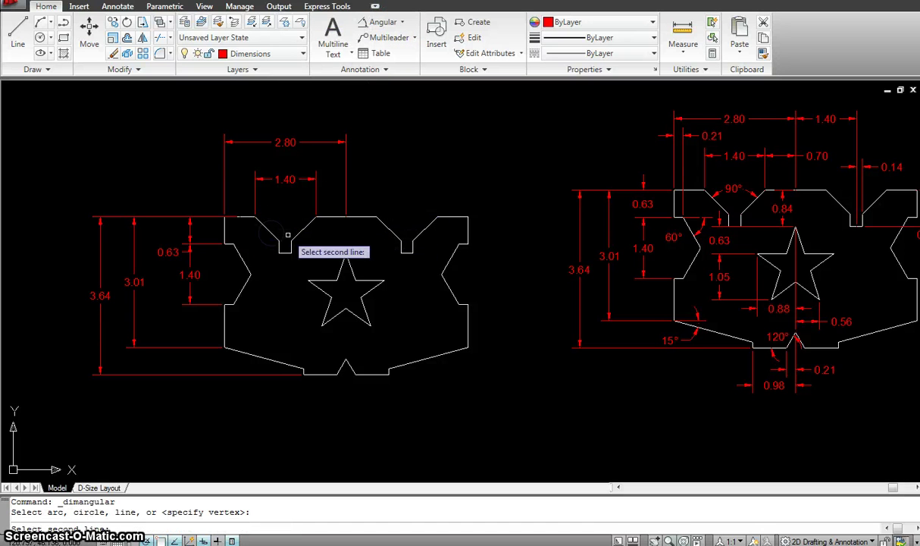
{"action": "left_click", "coordinate": [297, 234]}
{"action": "left_click", "coordinate": [285, 216]}
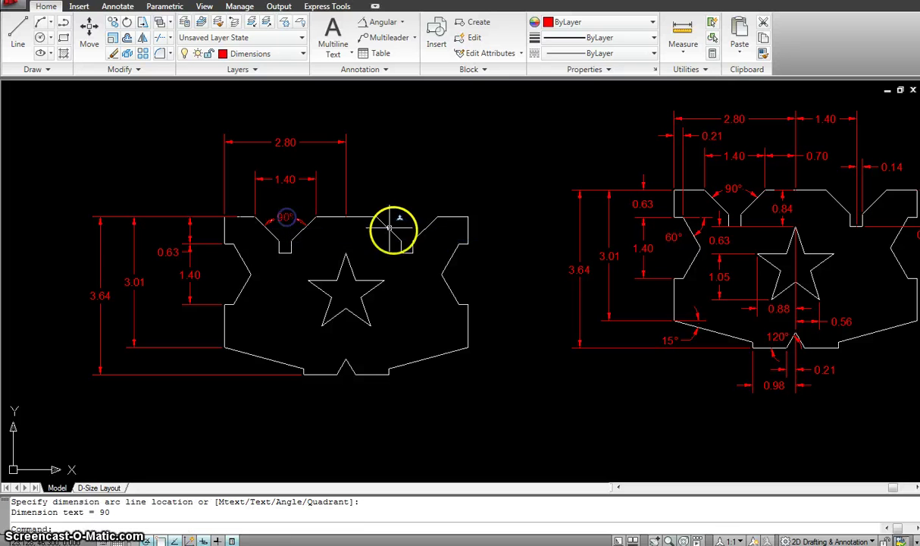
{"action": "key", "text": "Return"}
{"action": "left_click", "coordinate": [396, 232]}
{"action": "left_click", "coordinate": [424, 232]}
{"action": "left_click", "coordinate": [411, 218]}
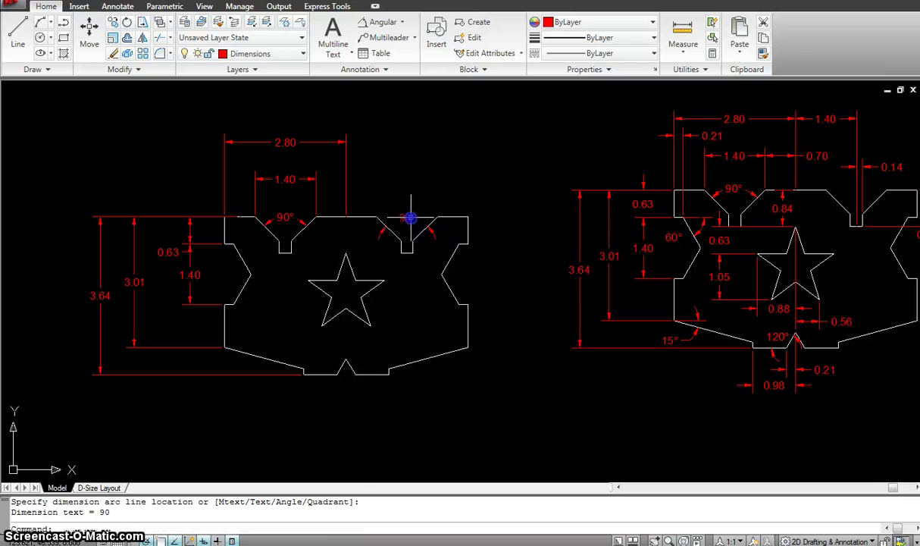
Place a 120° angular dimension at the plate's bottom notch.
{"action": "mouse_move", "coordinate": [421, 289]}
{"action": "middle_mouse_down"}
{"action": "mouse_move", "coordinate": [379, 253]}
{"action": "mouse_move", "coordinate": [340, 270]}
{"action": "middle_mouse_up"}
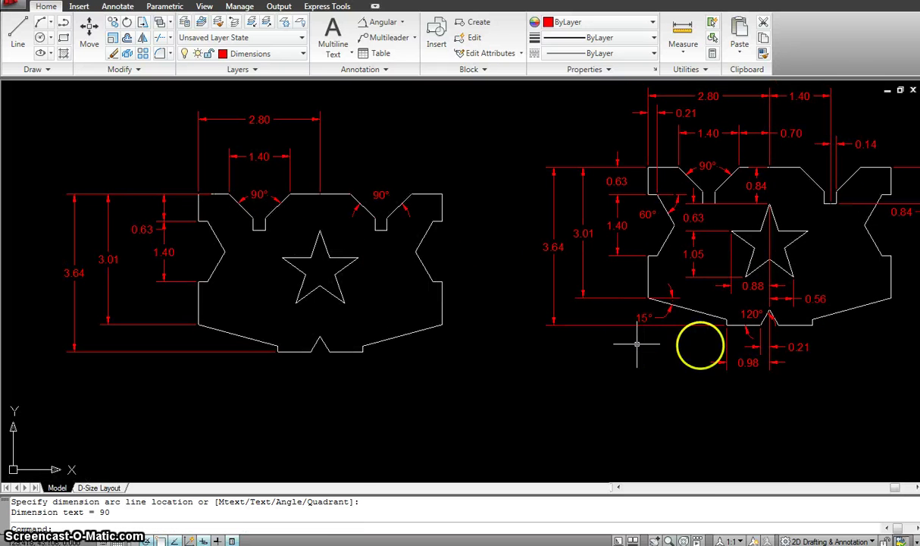
{"action": "scroll", "coordinate": [332, 340], "scroll_direction": "up", "scroll_amount": 2}
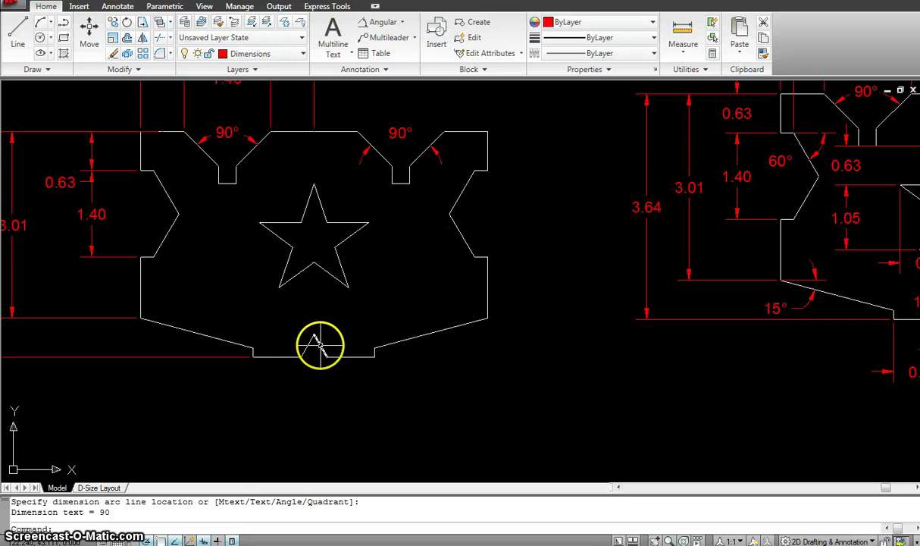
{"action": "key", "text": "Return"}
{"action": "left_click", "coordinate": [304, 345]}
{"action": "left_click", "coordinate": [288, 353]}
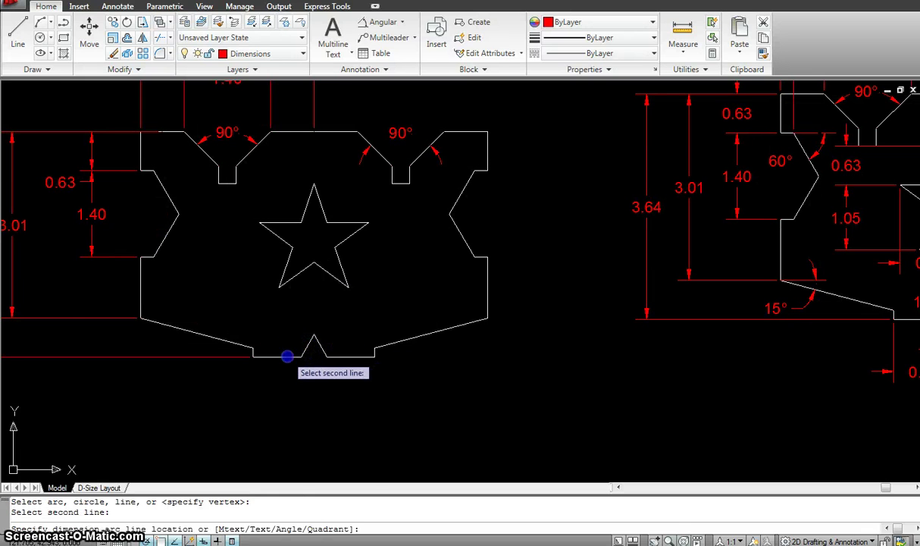
{"action": "scroll", "coordinate": [281, 349], "scroll_direction": "up", "scroll_amount": 3}
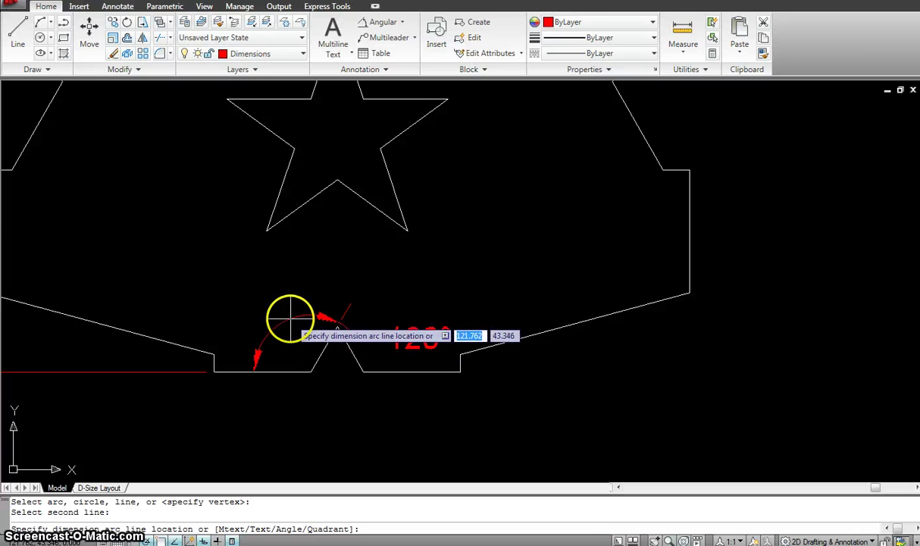
{"action": "left_click", "coordinate": [291, 319]}
{"action": "scroll", "coordinate": [436, 266], "scroll_direction": "down", "scroll_amount": 5}
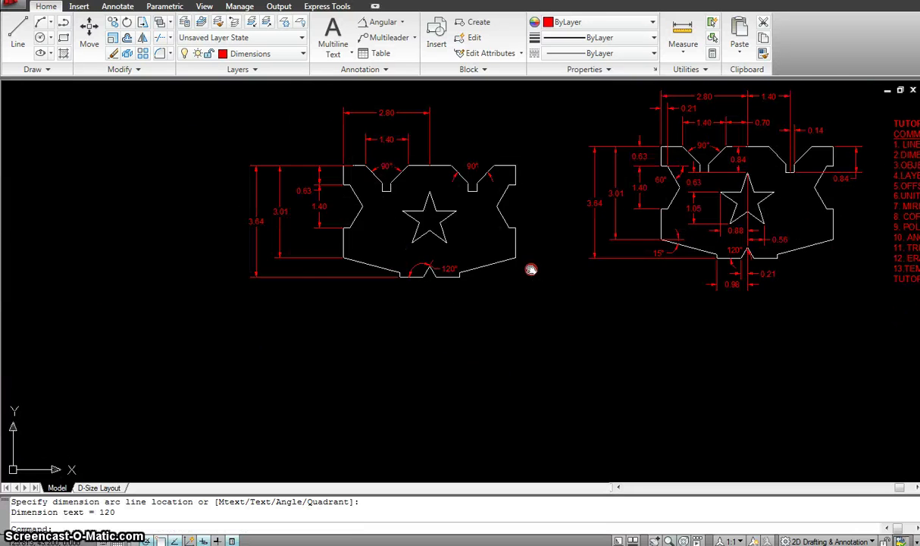
{"action": "scroll", "coordinate": [484, 267], "scroll_direction": "up", "scroll_amount": 4}
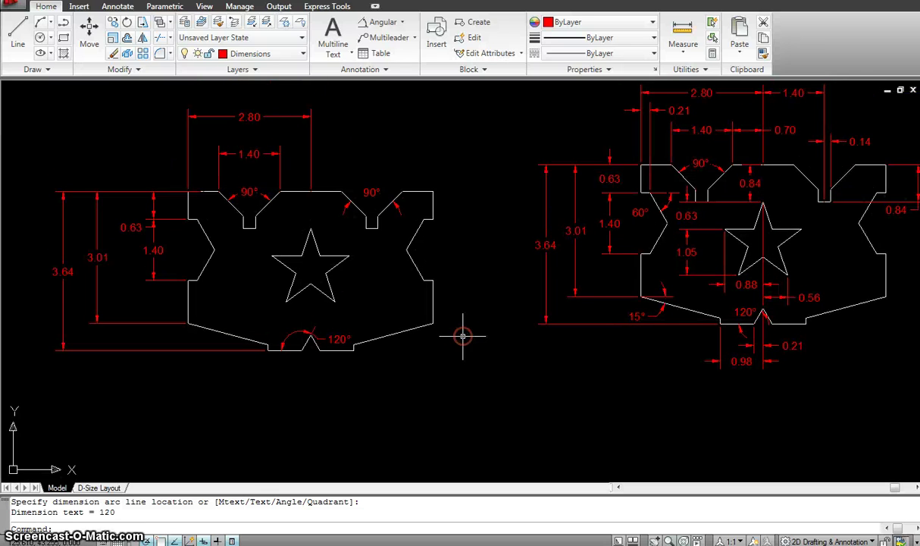
Add a 0.98 linear dimension below the bottom notch, from its apex to its left corner.
{"action": "middle_click_drag", "start_coordinate": [464, 331], "coordinate": [431, 319]}
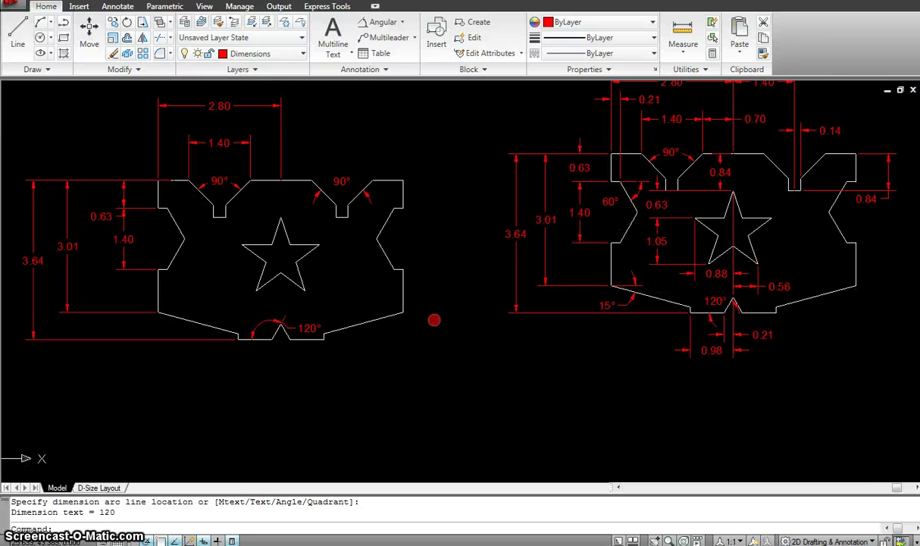
{"action": "left_click", "coordinate": [402, 22]}
{"action": "left_click", "coordinate": [362, 45]}
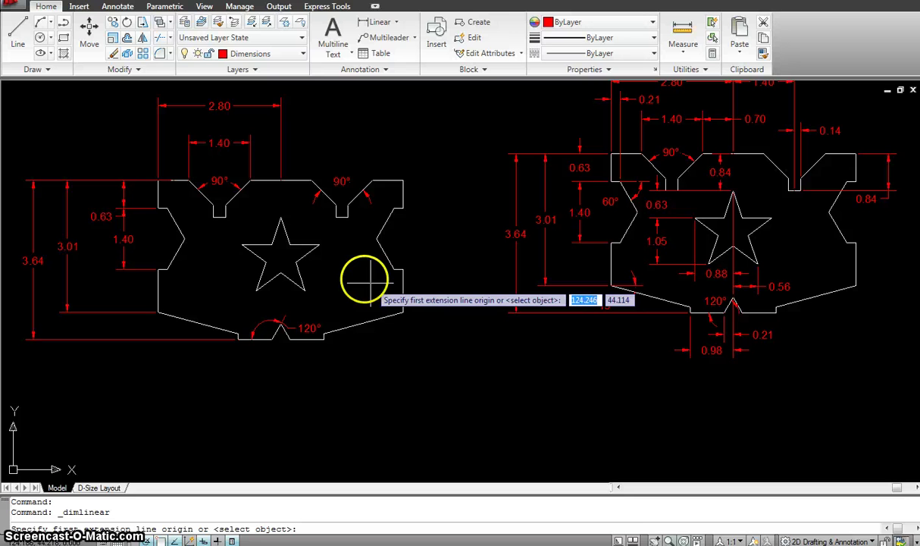
{"action": "scroll", "coordinate": [277, 327], "scroll_direction": "up", "scroll_amount": 5}
{"action": "left_click", "coordinate": [270, 316]}
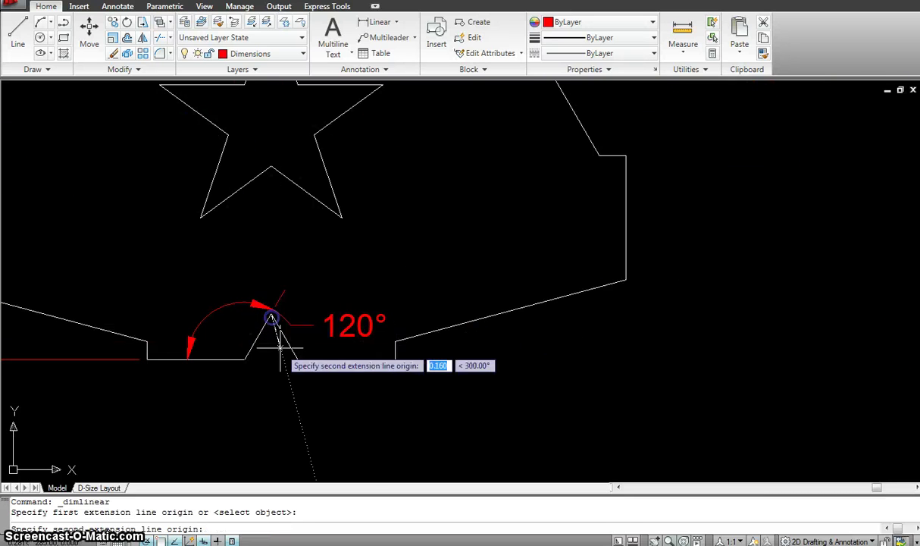
{"action": "scroll", "coordinate": [280, 353], "scroll_direction": "down", "scroll_amount": 5}
{"action": "middle_click_drag", "start_coordinate": [272, 376], "coordinate": [269, 366]}
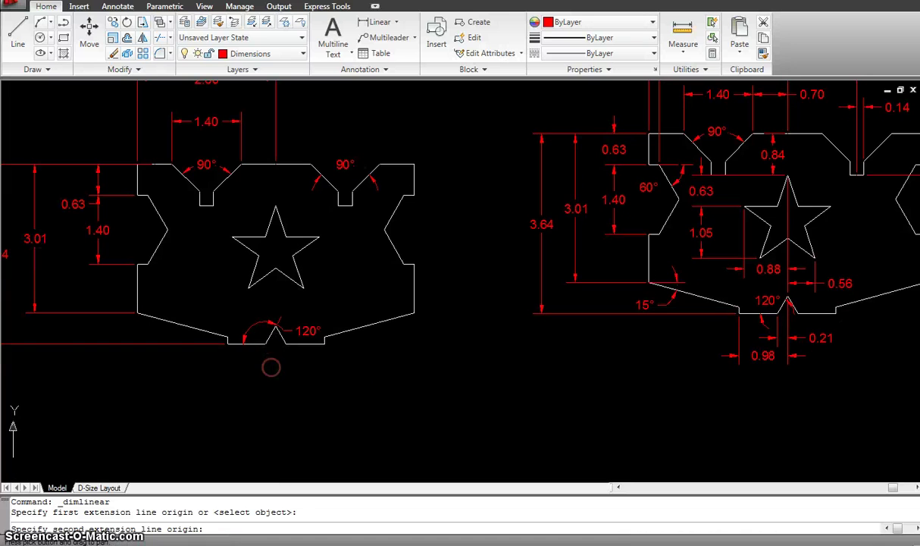
{"action": "left_click", "coordinate": [228, 345]}
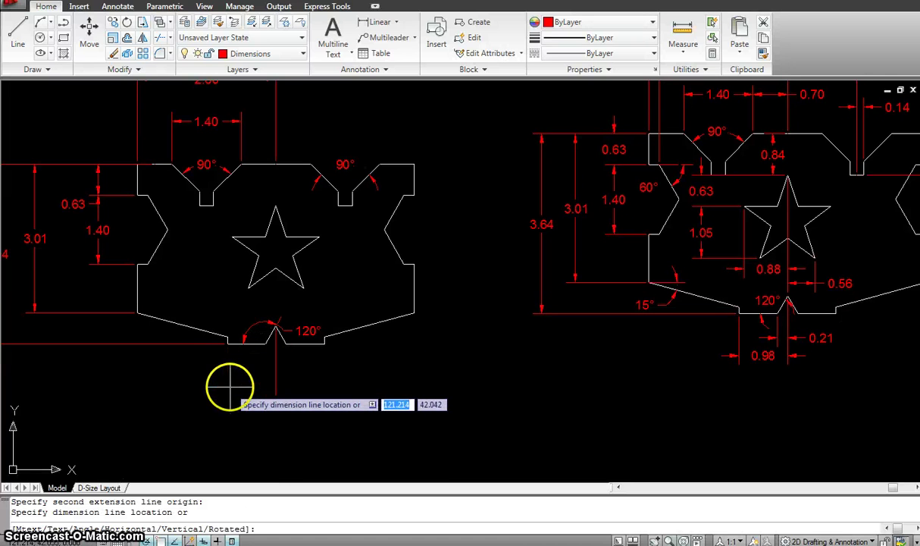
{"action": "left_click", "coordinate": [230, 384]}
{"action": "scroll", "coordinate": [271, 371], "scroll_direction": "up", "scroll_amount": 2}
Add a 0.20 linear dimension below the bottom notch apex.
{"action": "key", "text": "Return"}
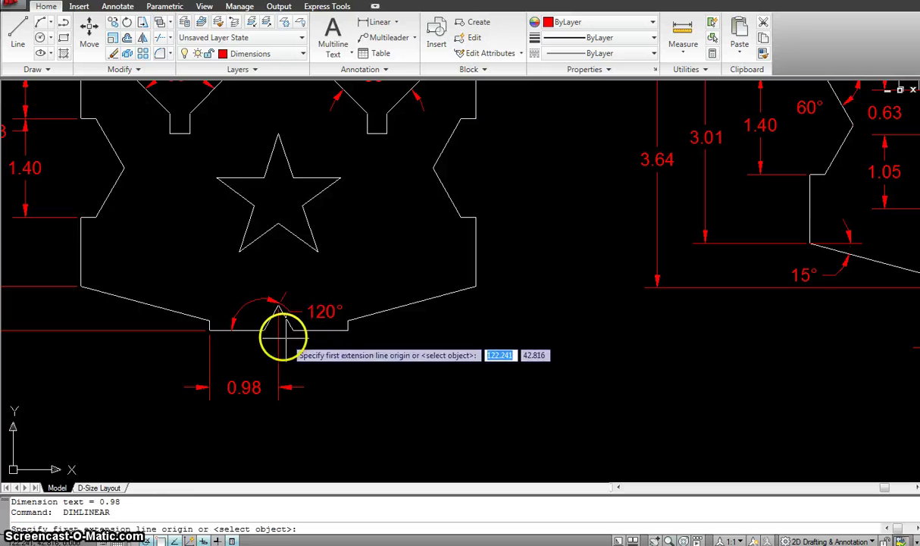
{"action": "left_click", "coordinate": [278, 331]}
{"action": "left_click", "coordinate": [266, 331]}
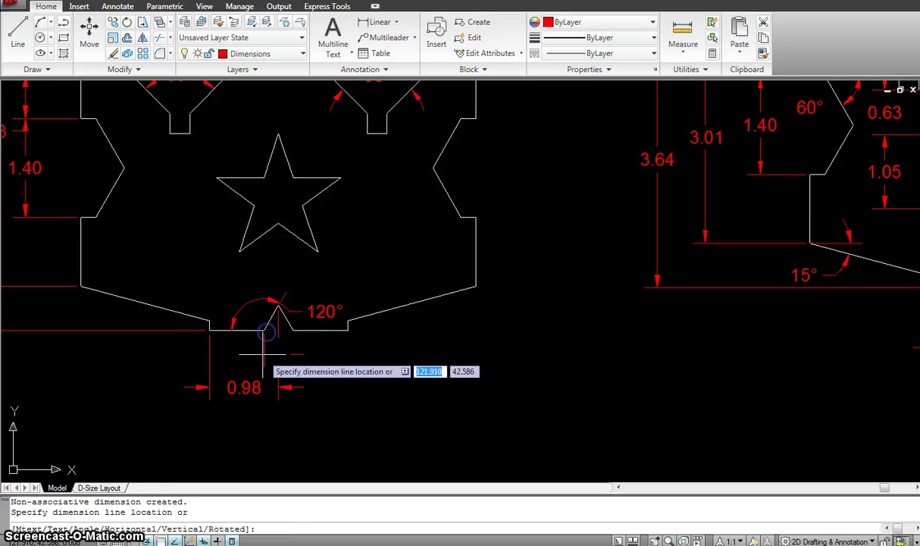
{"action": "left_click", "coordinate": [263, 357]}
Start repositioning the 0.98 dimension text, then cancel the change.
{"action": "left_click", "coordinate": [258, 387]}
{"action": "left_click", "coordinate": [244, 387]}
{"action": "scroll", "coordinate": [242, 434], "scroll_direction": "up", "scroll_amount": 2}
{"action": "scroll", "coordinate": [242, 434], "scroll_direction": "down", "scroll_amount": 4}
{"action": "key", "text": "Escape"}
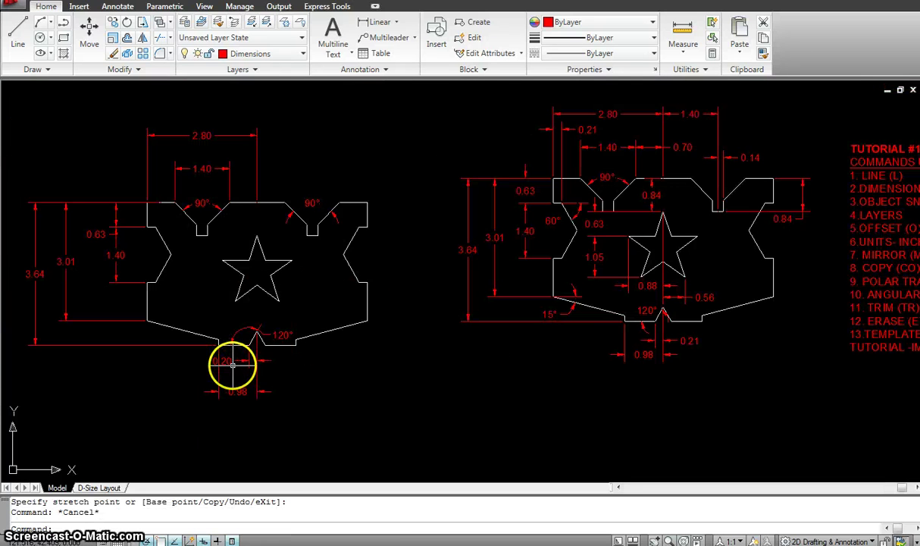
Move the 0.20 dimension text to the left of the notch and pan back to the plate.
{"action": "left_click", "coordinate": [231, 364]}
{"action": "scroll", "coordinate": [232, 365], "scroll_direction": "up", "scroll_amount": 3}
{"action": "left_click", "coordinate": [204, 355]}
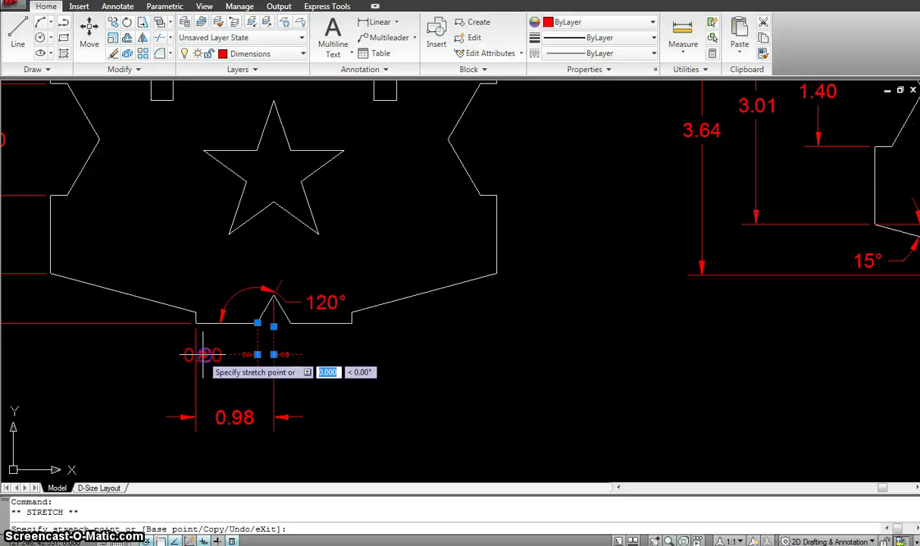
{"action": "left_click", "coordinate": [163, 367]}
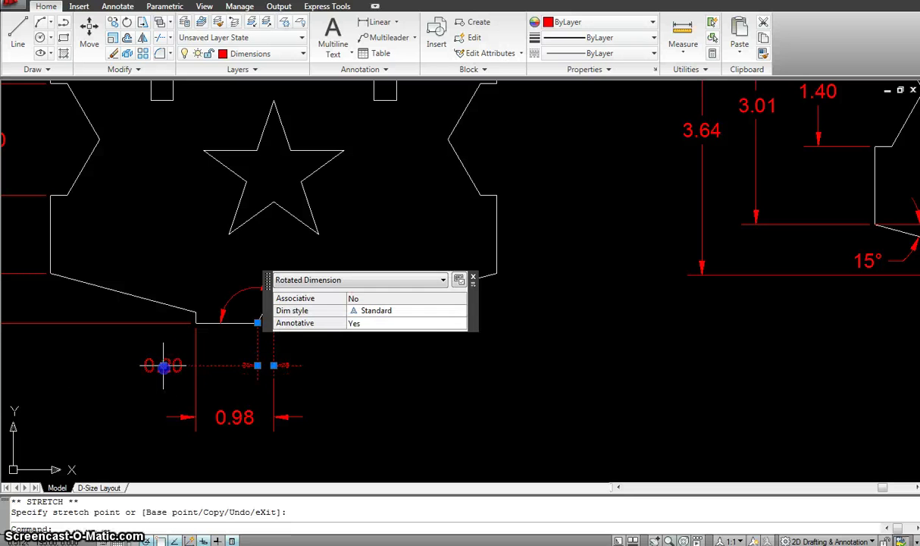
{"action": "key", "text": "Escape"}
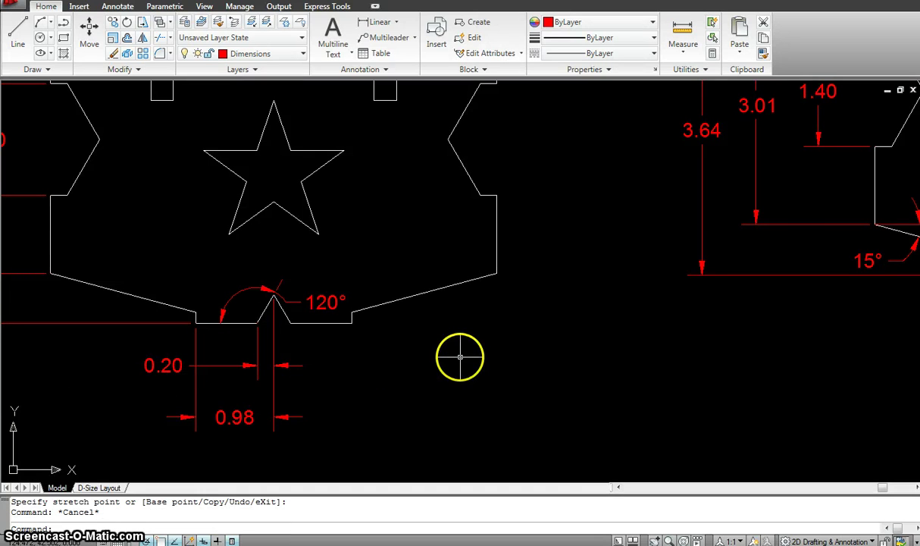
{"action": "scroll", "coordinate": [663, 311], "scroll_direction": "down", "scroll_amount": 5}
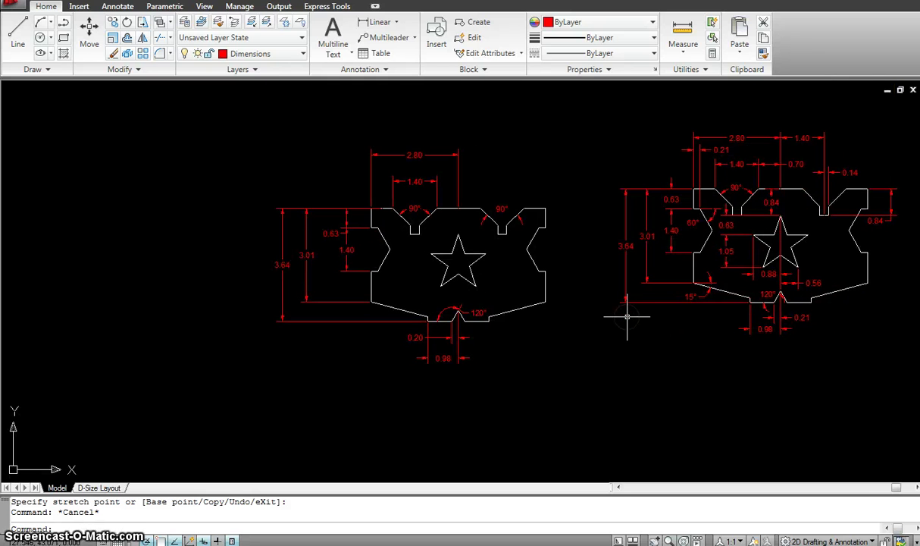
{"action": "scroll", "coordinate": [426, 282], "scroll_direction": "up", "scroll_amount": 2}
{"action": "middle_click_drag", "start_coordinate": [528, 275], "coordinate": [459, 274]}
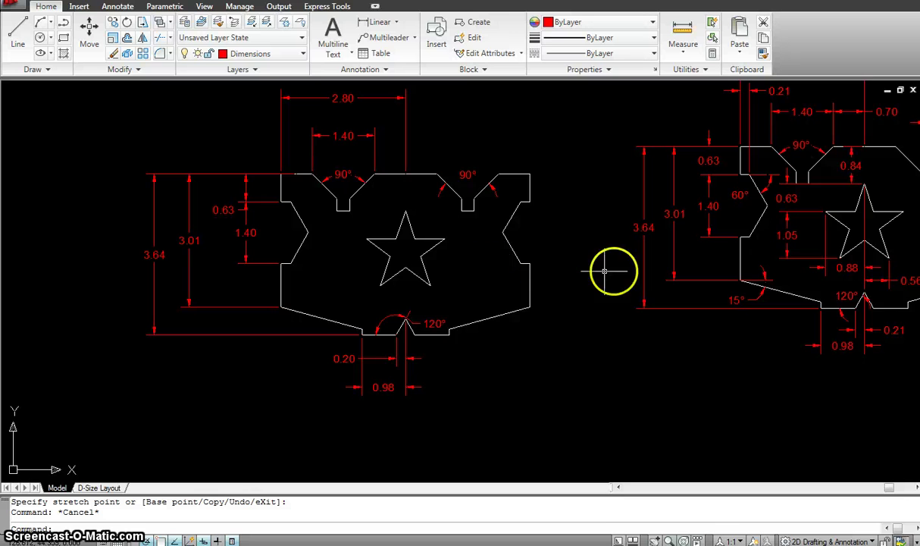
{"action": "mouse_move", "coordinate": [614, 271]}
{"action": "middle_mouse_down"}
{"action": "mouse_move", "coordinate": [562, 270]}
{"action": "mouse_move", "coordinate": [522, 281]}
{"action": "middle_mouse_up"}
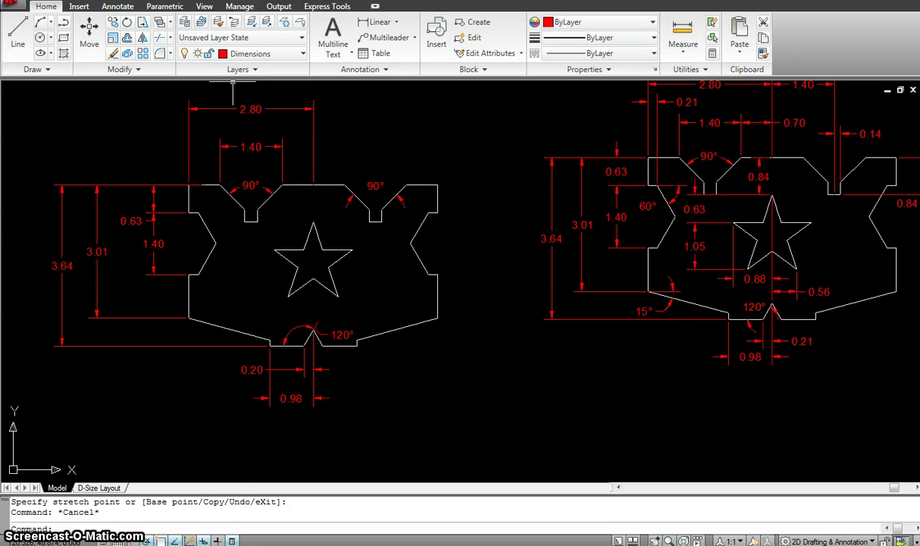
Add the 0.56 linear dimension to the star's lower-right tip.
{"action": "left_click", "coordinate": [377, 21]}
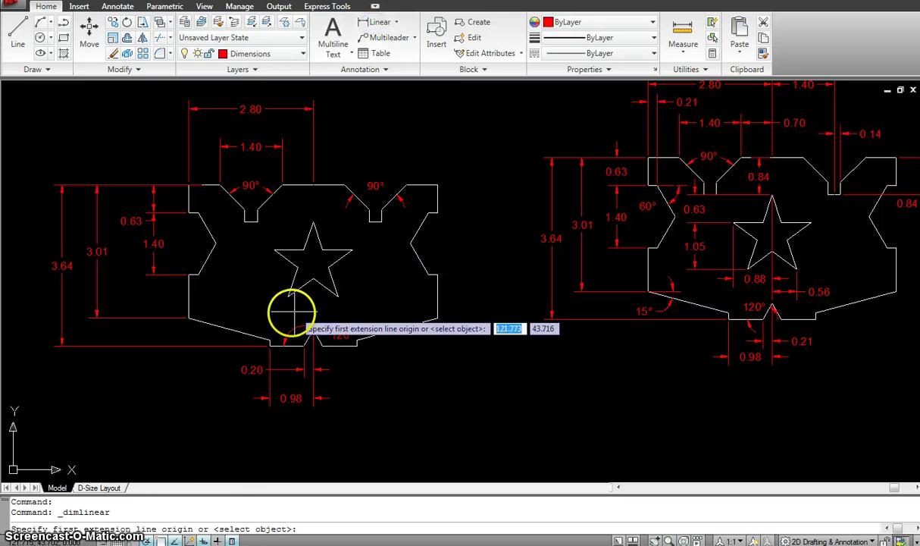
{"action": "left_click", "coordinate": [314, 279]}
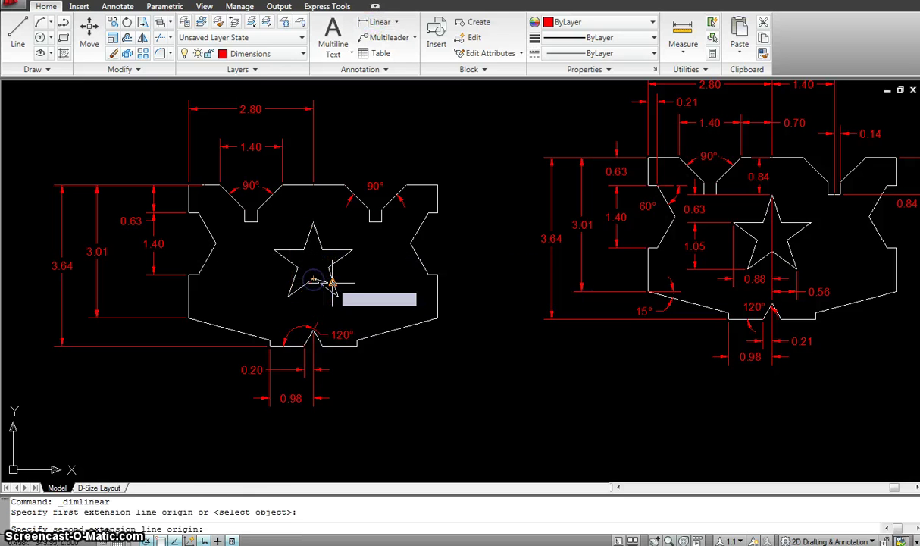
{"action": "left_click", "coordinate": [338, 295]}
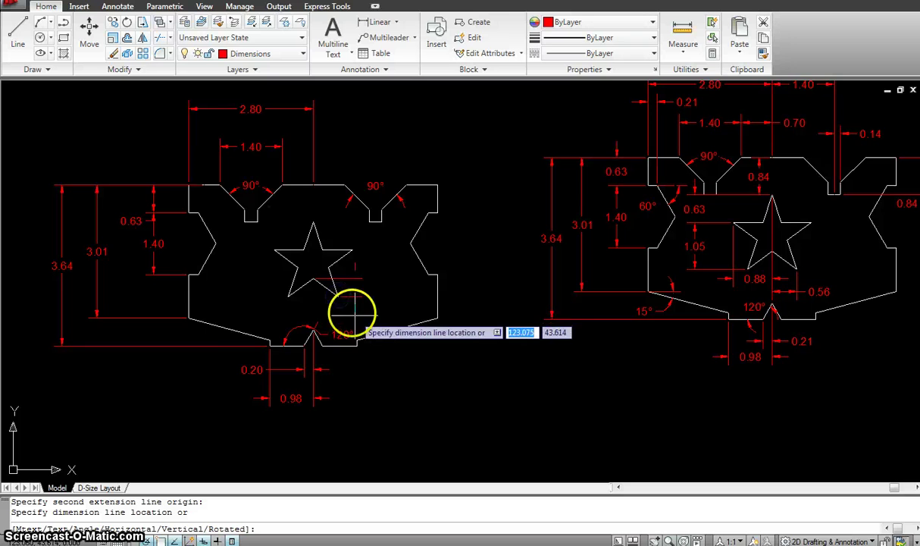
{"action": "scroll", "coordinate": [347, 303], "scroll_direction": "up", "scroll_amount": 4}
{"action": "scroll", "coordinate": [252, 287], "scroll_direction": "down", "scroll_amount": 1}
{"action": "left_click", "coordinate": [253, 287]}
{"action": "scroll", "coordinate": [236, 264], "scroll_direction": "down", "scroll_amount": 2}
{"action": "middle_click_drag", "start_coordinate": [236, 264], "coordinate": [188, 275]}
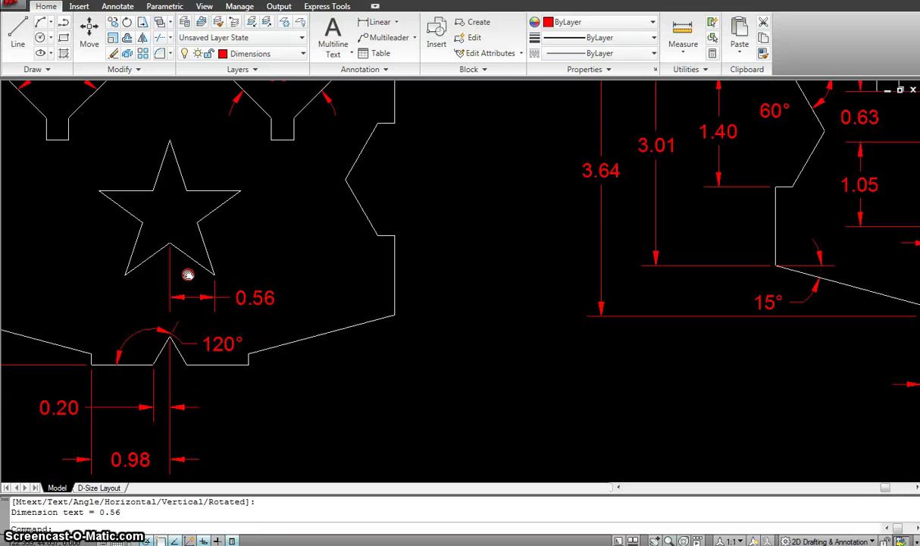
Begin a dimension from the star's inner vertex, then cancel it as unwanted.
{"action": "key", "text": "Return"}
{"action": "left_click", "coordinate": [169, 244]}
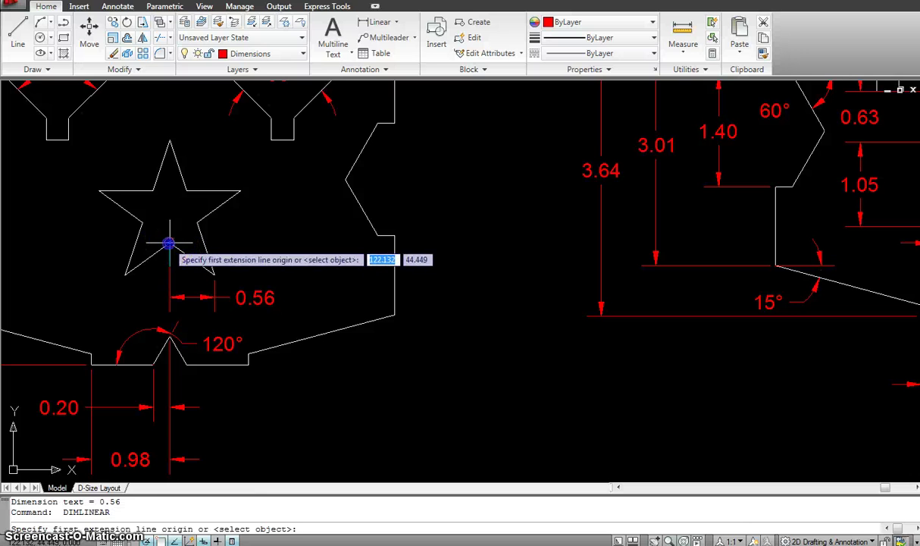
{"action": "left_click", "coordinate": [98, 190]}
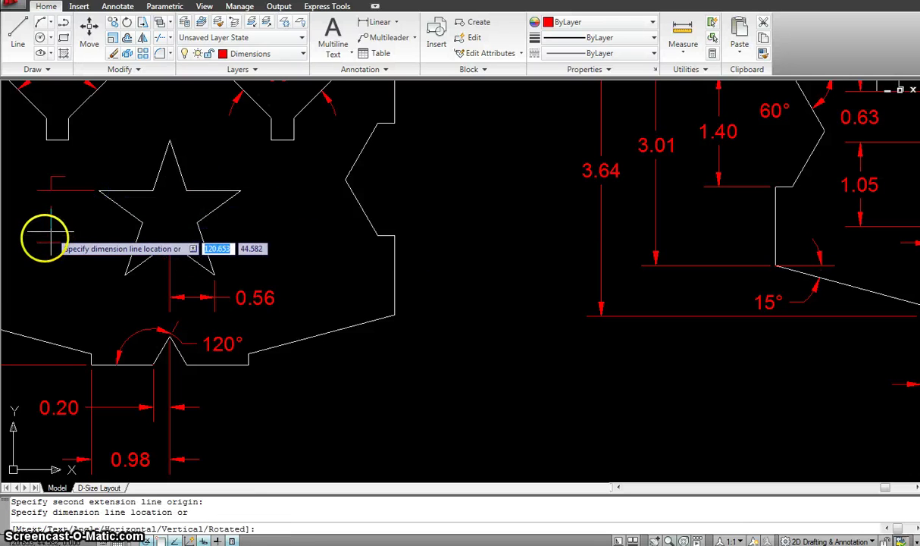
{"action": "middle_click_drag", "start_coordinate": [45, 232], "coordinate": [200, 189]}
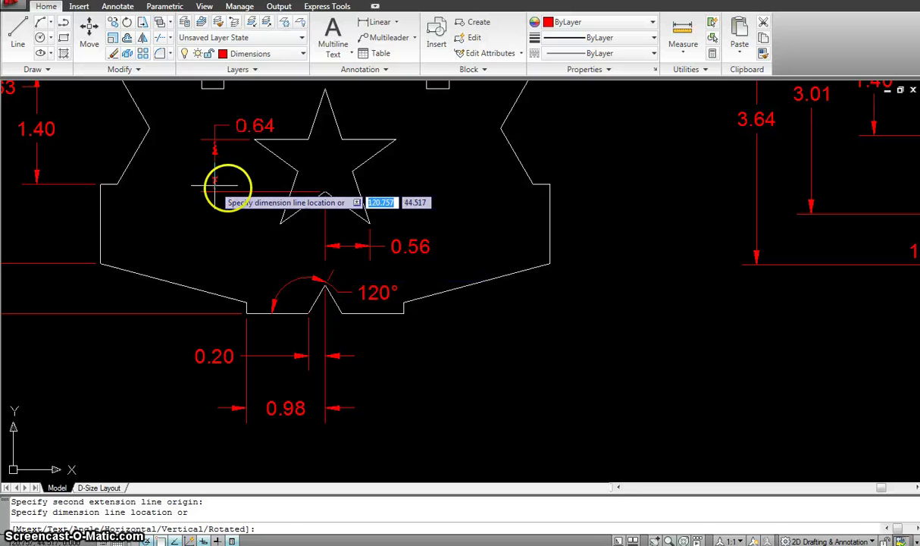
{"action": "key", "text": "Escape"}
Add the 1.68 dimension from the star's top point to its lower-left point.
{"action": "middle_click_drag", "start_coordinate": [338, 102], "coordinate": [327, 138]}
{"action": "key", "text": "Return"}
{"action": "left_click", "coordinate": [313, 124]}
{"action": "left_click", "coordinate": [271, 258]}
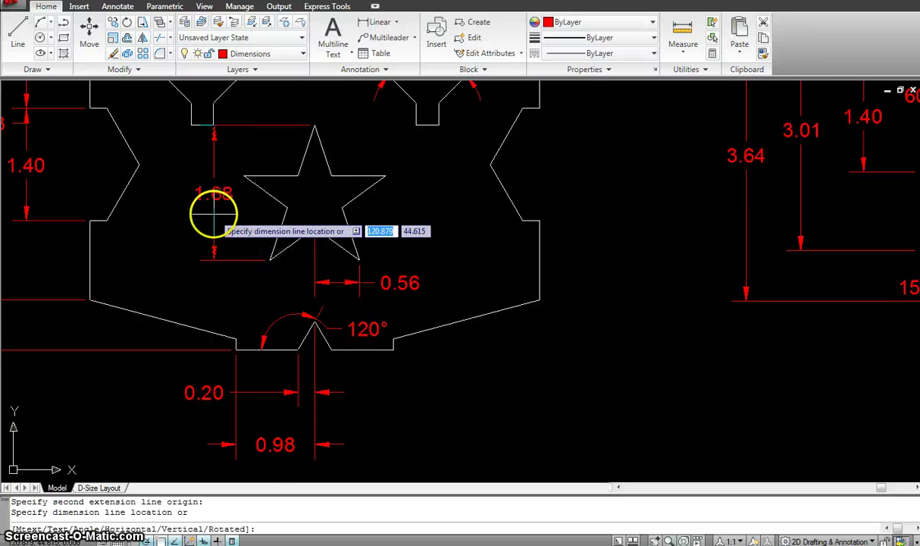
{"action": "left_click", "coordinate": [213, 213]}
Add the 0.84 dimension from the plate's top edge to the star's top point.
{"action": "middle_click_drag", "start_coordinate": [347, 168], "coordinate": [322, 218]}
{"action": "key", "text": "Return"}
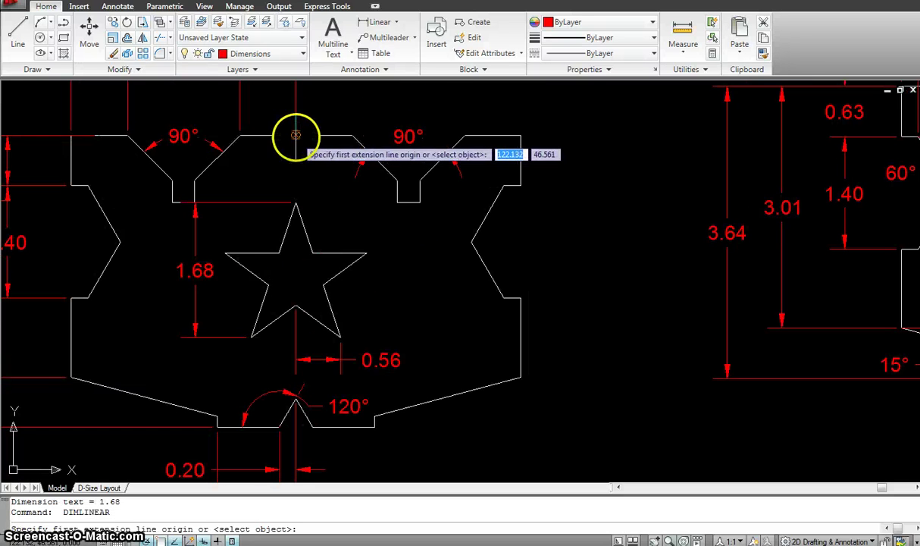
{"action": "left_click", "coordinate": [296, 138]}
{"action": "left_click", "coordinate": [228, 201]}
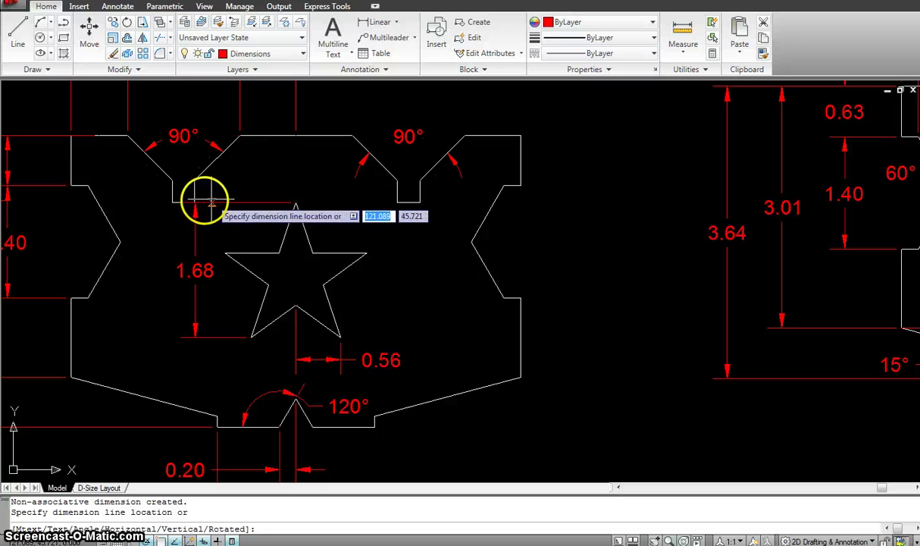
{"action": "left_click", "coordinate": [195, 202]}
{"action": "scroll", "coordinate": [220, 170], "scroll_direction": "down", "scroll_amount": 3}
{"action": "middle_click_drag", "start_coordinate": [282, 195], "coordinate": [363, 183]}
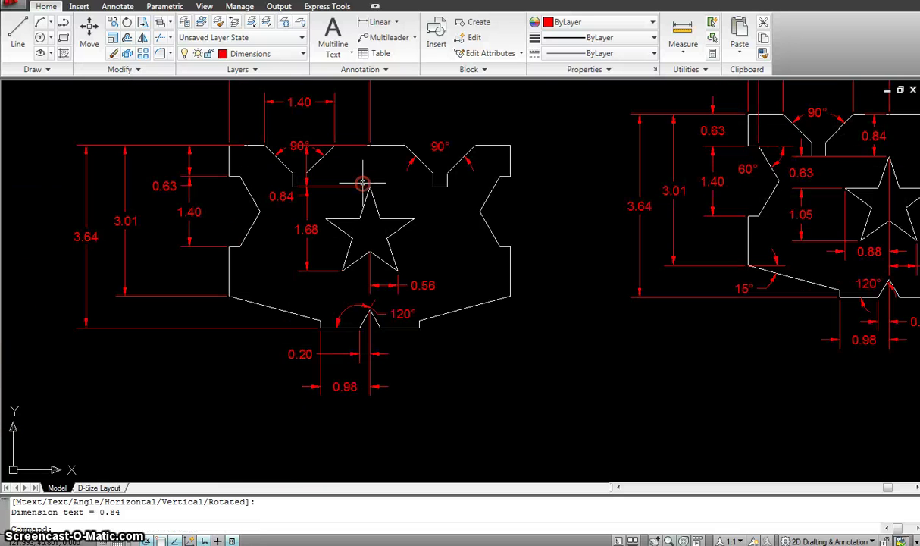
Delete the overlapping 90° angle dimension at the left V-notch.
{"action": "left_click", "coordinate": [297, 142]}
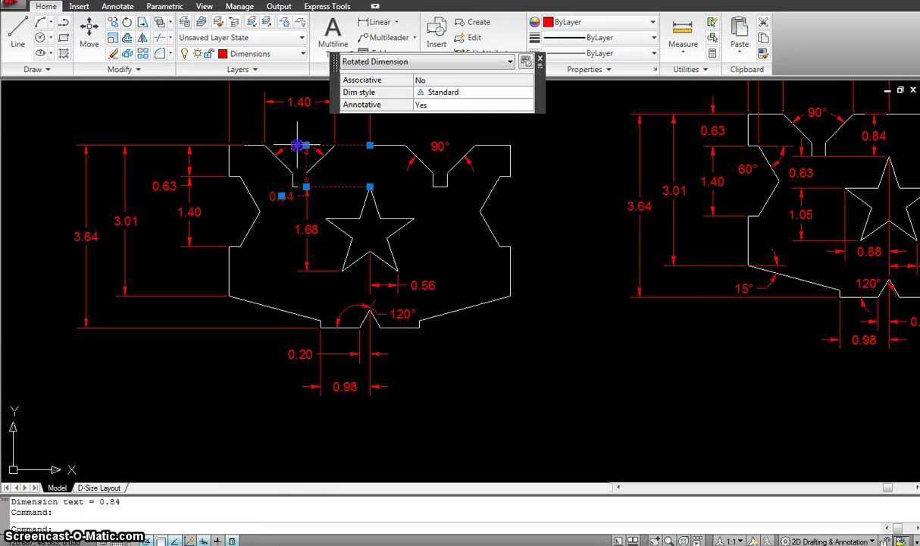
{"action": "key", "text": "Delete"}
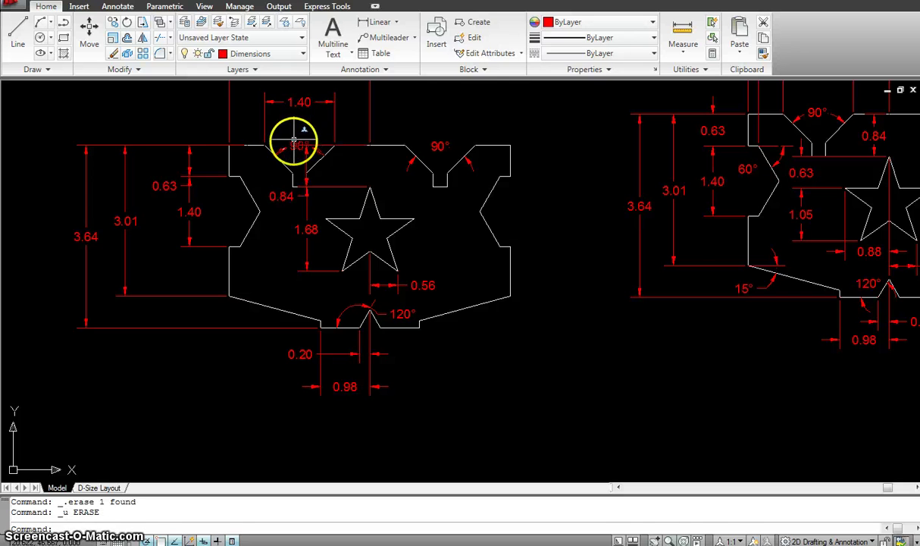
{"action": "left_click", "coordinate": [297, 144]}
{"action": "key", "text": "Delete"}
{"action": "scroll", "coordinate": [429, 161], "scroll_direction": "down", "scroll_amount": 3}
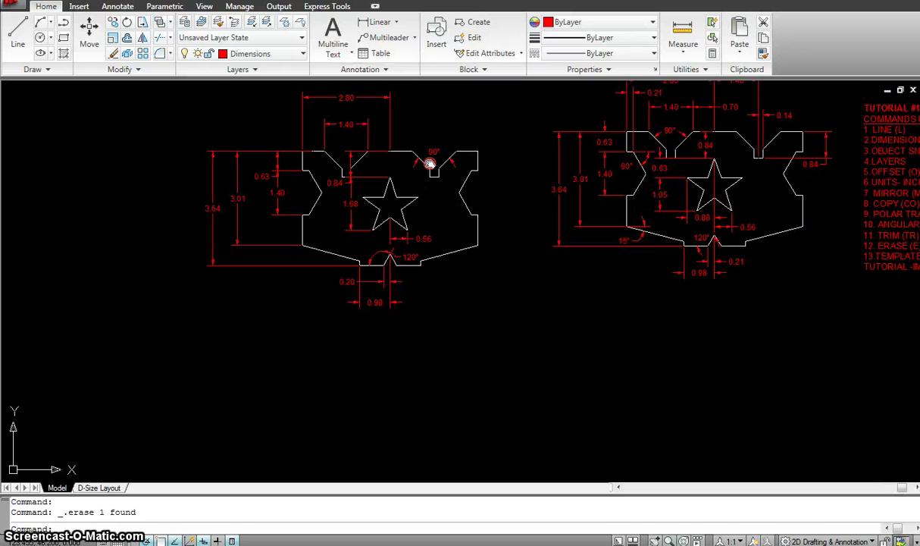
{"action": "middle_click_drag", "start_coordinate": [551, 165], "coordinate": [491, 172]}
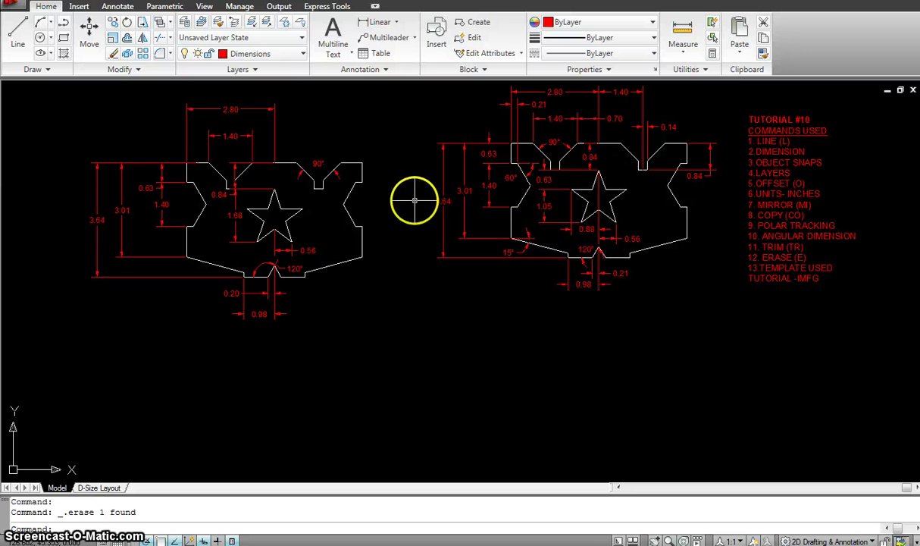
{"action": "mouse_move", "coordinate": [616, 226]}
{"action": "middle_mouse_down"}
{"action": "mouse_move", "coordinate": [610, 261]}
{"action": "mouse_move", "coordinate": [621, 264]}
{"action": "middle_mouse_up"}
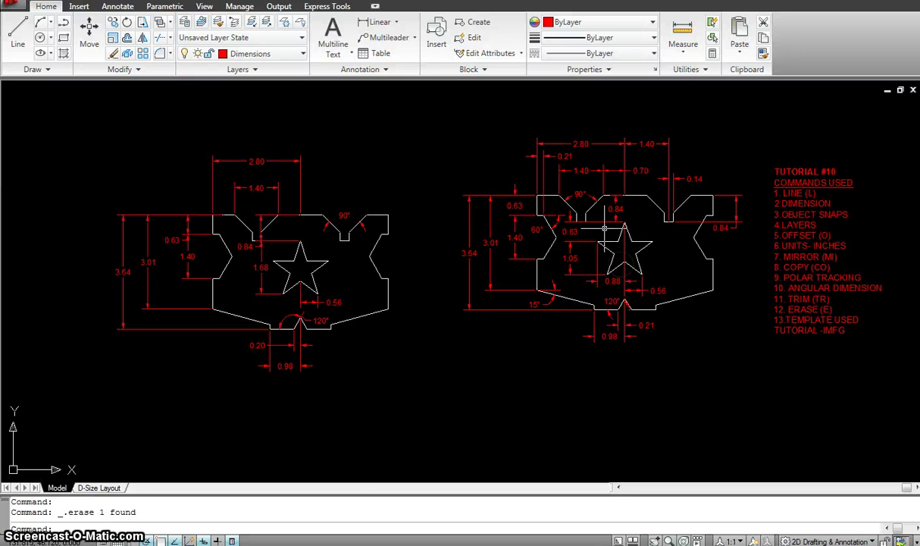